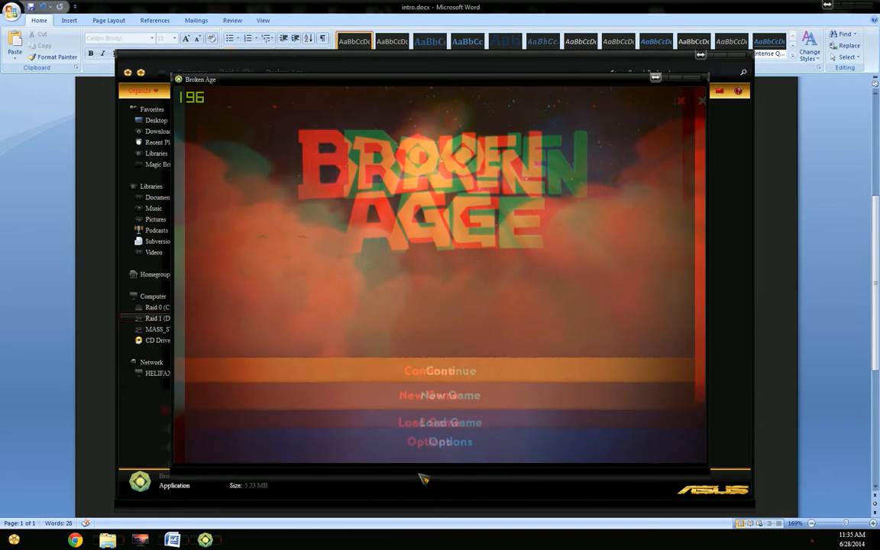
# Step: Continue the saved Broken Age game to view its 3D rendering, and exit the game to the desktop
pyautogui.click(460, 371)
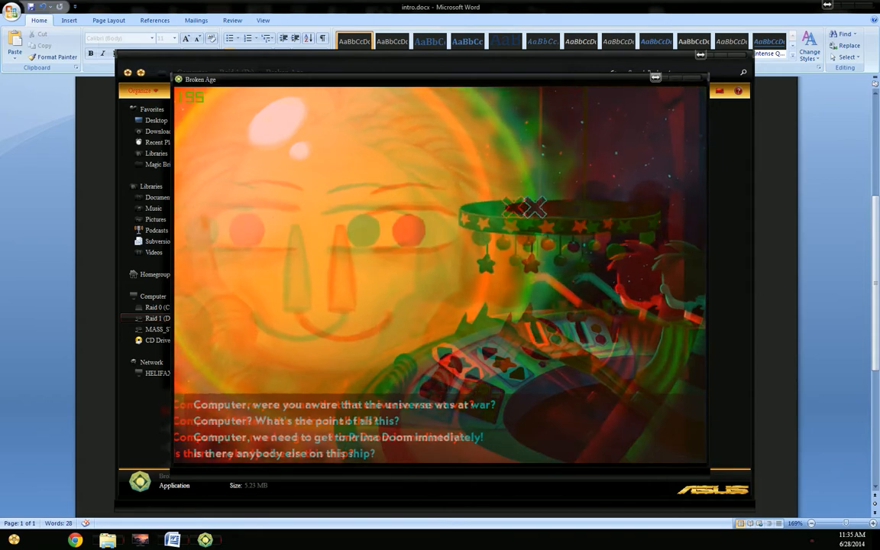
pyautogui.press('Escape')
pyautogui.click(645, 104)
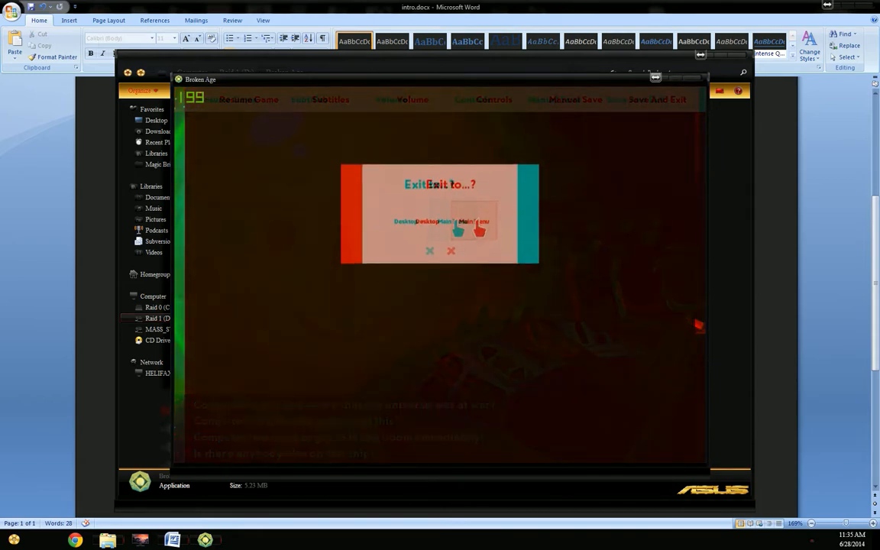
pyautogui.click(419, 229)
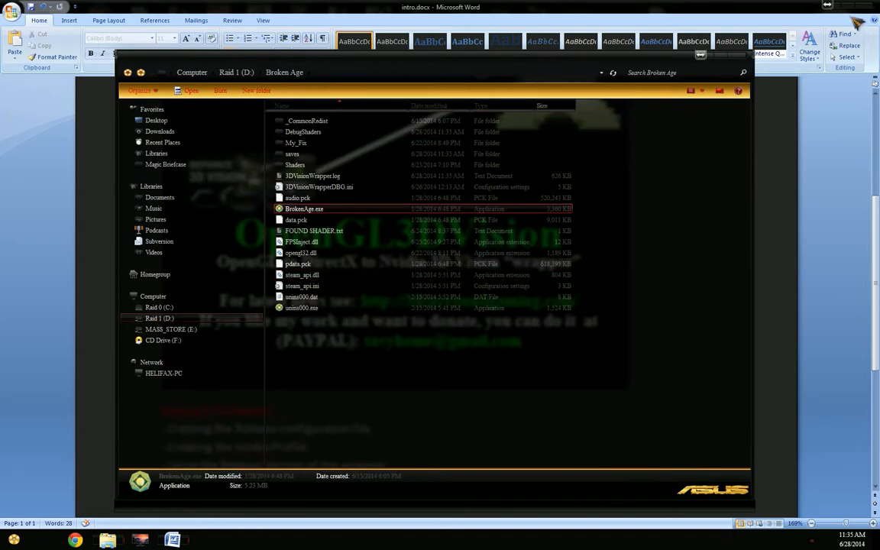
# Step: Clear the desktop by minimizing the intro.docx document and the Broken Age folder window
pyautogui.click(844, 9)
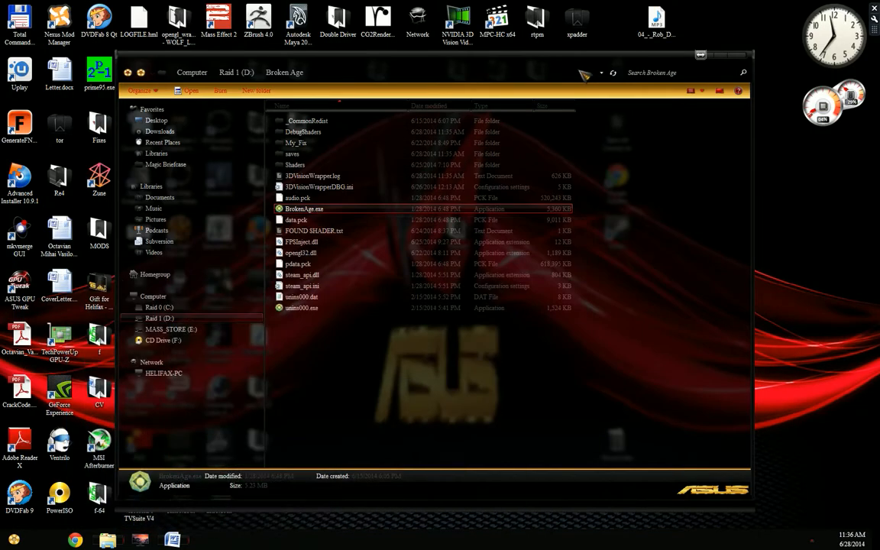
pyautogui.moveTo(578, 71); pyautogui.dragTo(679, 92)
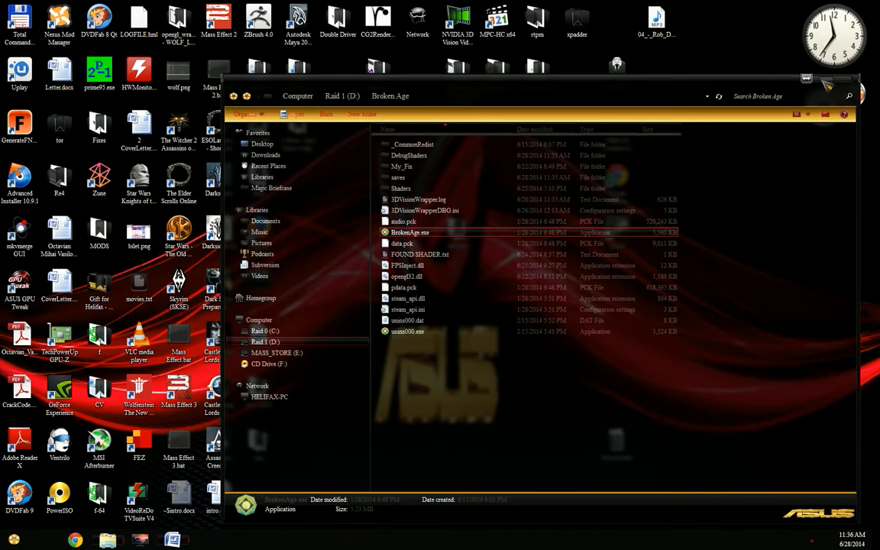
pyautogui.moveTo(689, 83); pyautogui.dragTo(717, 75)
pyautogui.click(814, 77)
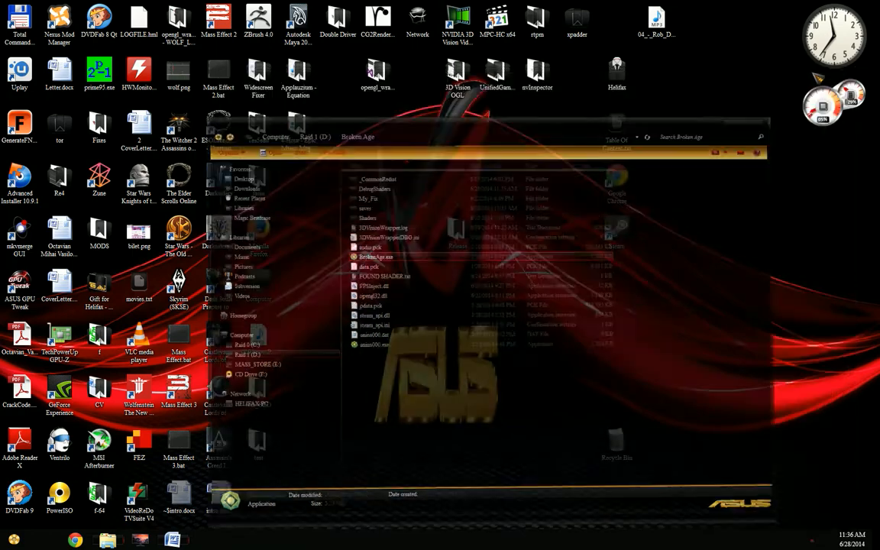
# Step: Open the Release folder on the desktop and go into x86, viewing its Development subfolder and ending in its Release subfolder
pyautogui.doubleClick(457, 228)
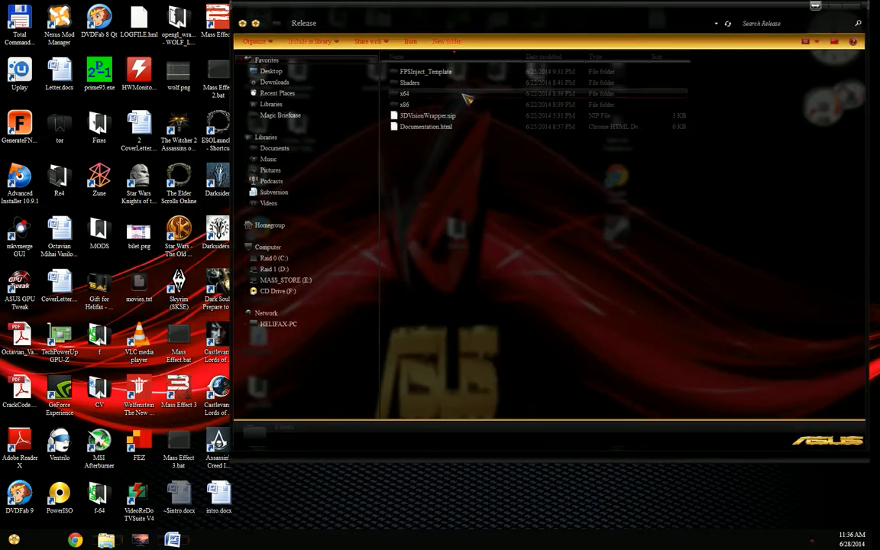
pyautogui.moveTo(433, 16); pyautogui.dragTo(256, 54)
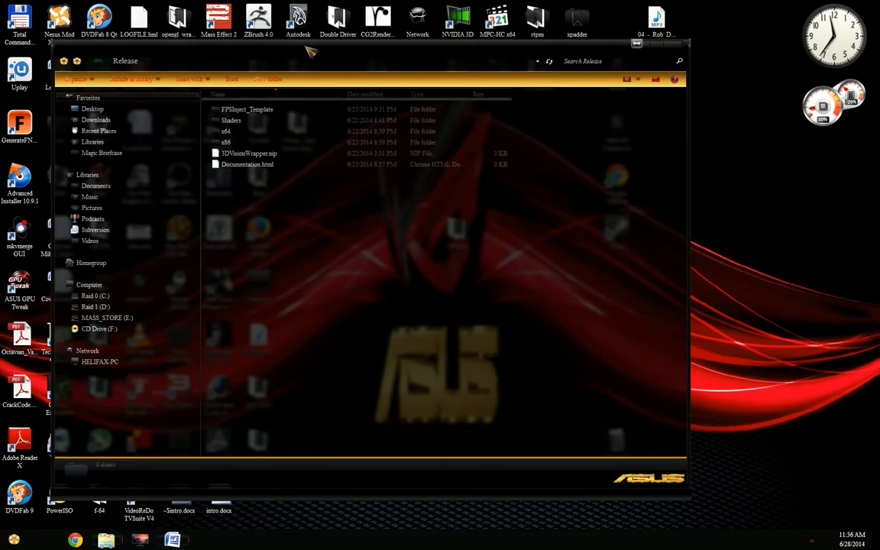
pyautogui.doubleClick(227, 143)
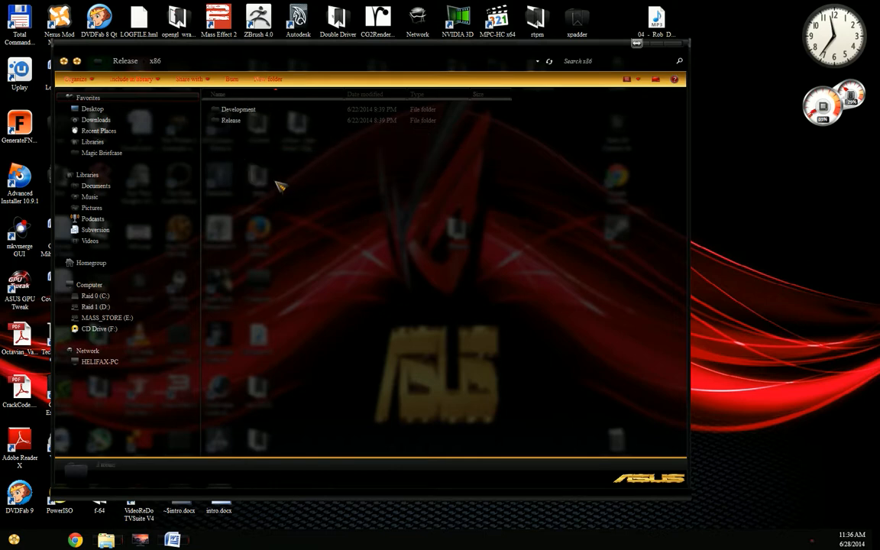
pyautogui.doubleClick(248, 111)
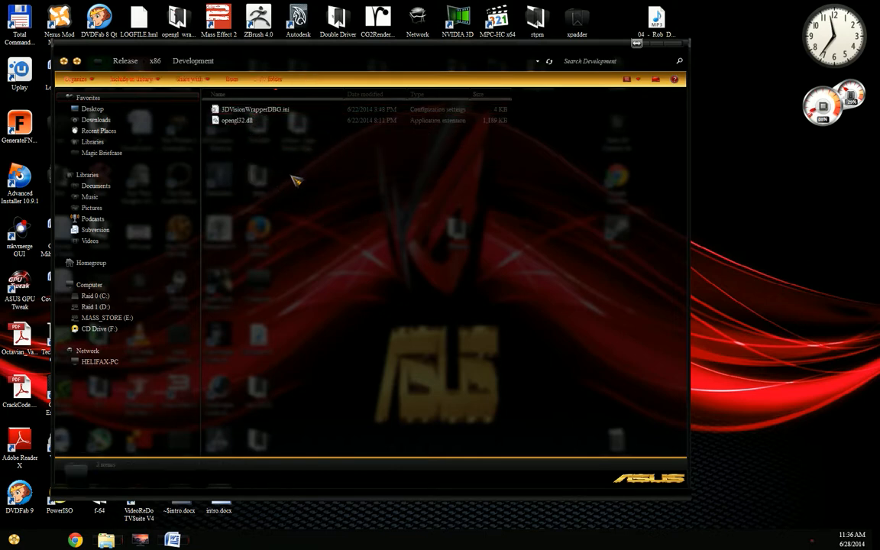
pyautogui.press('BackSpace')
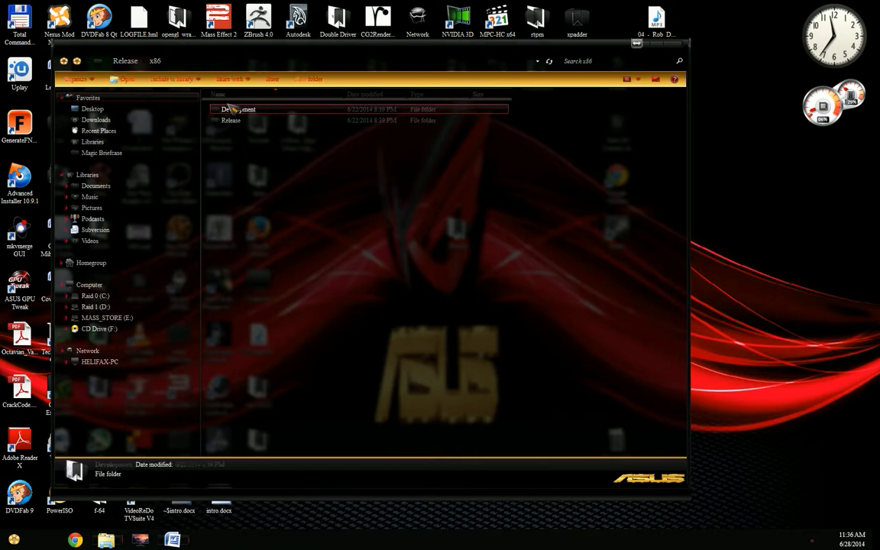
pyautogui.doubleClick(271, 121)
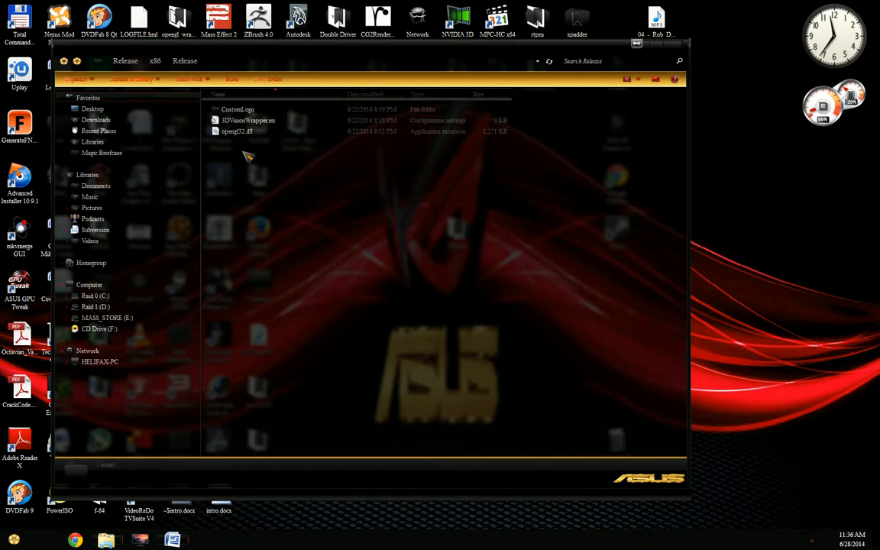
# Step: Copy 3DVisionWrapper.ini from the x86 Release folder into the Broken Age folder, arranging the two folder windows beside each other
pyautogui.click(233, 120)
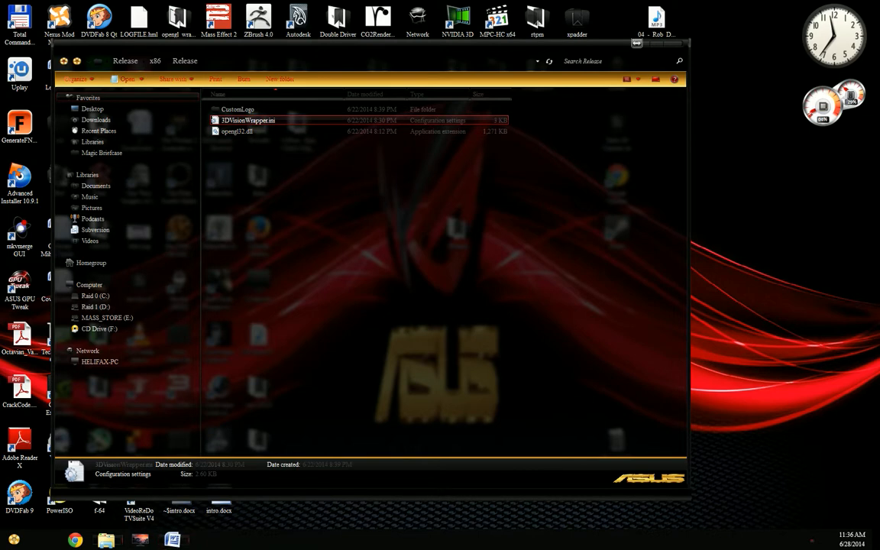
pyautogui.moveTo(107, 539)
pyautogui.click(95, 443)
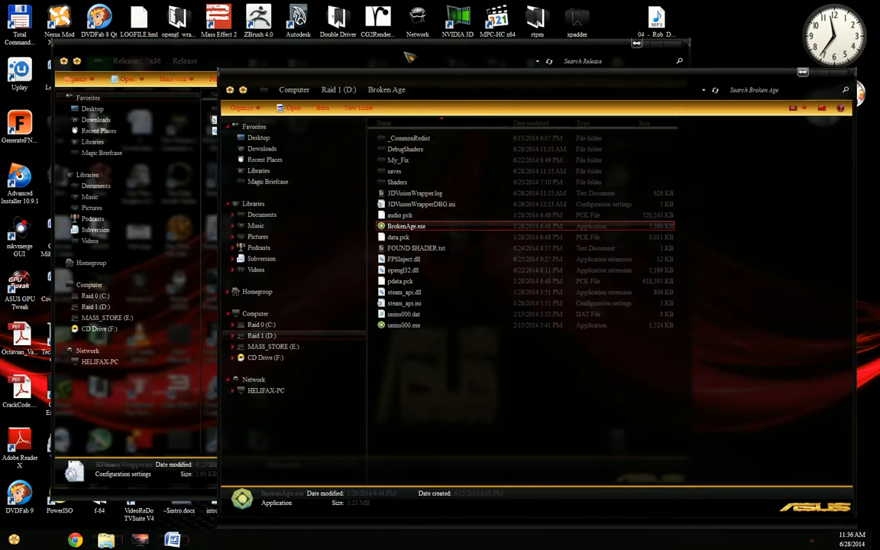
pyautogui.moveTo(423, 75); pyautogui.dragTo(441, 59)
pyautogui.moveTo(212, 59); pyautogui.dragTo(157, 59)
pyautogui.click(662, 258)
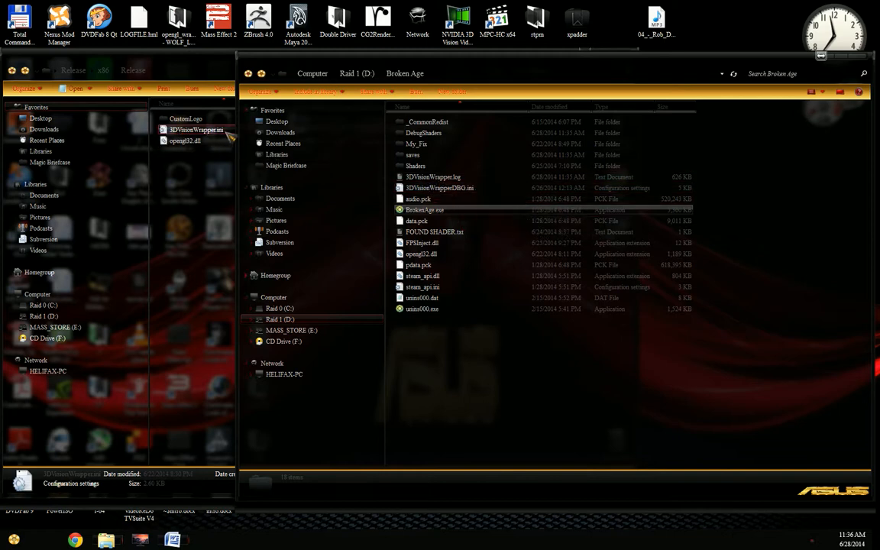
pyautogui.click(177, 163)
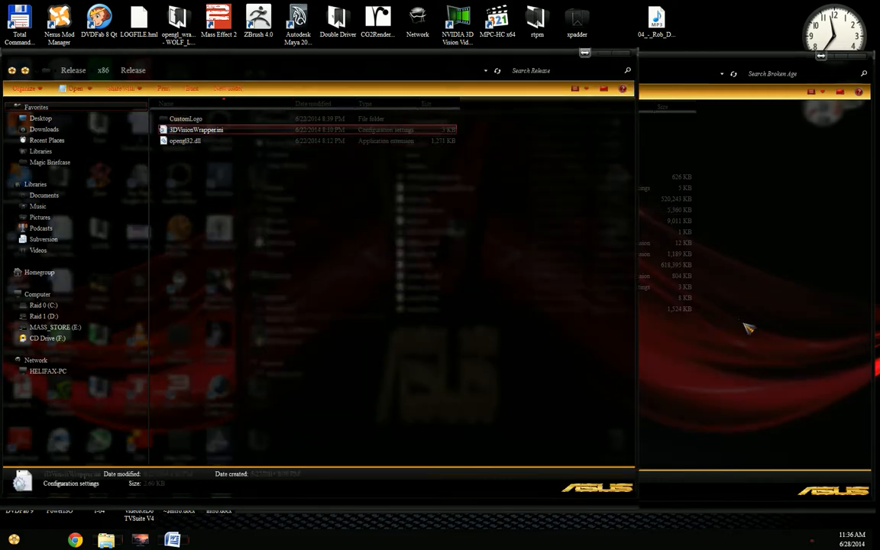
pyautogui.click(745, 325)
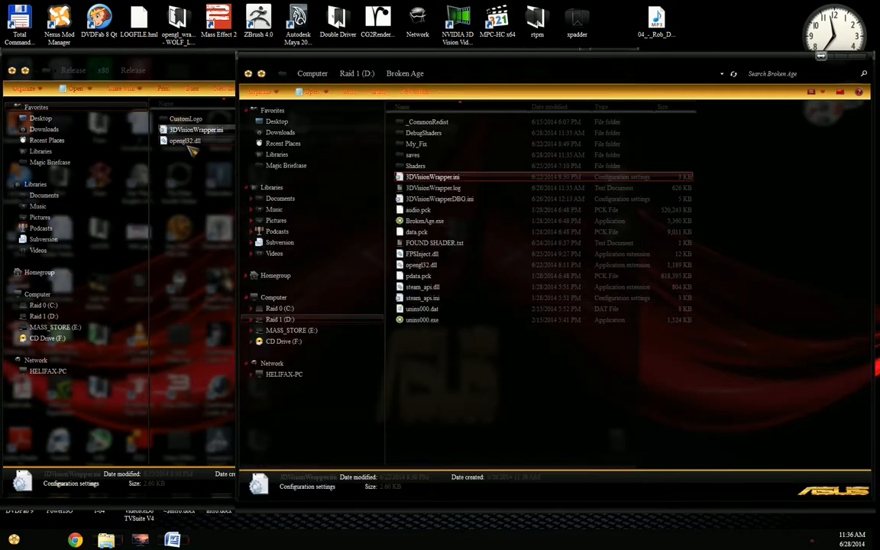
# Step: Copy opengl32.dll from the x86 Release folder into the Broken Age folder, replacing the existing file
pyautogui.click(188, 143)
pyautogui.click(730, 368)
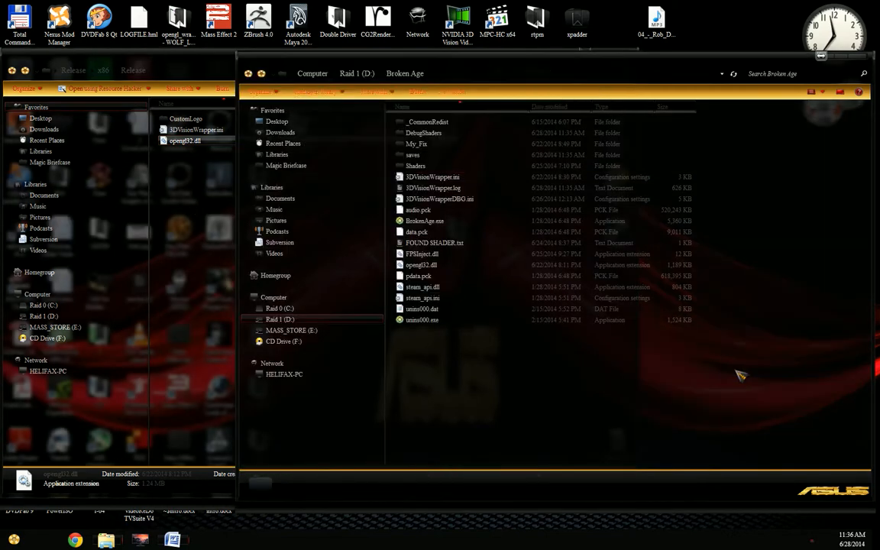
pyautogui.hotkey('ctrl', 'v')
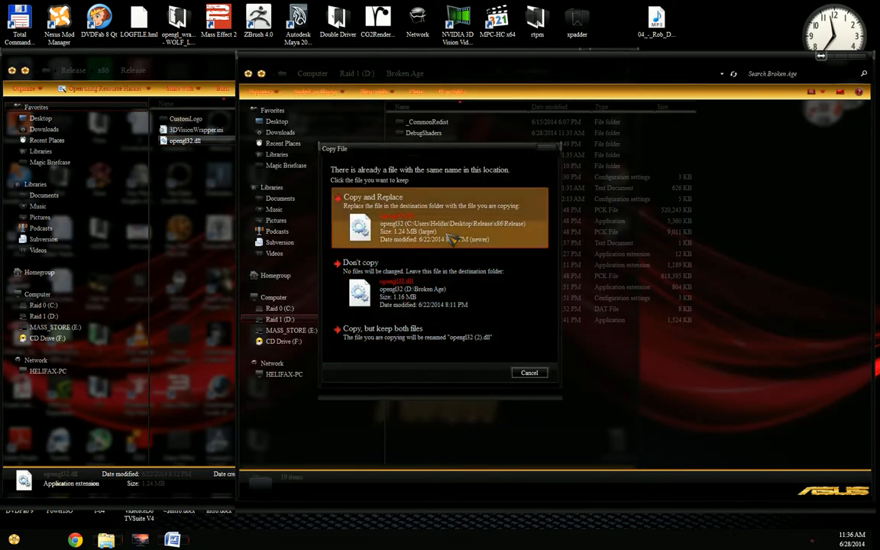
pyautogui.click(451, 239)
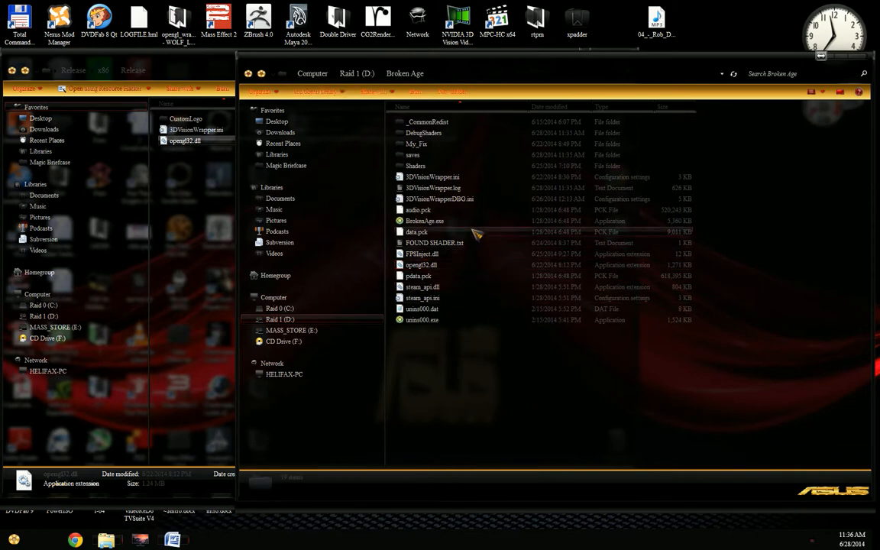
# Step: Open 3DVisionWrapper.ini and 3DVisionWrapperDBG.ini from the Broken Age folder in Notepad++
pyautogui.rightClick(460, 181)
pyautogui.click(502, 282)
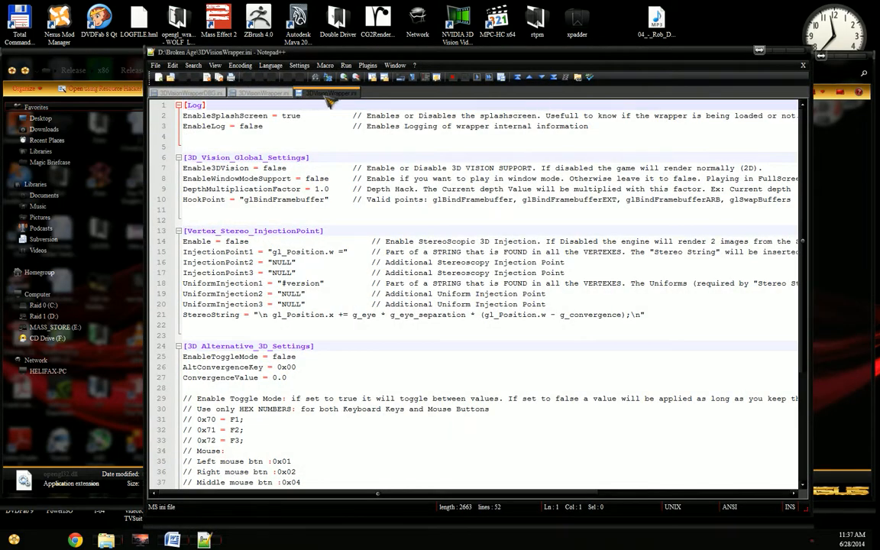
pyautogui.rightClick(327, 96)
pyautogui.click(346, 116)
pyautogui.moveTo(418, 55); pyautogui.dragTo(371, 320)
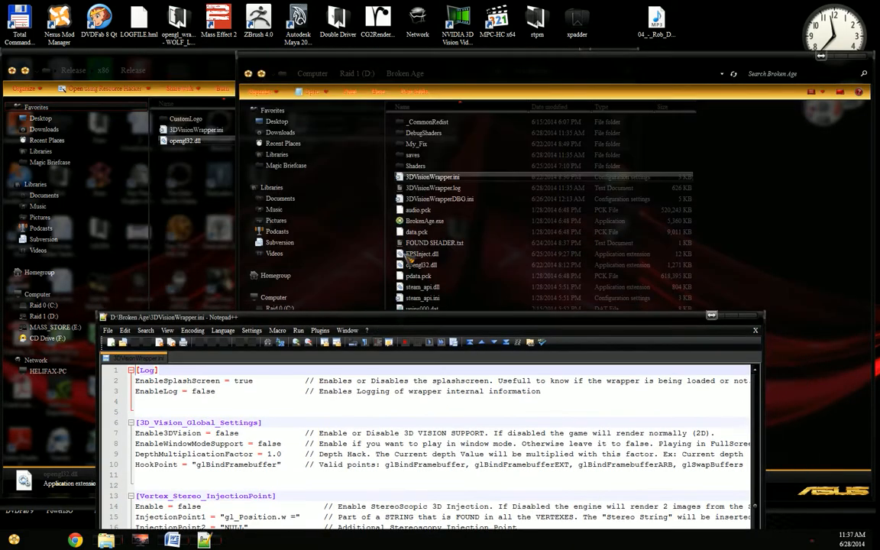
pyautogui.click(437, 199)
pyautogui.rightClick(443, 200)
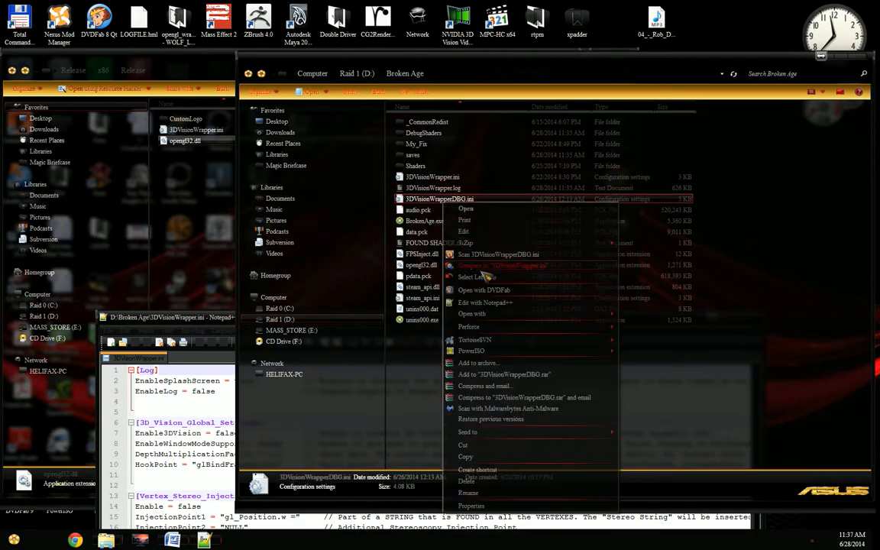
pyautogui.click(484, 302)
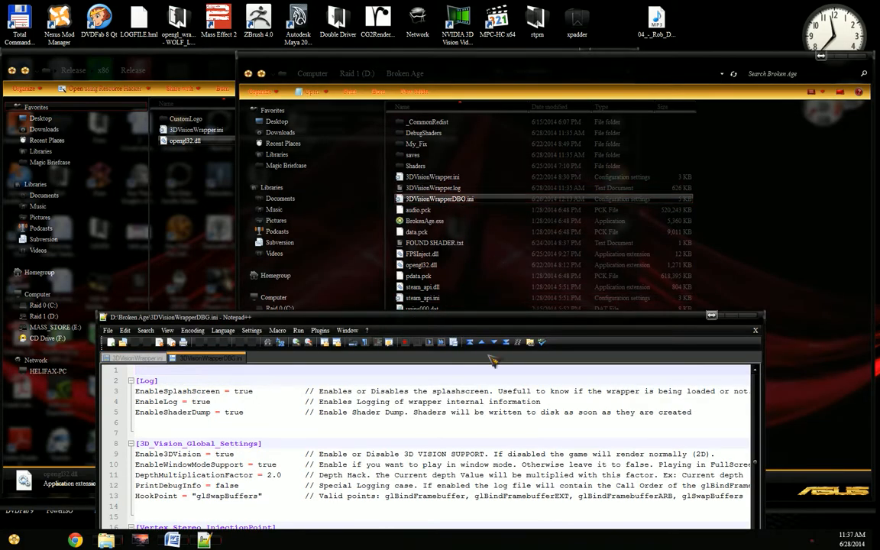
# Step: Split 3DVisionWrapperDBG.ini into its own Notepad++ window and place it side by side with 3DVisionWrapper.ini
pyautogui.moveTo(477, 321); pyautogui.dragTo(417, 45)
pyautogui.moveTo(145, 82); pyautogui.dragTo(778, 191)
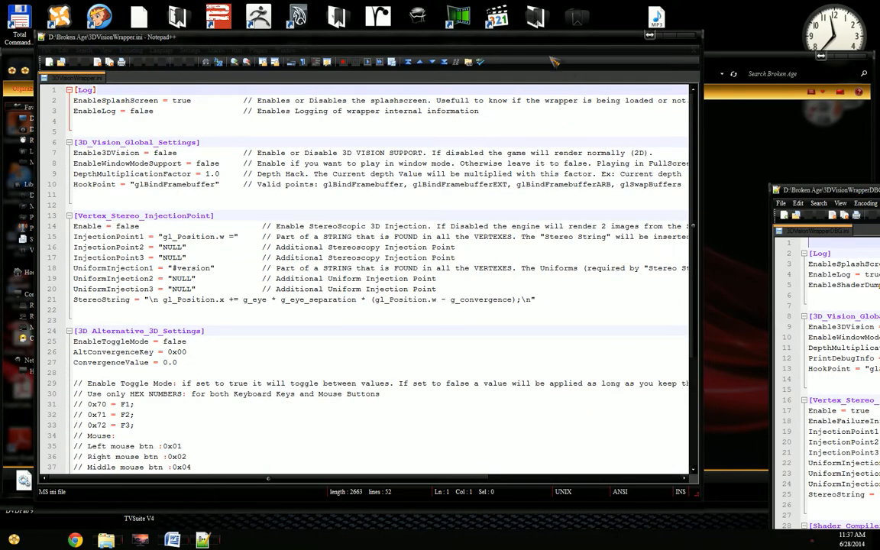
pyautogui.moveTo(491, 38); pyautogui.dragTo(3, 56)
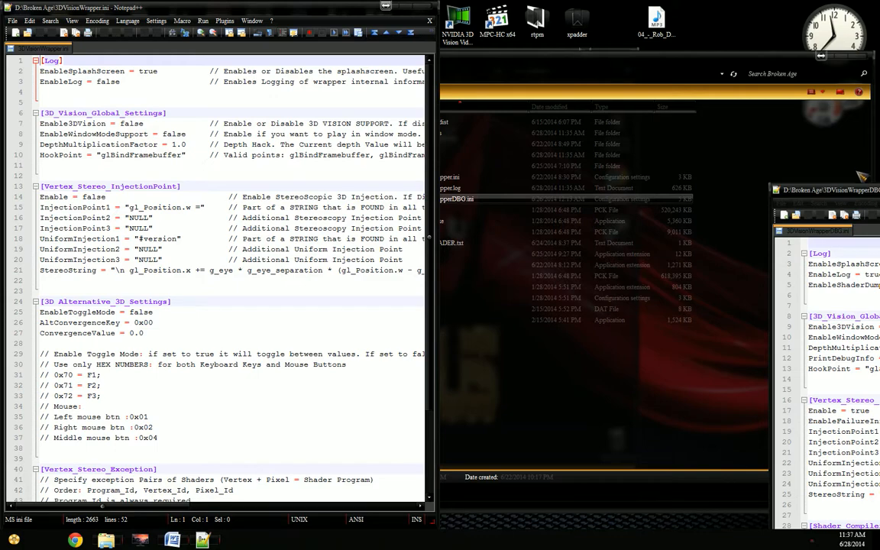
pyautogui.press('super+Right')
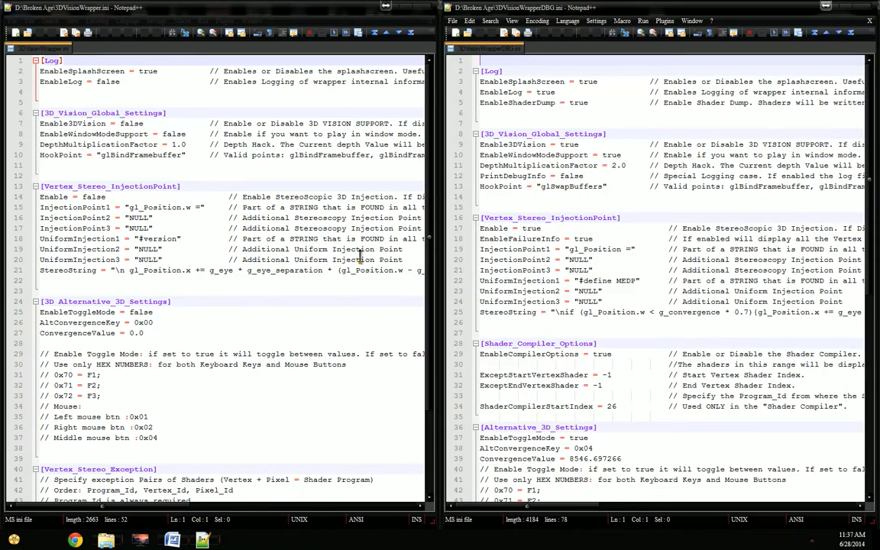
# Step: Compare the Log section of both configuration files, examining the EnableSplashScreen and EnableShaderDump entries
pyautogui.moveTo(672, 116); pyautogui.dragTo(518, 100)
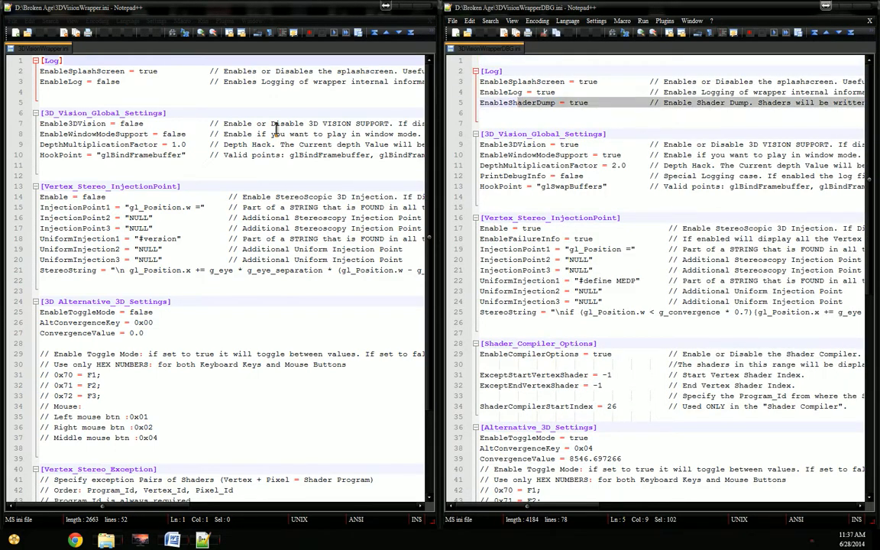
pyautogui.click(232, 106)
pyautogui.click(581, 108)
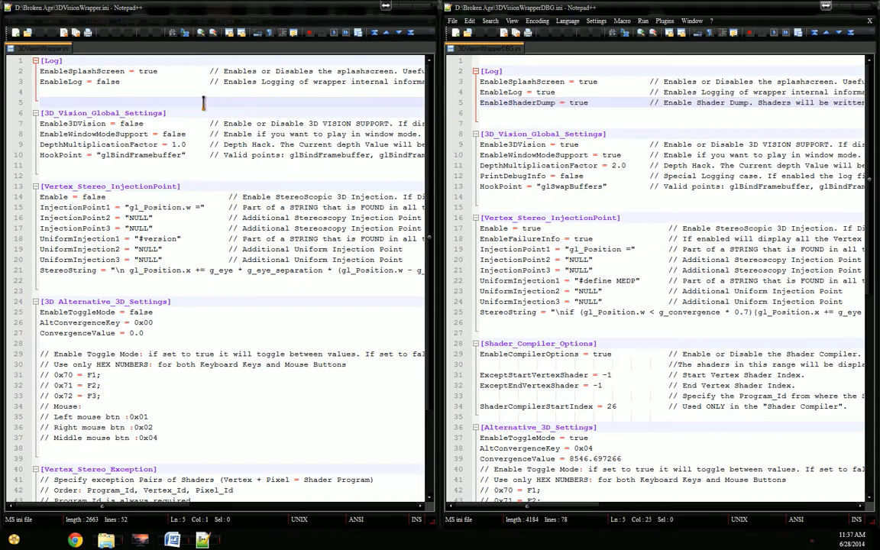
pyautogui.click(97, 92)
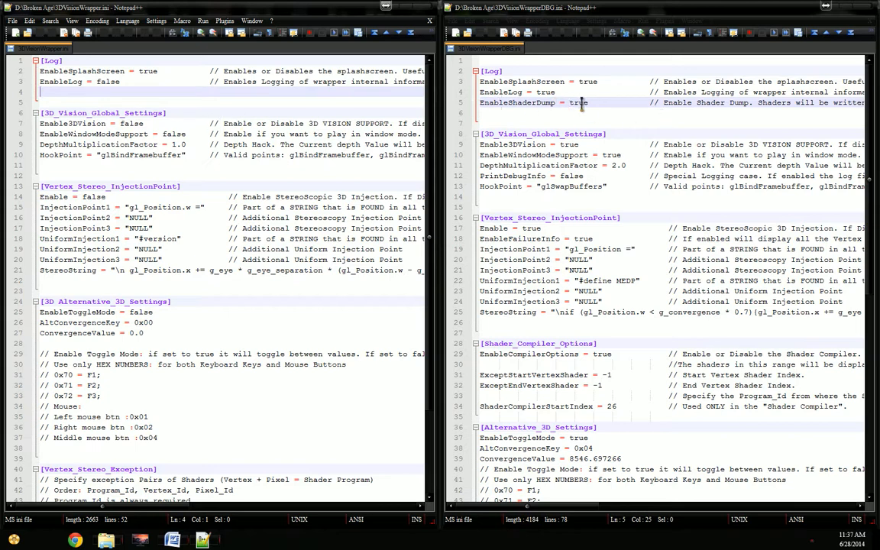
pyautogui.doubleClick(147, 71)
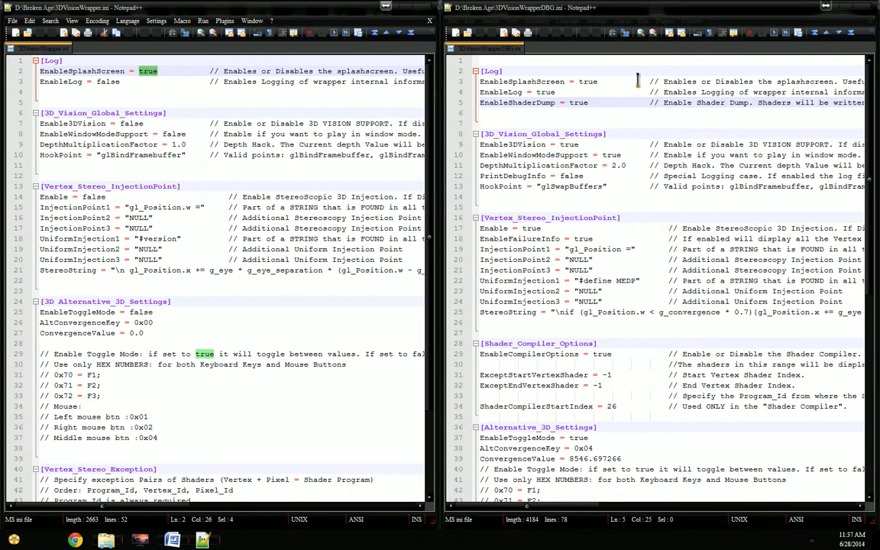
pyautogui.click(119, 101)
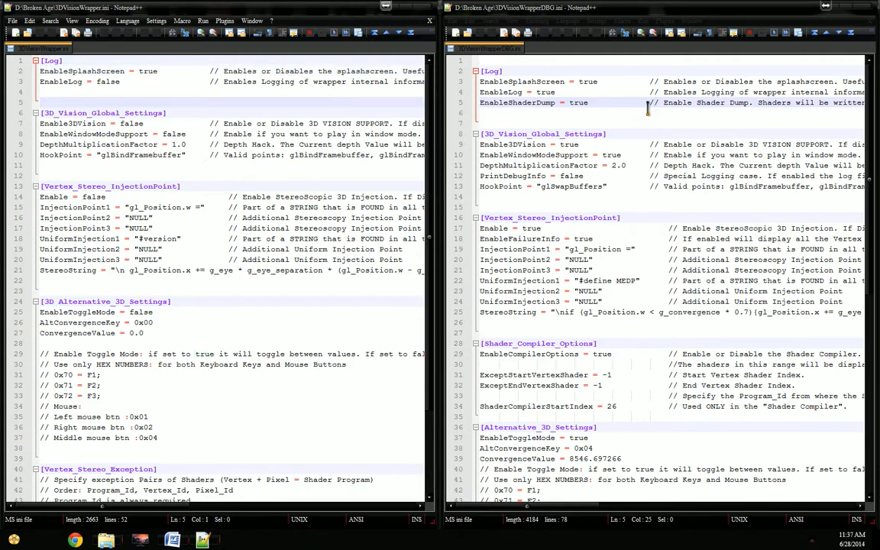
pyautogui.doubleClick(519, 102)
pyautogui.click(80, 93)
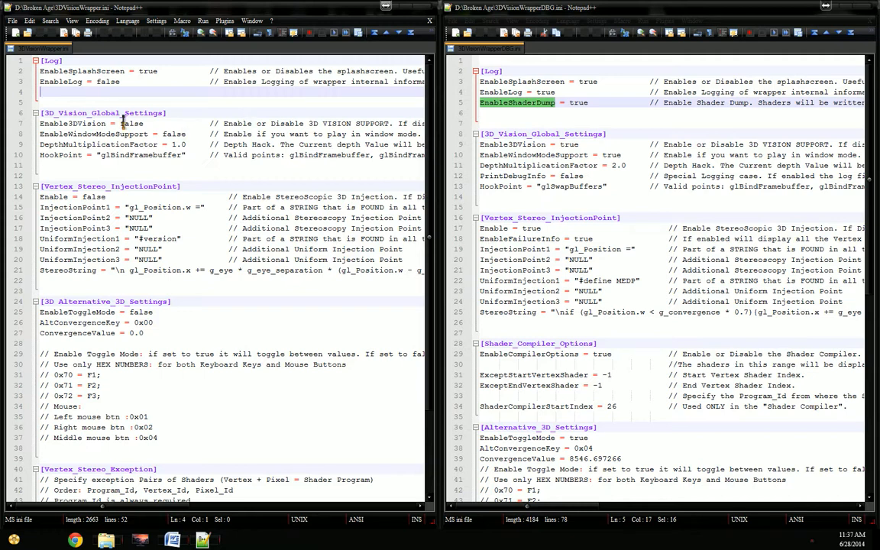
# Step: Set Enable3DVision and EnableWindowModeSupport to true in 3DVisionWrapper.ini
pyautogui.doubleClick(131, 123)
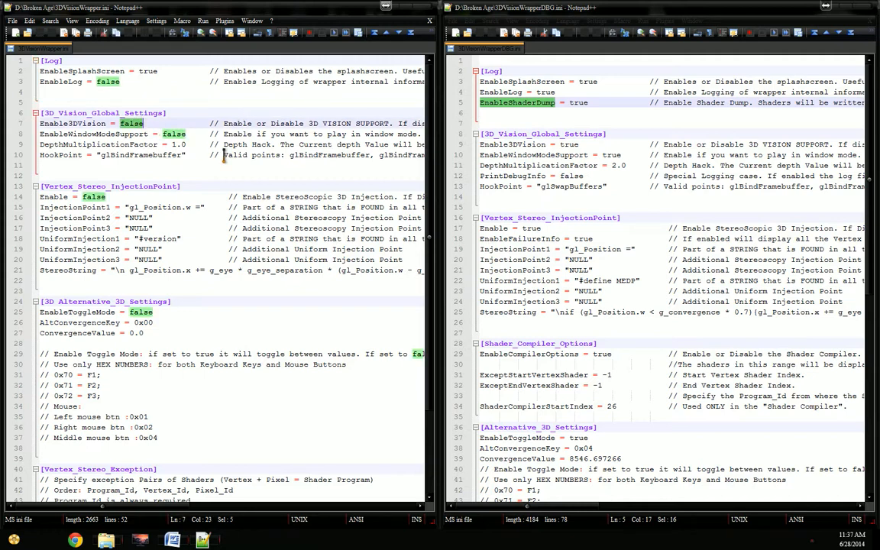
pyautogui.write('tu')
pyautogui.write('ue')
pyautogui.press('Down')
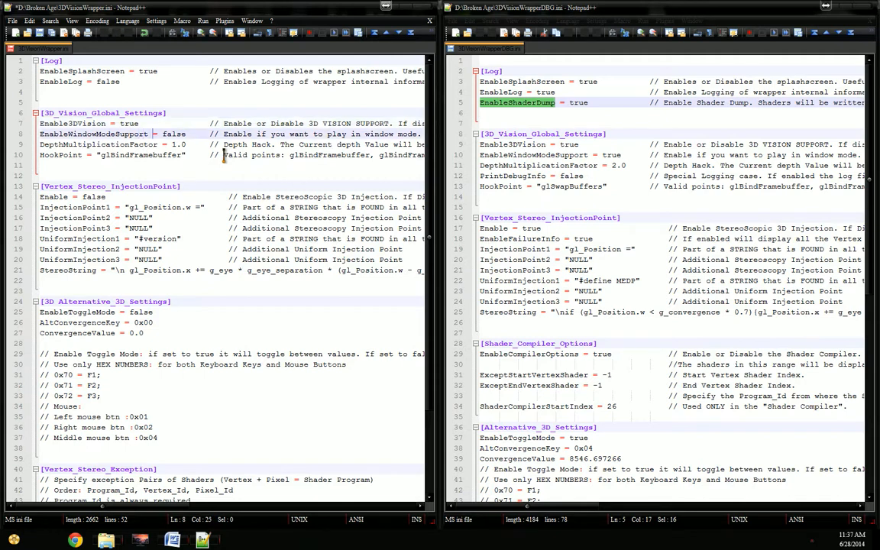
pyautogui.press('Delete')
pyautogui.press('Delete')
pyautogui.write('true')
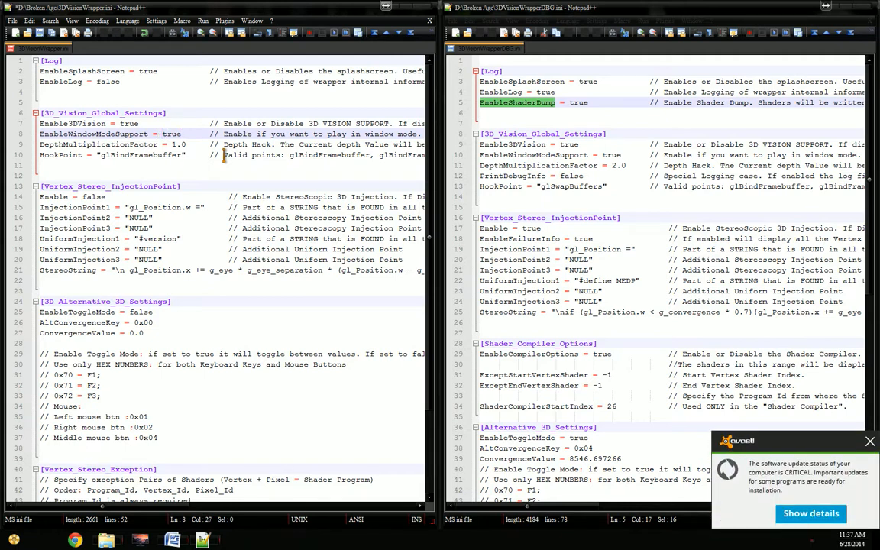
# Step: Set DepthMultiplicationFactor to 2.0 and HookPoint to glSwapBuffers in 3DVisionWrapper.ini, realign the HookPoint comment, and save
pyautogui.press('Down')
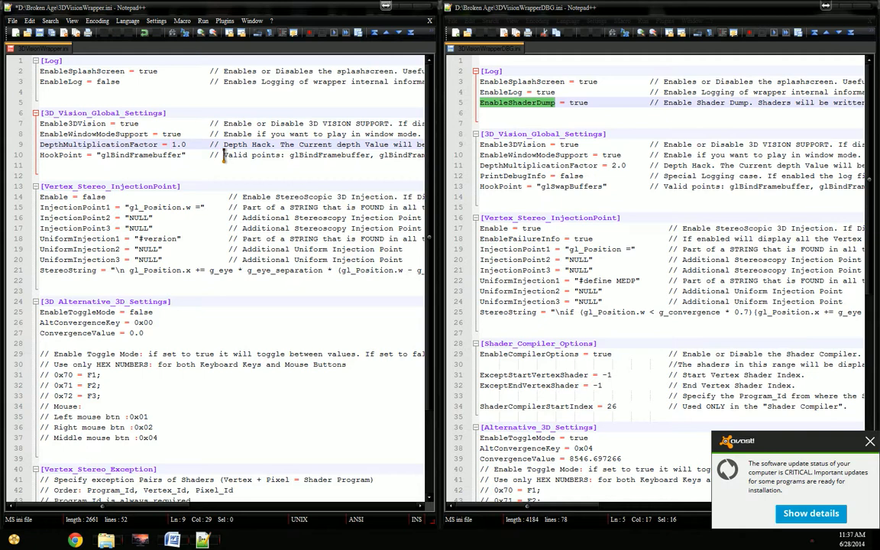
pyautogui.press('Down')
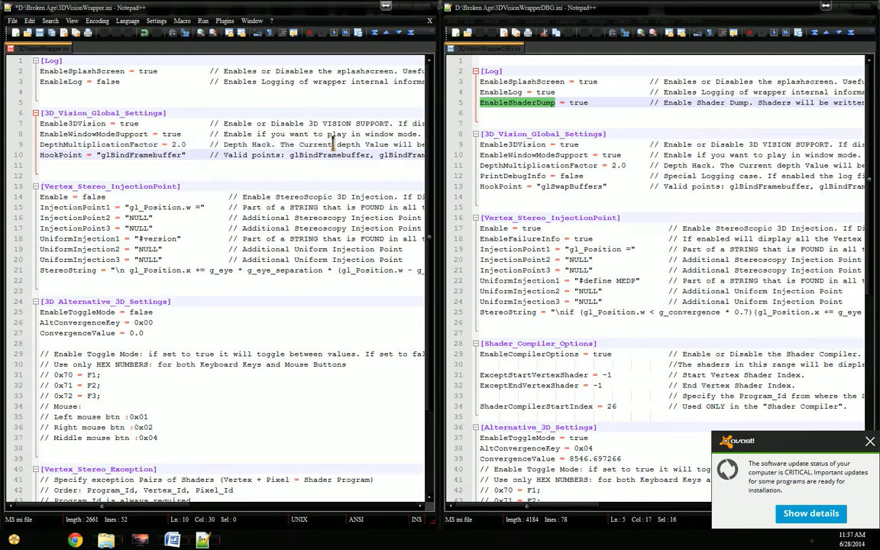
pyautogui.click(532, 175)
pyautogui.doubleClick(571, 186)
pyautogui.hotkey('ctrl', 'c')
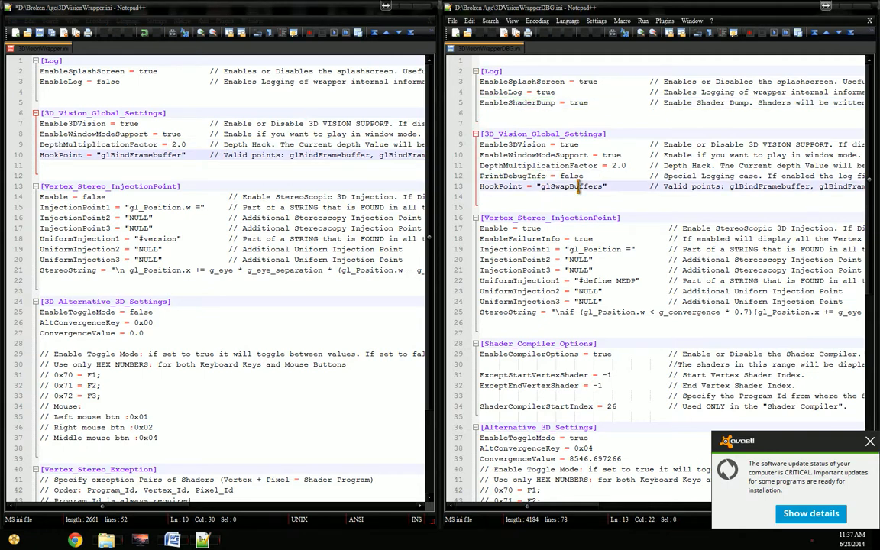
pyautogui.doubleClick(163, 155)
pyautogui.hotkey('ctrl', 'v')
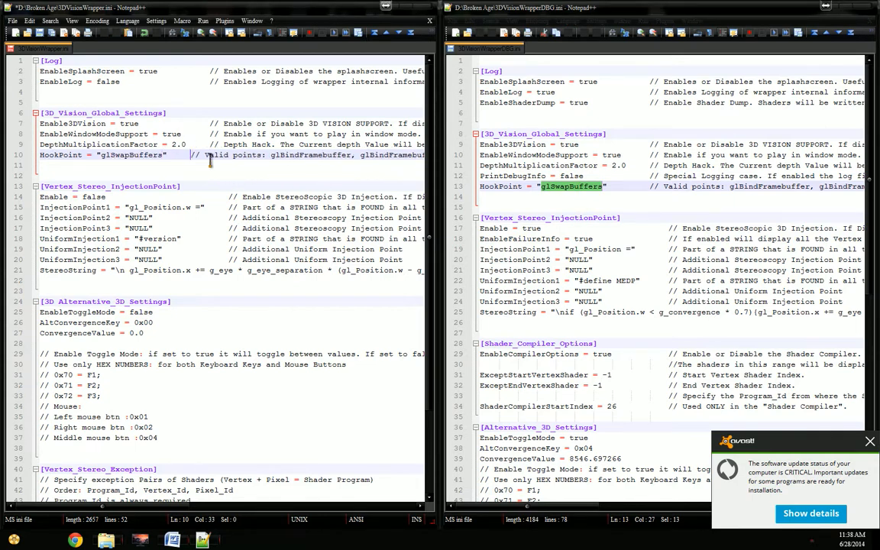
pyautogui.press('Tab')
pyautogui.hotkey('ctrl', 's')
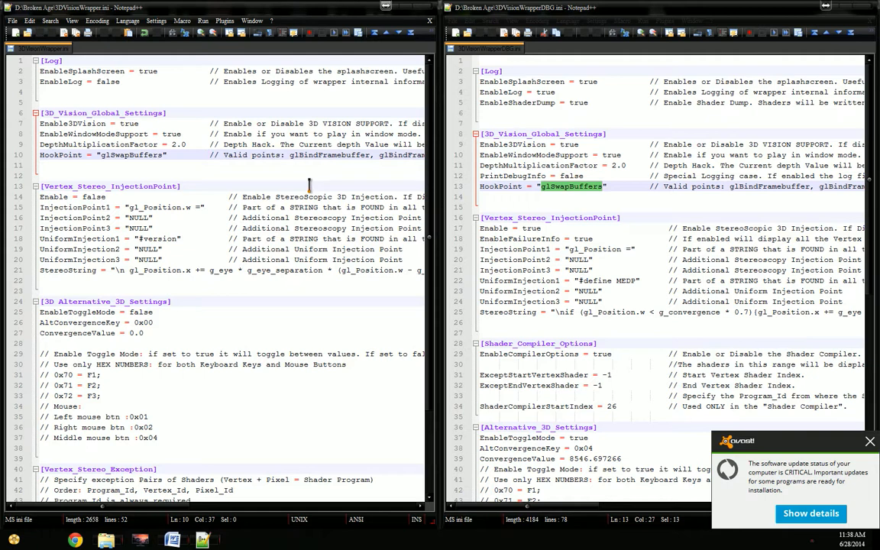
# Step: In the Vertex_Stereo_InjectionPoint section of 3DVisionWrapper.ini, set Enable to true and InjectionPoint1 to "gl_Position =", and save
pyautogui.doubleClick(94, 197)
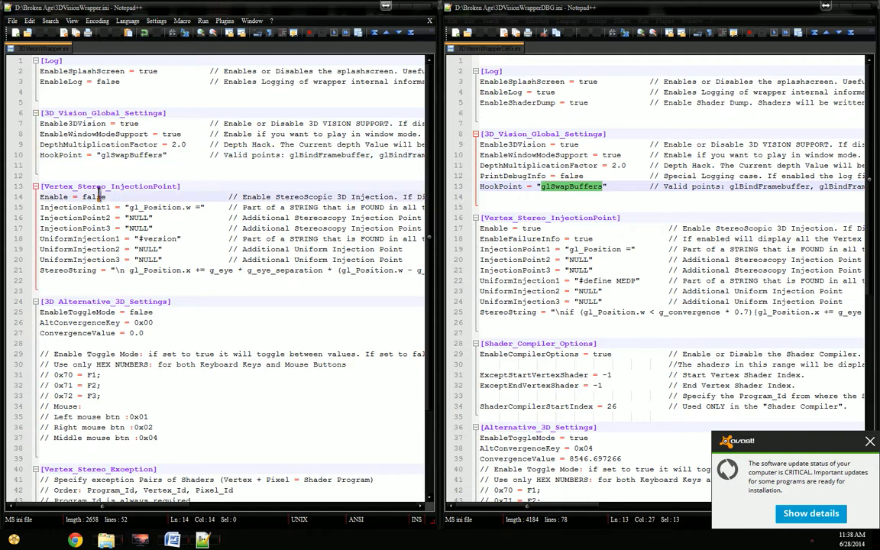
pyautogui.write('tru')
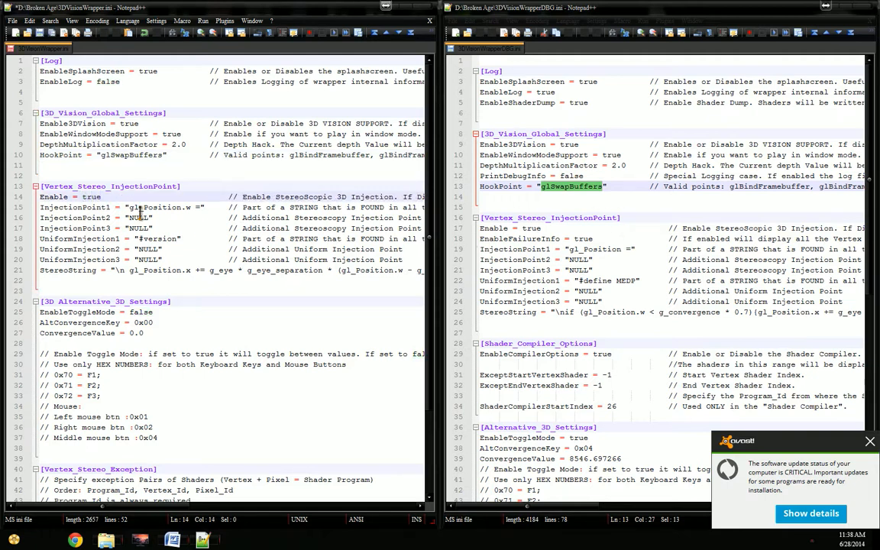
pyautogui.doubleClick(603, 248)
pyautogui.hotkey('ctrl', 'c')
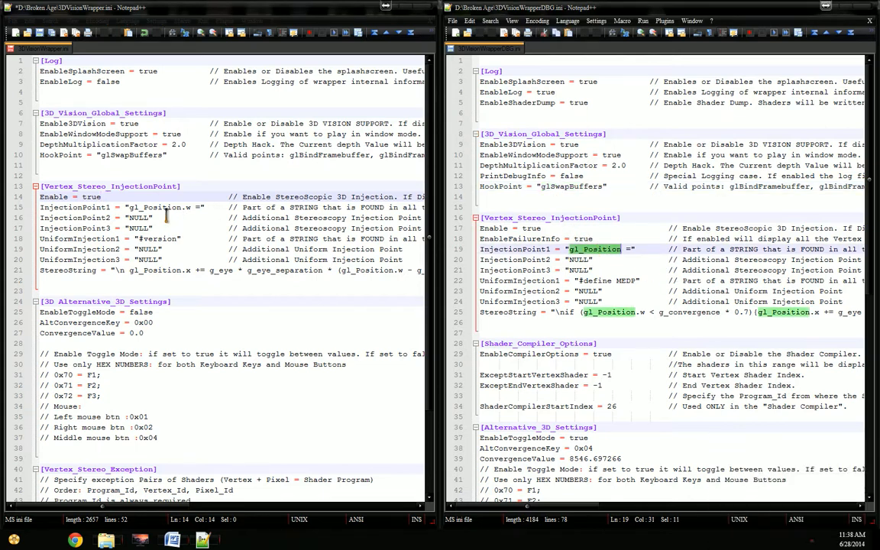
pyautogui.click(127, 207)
pyautogui.moveTo(126, 207); pyautogui.dragTo(188, 207)
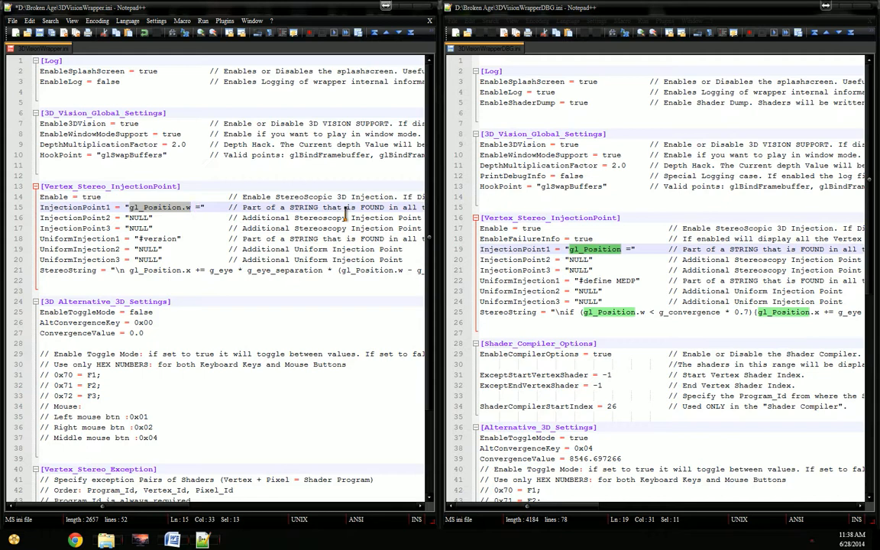
pyautogui.hotkey('ctrl', 'v')
pyautogui.hotkey('ctrl', 's')
# Step: Replace the UniformInjection1 value in 3DVisionWrapper.ini with "#define MEDP" copied from 3DVisionWrapperDBG.ini, and save
pyautogui.press('Down')
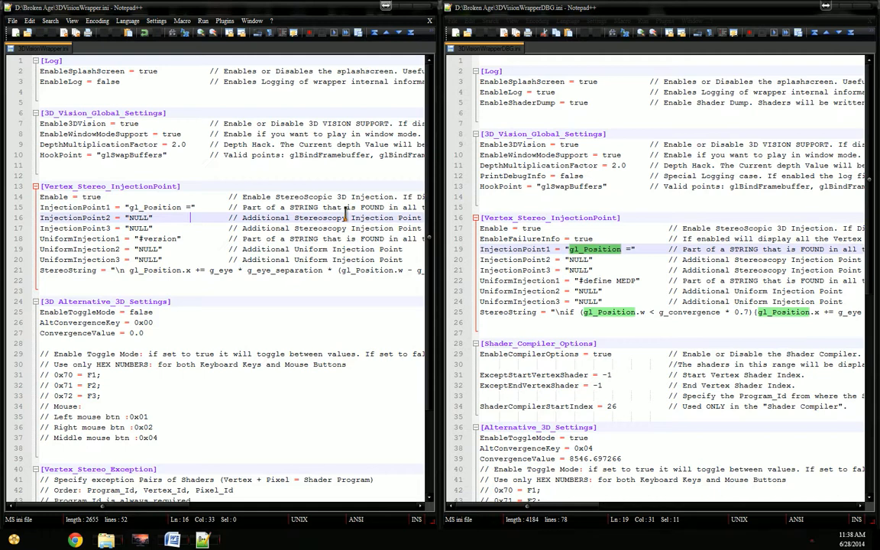
pyautogui.press('Down')
pyautogui.press('Down')
pyautogui.hotkey('shift', 'Left')
pyautogui.hotkey('shift', 'Left')
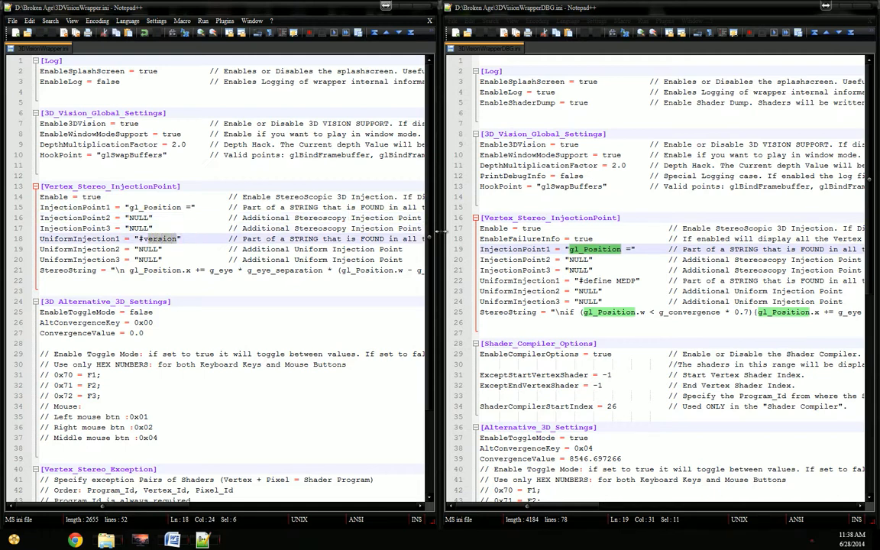
pyautogui.moveTo(615, 280); pyautogui.dragTo(636, 281)
pyautogui.hotkey('ctrl', 'shift', 'Left')
pyautogui.hotkey('ctrl', 'shift', 'Left')
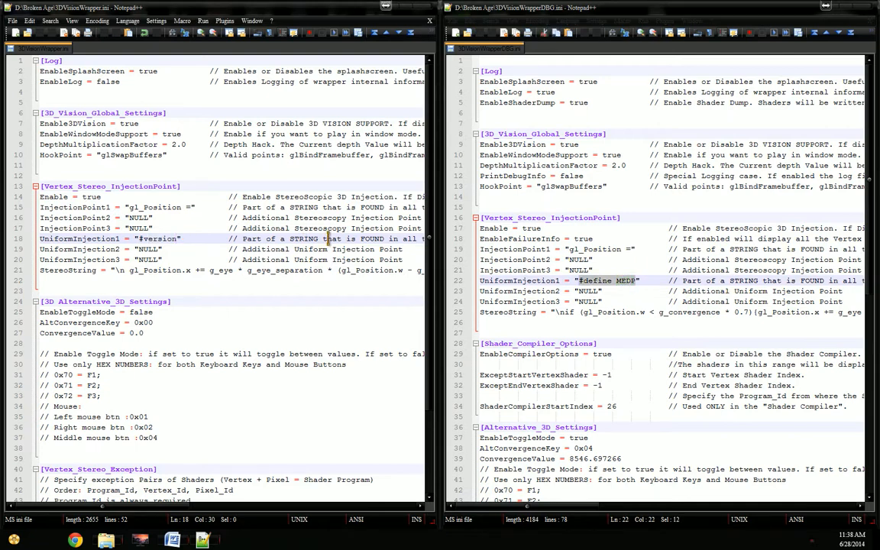
pyautogui.hotkey('shift', 'Left')
pyautogui.hotkey('shift', 'Left')
pyautogui.write('#define MEDP')
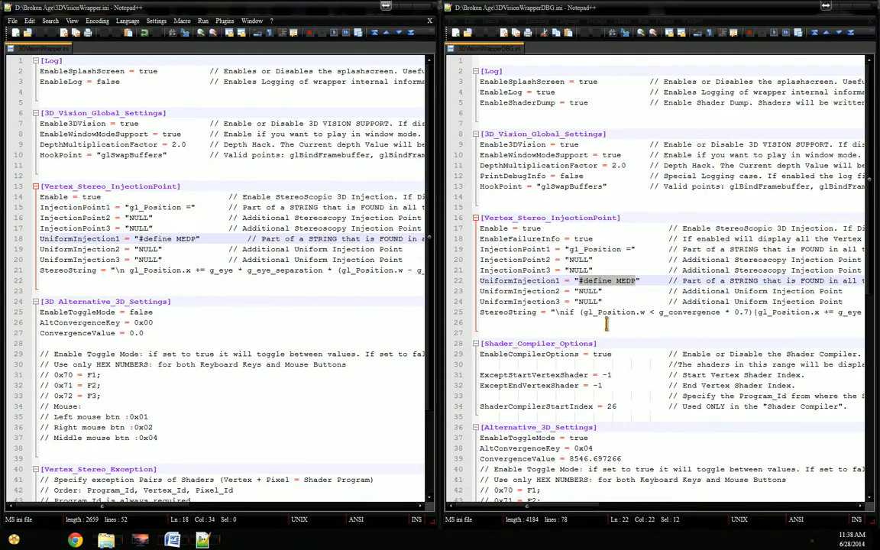
# Step: Replace the StereoString value in 3DVisionWrapper.ini with the complete StereoString from 3DVisionWrapperDBG.ini, and save
pyautogui.click(552, 313)
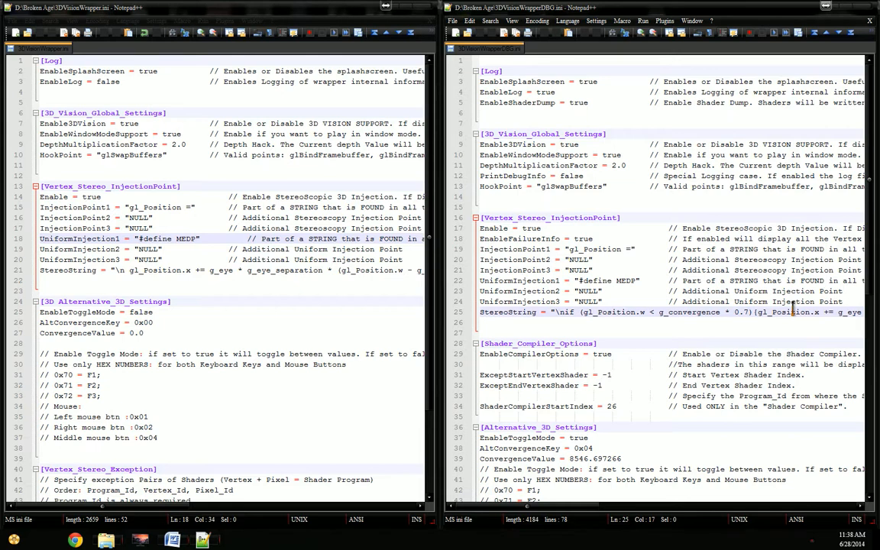
pyautogui.hotkey('shift', 'End')
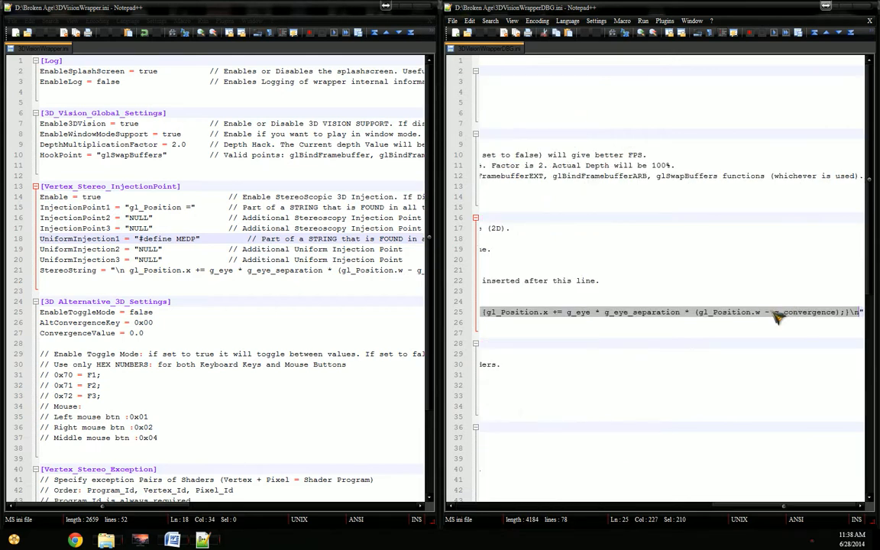
pyautogui.click(115, 270)
pyautogui.hotkey('shift', 'End')
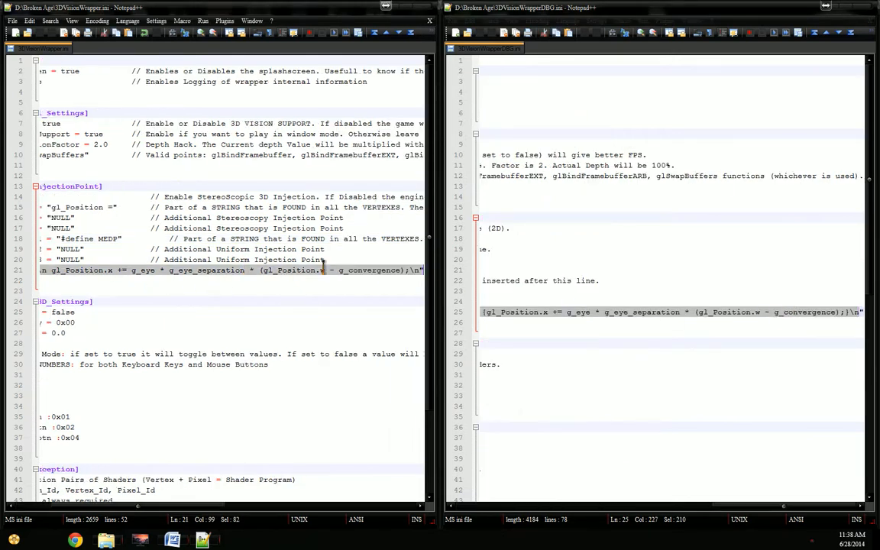
pyautogui.press('Delete')
pyautogui.hotkey('ctrl', 'v')
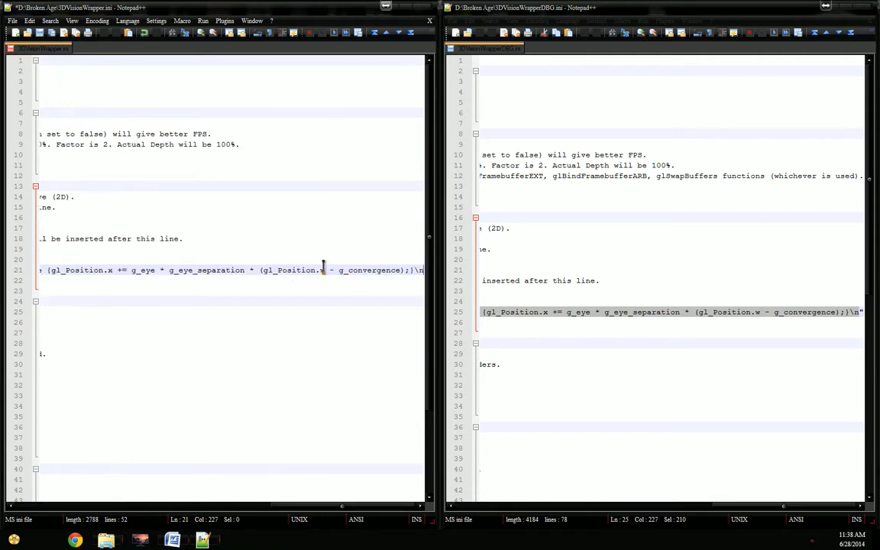
pyautogui.press('Home')
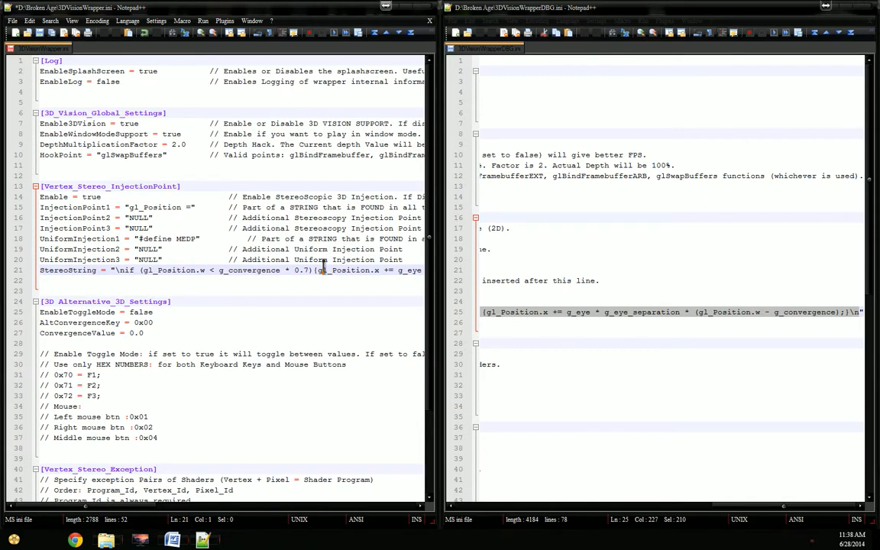
pyautogui.click(676, 304)
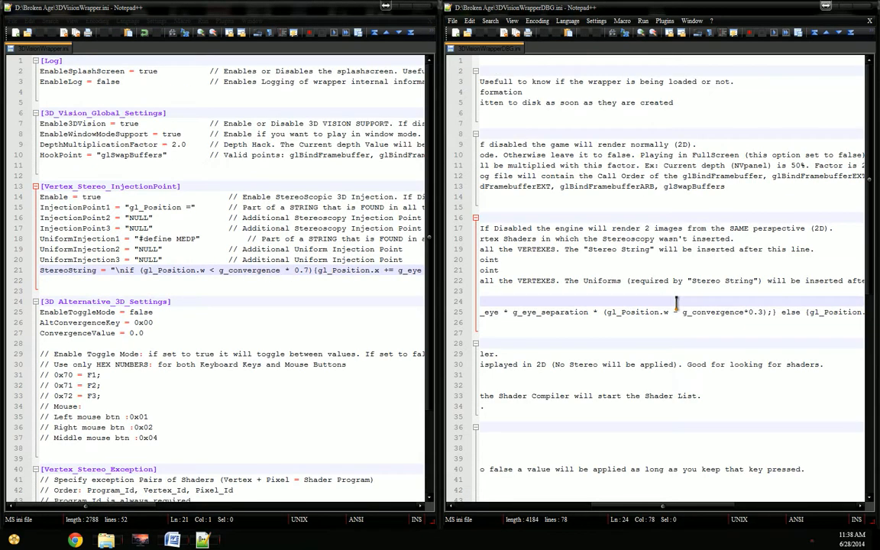
pyautogui.press('Down')
pyautogui.press('Home')
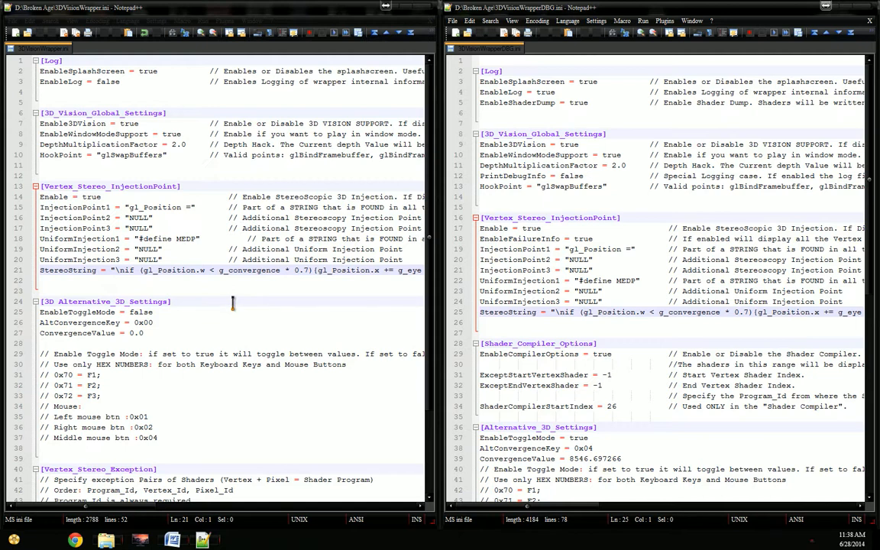
# Step: Collapse the Shader_Compiler_Options section in 3DVisionWrapperDBG.ini
pyautogui.click(210, 300)
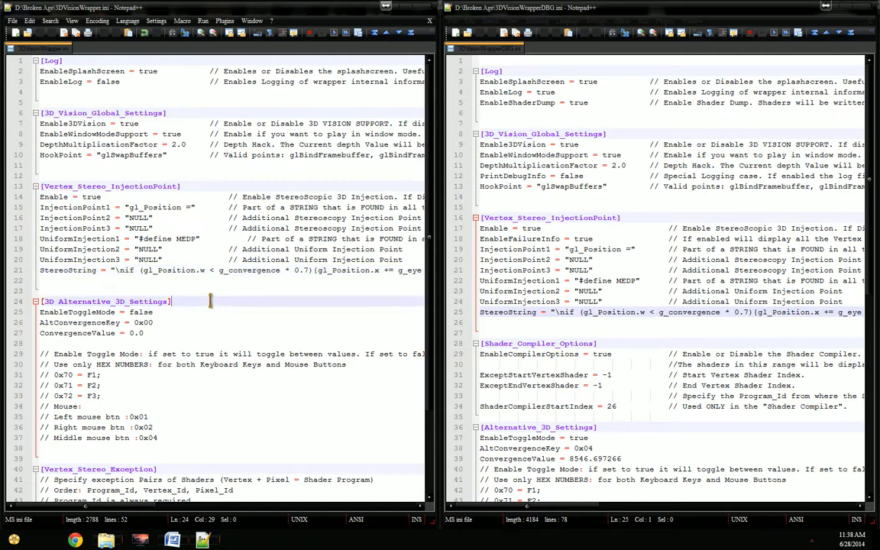
pyautogui.scroll(-2, 209, 301)
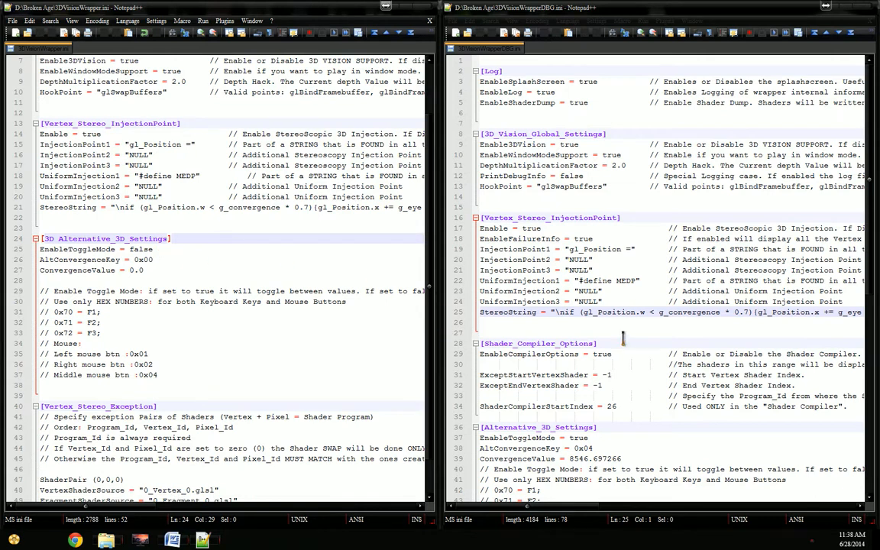
pyautogui.scroll(-1, 623, 338)
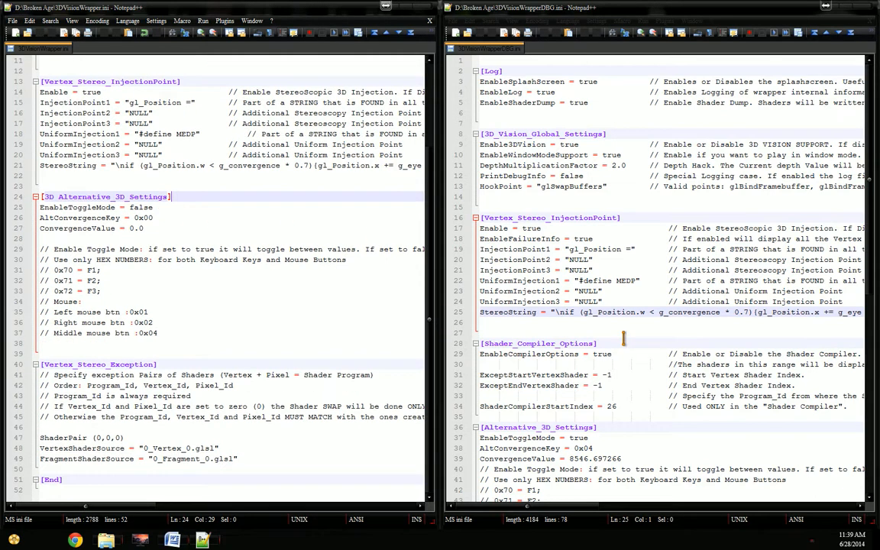
pyautogui.click(463, 346)
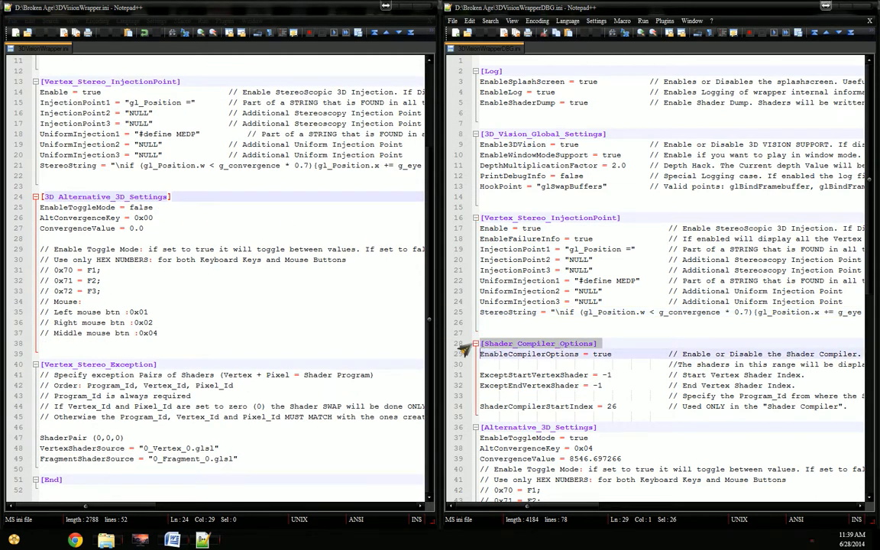
pyautogui.click(475, 344)
# Step: Set EnableToggleMode to true and AltConvergenceKey to 0x04 in the 3D Alternative_3D_Settings section of 3DVisionWrapper.ini
pyautogui.scroll(-5, 548, 306)
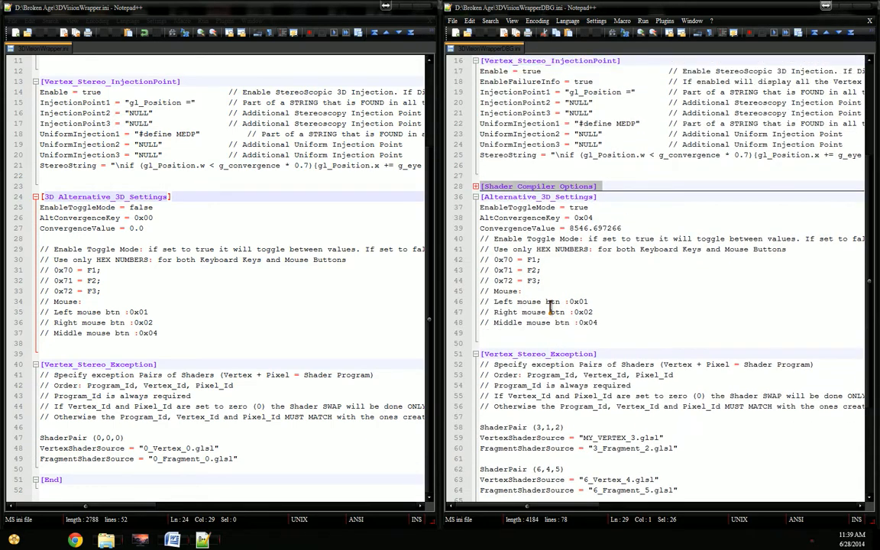
pyautogui.doubleClick(580, 207)
pyautogui.hotkey('ctrl', 'c')
pyautogui.doubleClick(143, 207)
pyautogui.hotkey('ctrl', 'v')
pyautogui.click(594, 216)
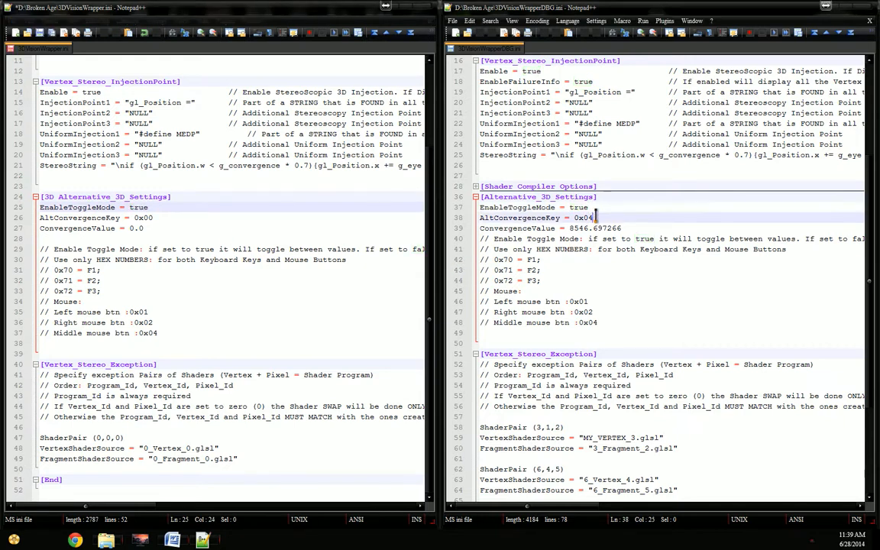
pyautogui.hotkey('shift', 'Left')
pyautogui.hotkey('shift', 'Left')
pyautogui.click(261, 218)
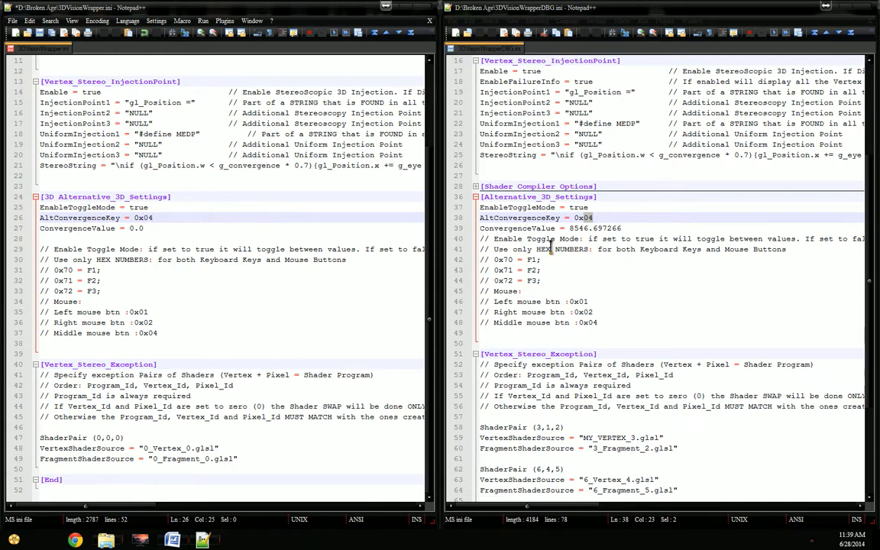
# Step: Set ConvergenceValue to 8546.697266 in 3DVisionWrapper.ini, copied from 3DVisionWrapperDBG.ini, and save
pyautogui.click(569, 227)
pyautogui.hotkey('shift', 'End')
pyautogui.hotkey('ctrl', 'c')
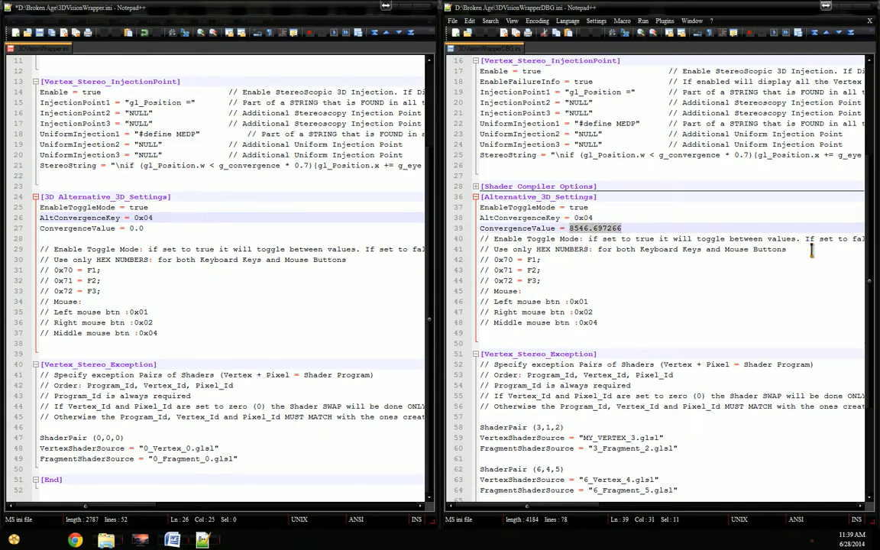
pyautogui.click(128, 228)
pyautogui.hotkey('shift', 'End')
pyautogui.hotkey('ctrl', 'v')
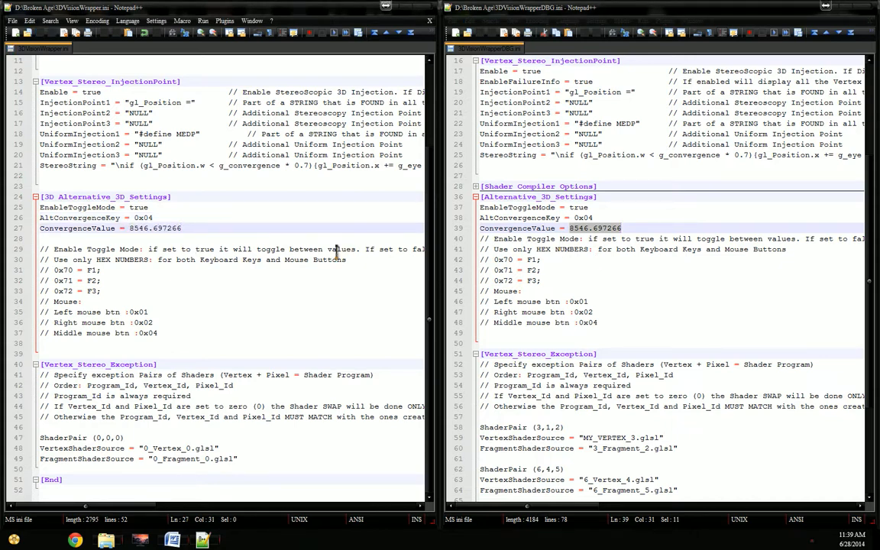
pyautogui.click(297, 280)
pyautogui.click(267, 321)
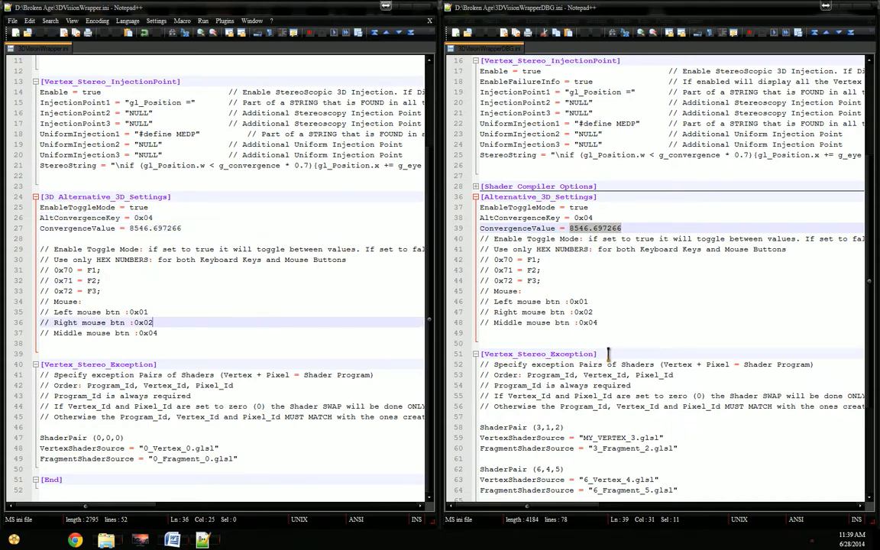
# Step: Copy all shader entries from ShaderPair (3,1,2) through ShaderPair (26,24,25) in the Vertex_Stereo_Exception section of 3DVisionWrapperDBG.ini
pyautogui.click(604, 333)
pyautogui.scroll(-5, 596, 321)
pyautogui.scroll(1, 586, 292)
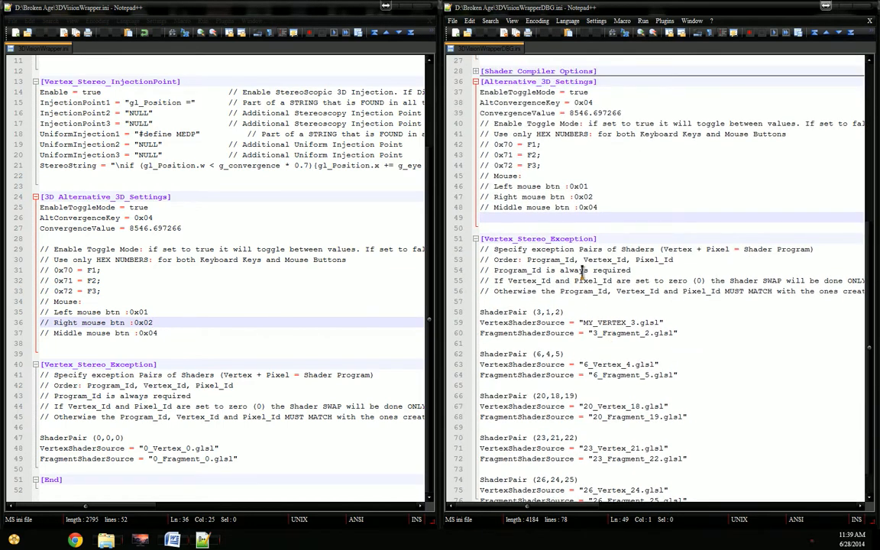
pyautogui.click(551, 322)
pyautogui.press('Up')
pyautogui.press('Home')
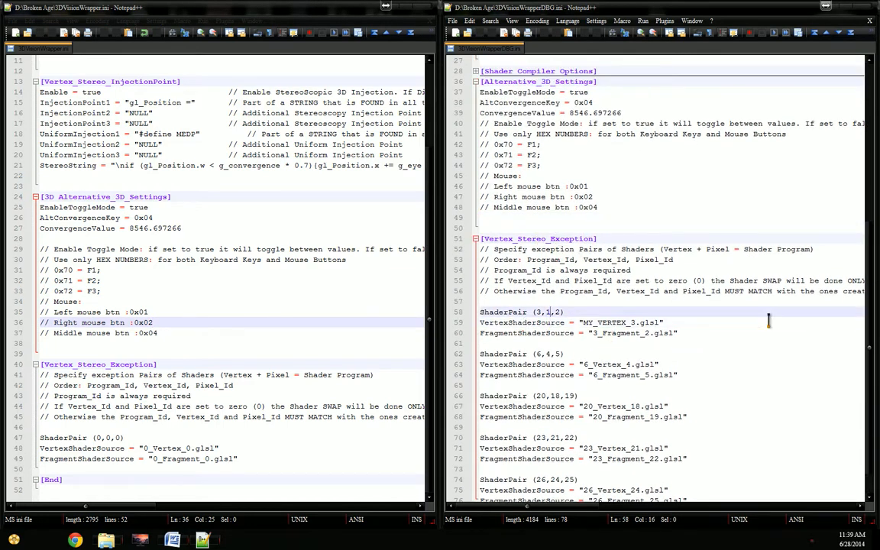
pyautogui.hotkey('shift', 'End')
pyautogui.scroll(-1, 758, 321)
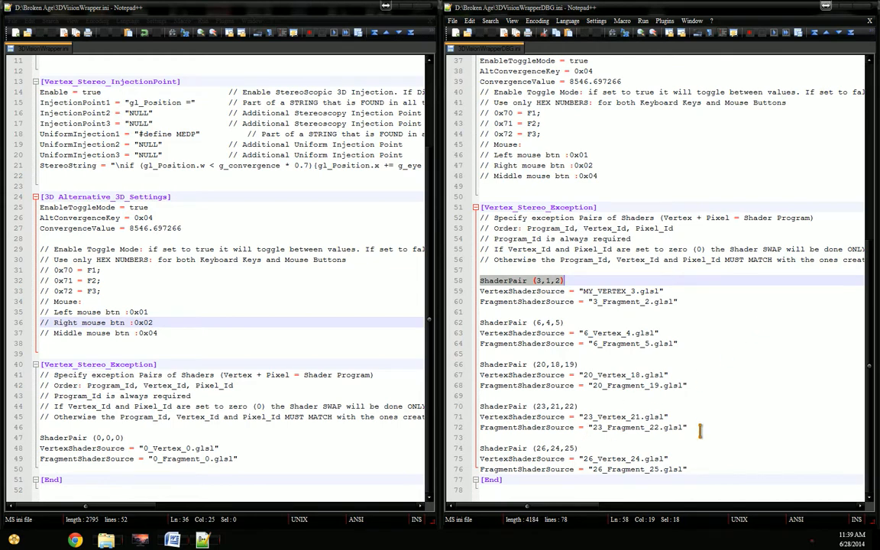
pyautogui.keyDown('shift'); pyautogui.click(696, 474); pyautogui.keyUp('shift')
pyautogui.hotkey('ctrl', 'c')
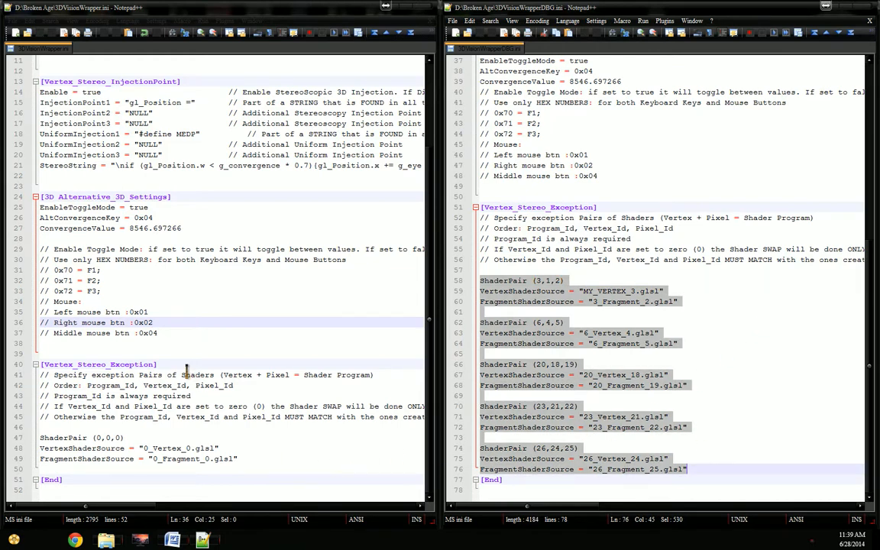
# Step: Replace the placeholder ShaderPair (0,0,0) block in 3DVisionWrapper.ini with the copied shader pair entries
pyautogui.click(225, 439)
pyautogui.hotkey('shift', 'Down')
pyautogui.hotkey('shift', 'Down')
pyautogui.hotkey('shift', 'End')
pyautogui.hotkey('ctrl', 'v')
pyautogui.scroll(-1, 225, 439)
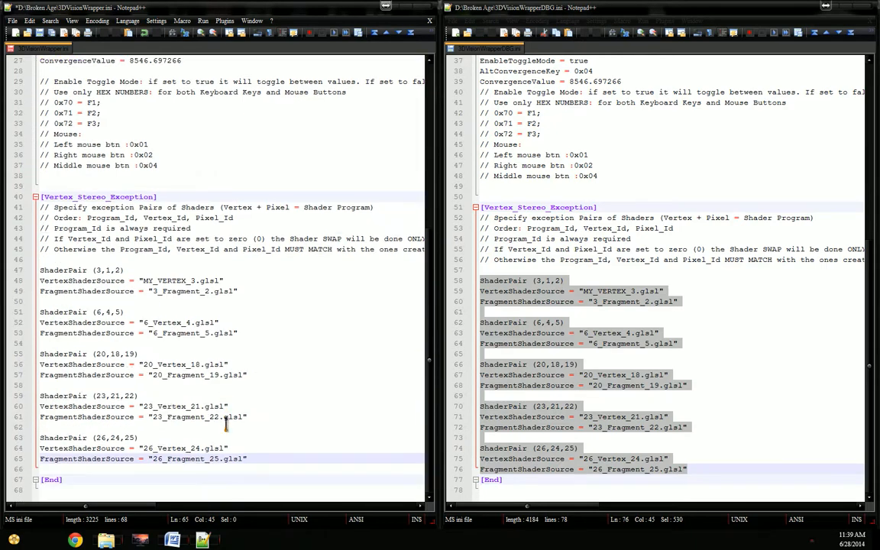
# Step: Save 3DVisionWrapper.ini and close both it and 3DVisionWrapperDBG.ini
pyautogui.hotkey('ctrl', 's')
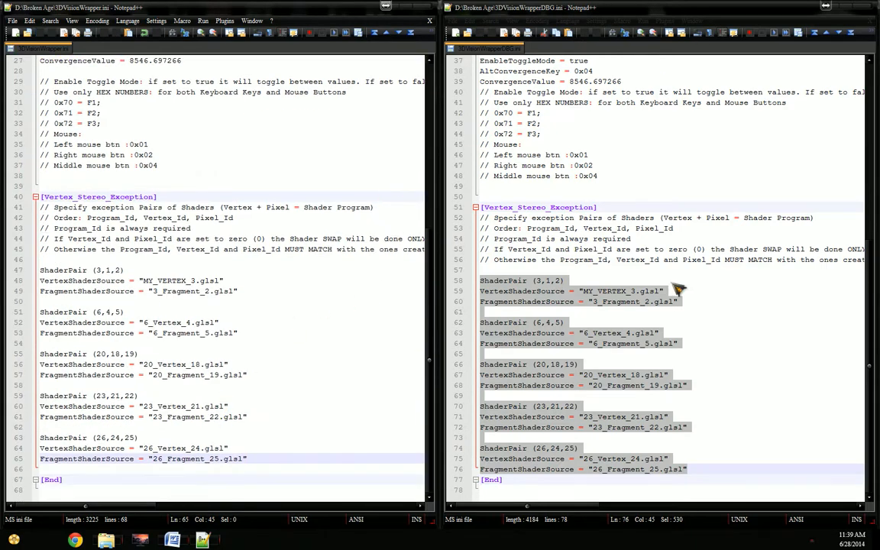
pyautogui.click(735, 298)
pyautogui.hotkey('alt', 'F4')
pyautogui.click(396, 321)
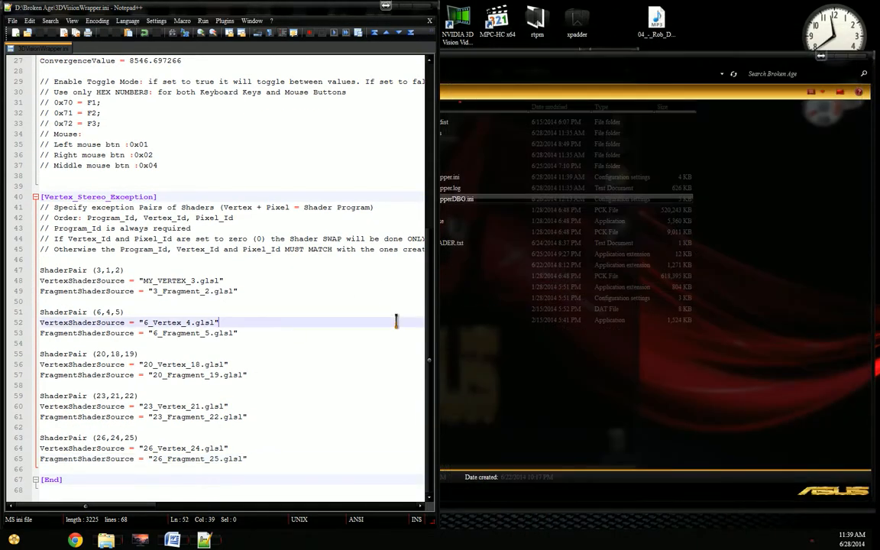
pyautogui.hotkey('alt', 'F4')
# Step: Launch BrokenAge.exe from the Broken Age folder, accept the wrapper splash, and continue the saved game to test the release settings
pyautogui.click(462, 176)
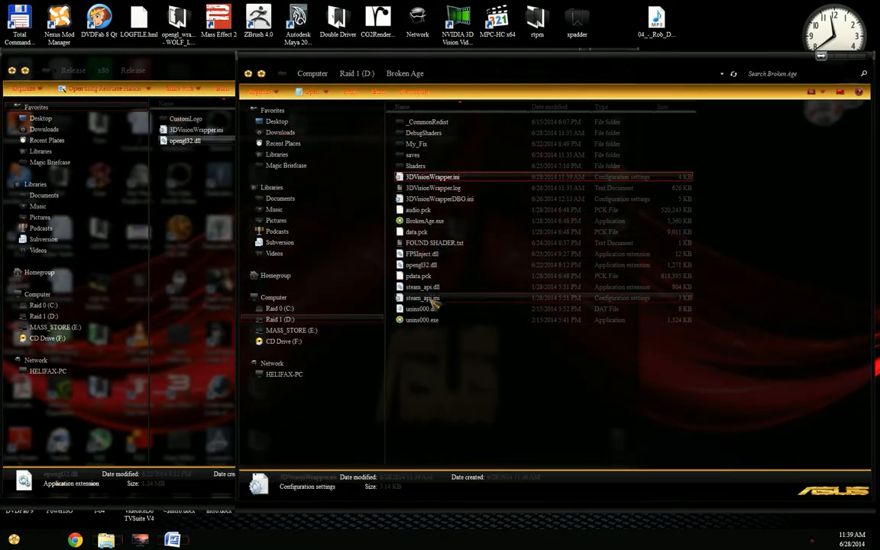
pyautogui.doubleClick(425, 221)
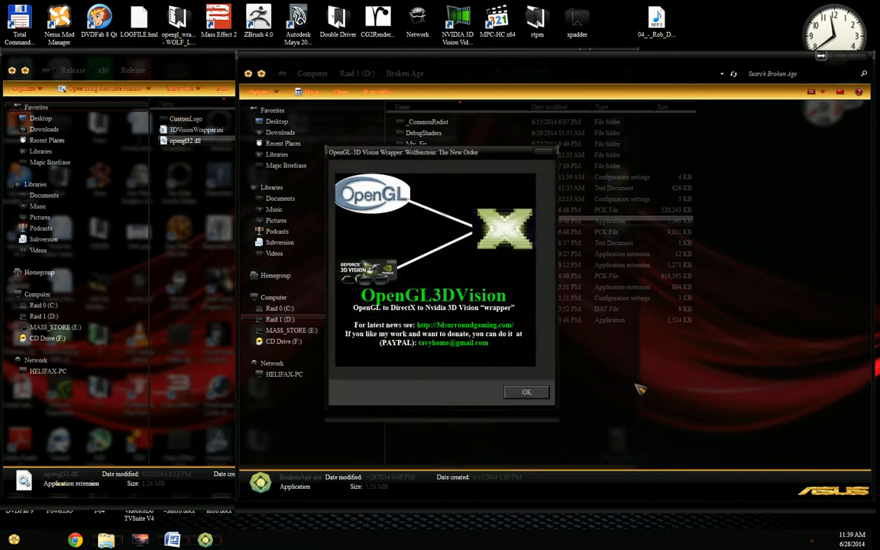
pyautogui.moveTo(476, 161); pyautogui.dragTo(550, 177)
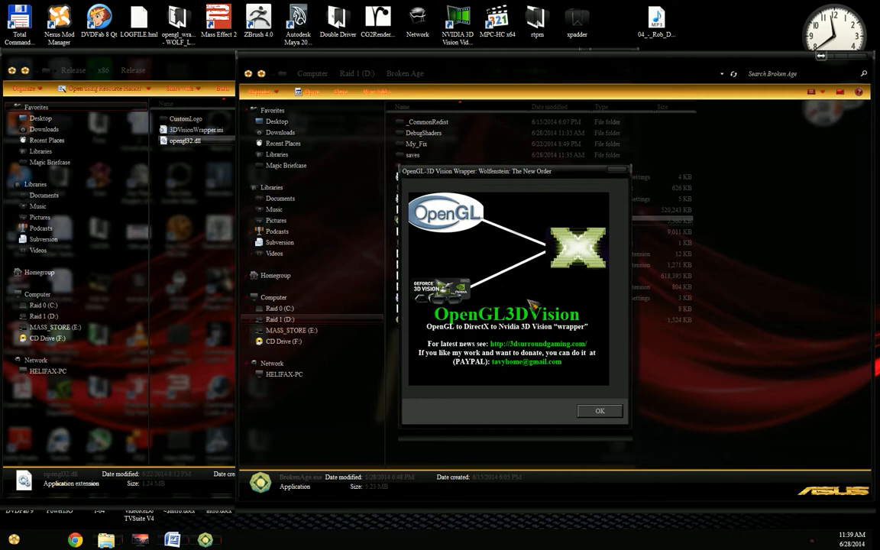
pyautogui.click(620, 413)
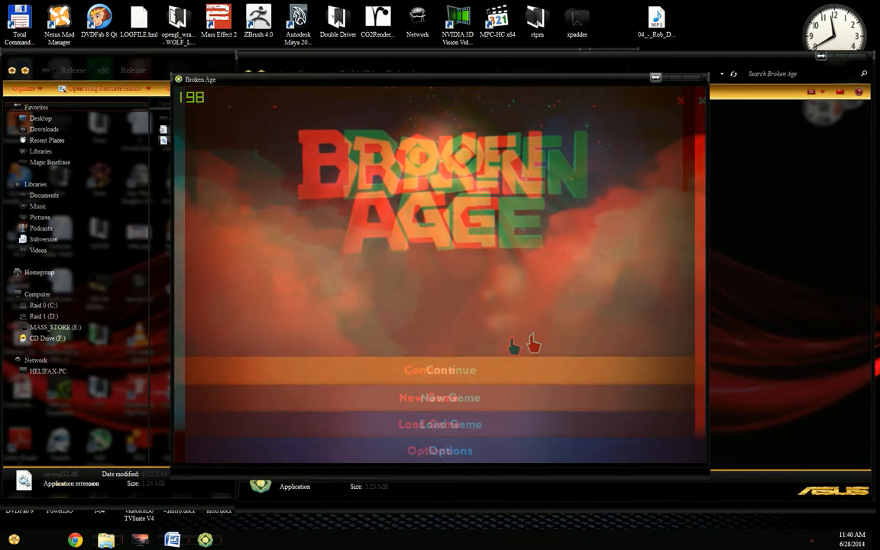
pyautogui.click(453, 368)
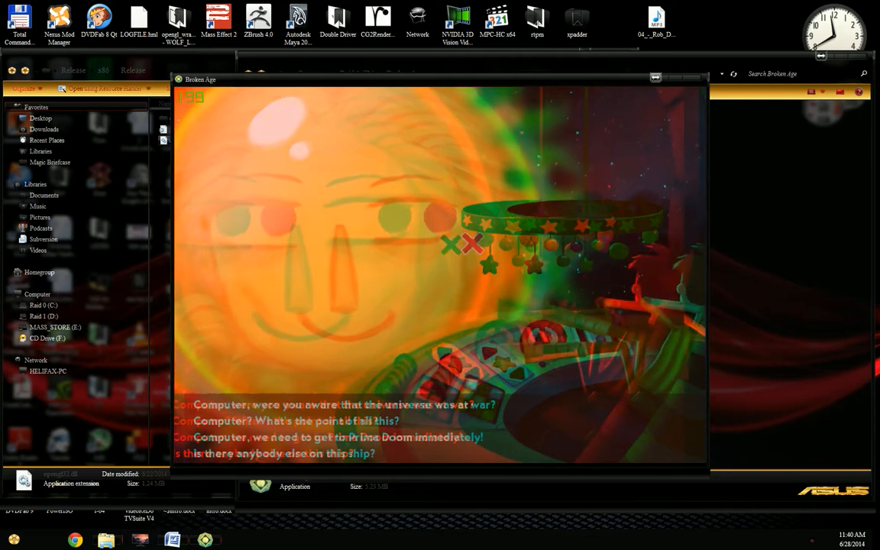
# Step: Save and exit the running game session to the main menu, and close Broken Age
pyautogui.press('Escape')
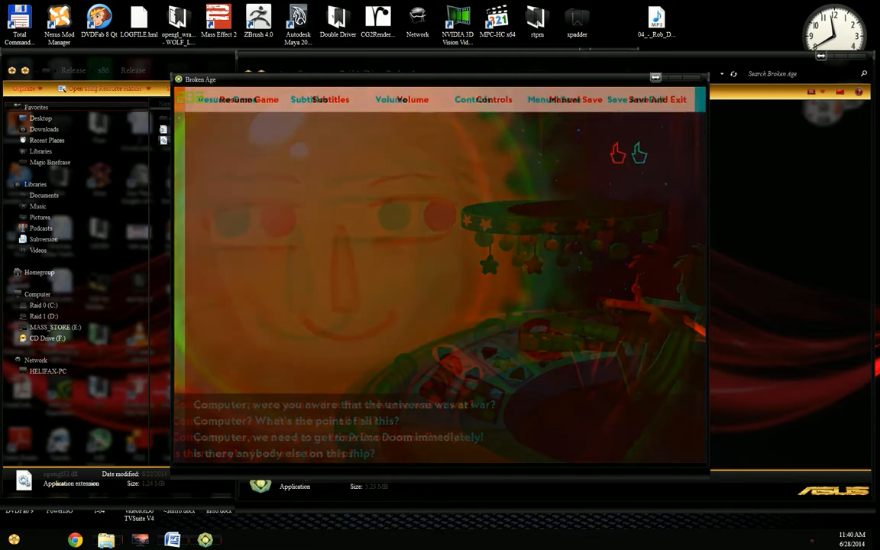
pyautogui.click(604, 99)
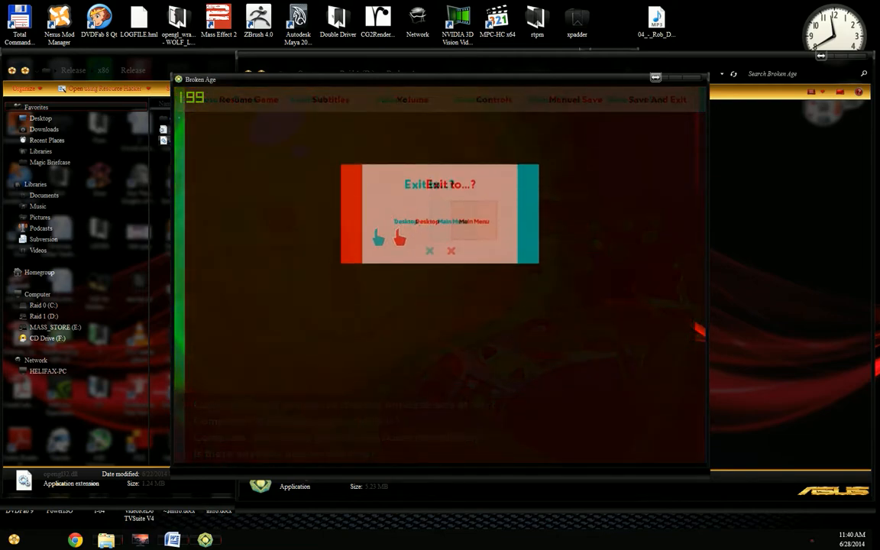
pyautogui.click(456, 224)
pyautogui.hotkey('alt', 'F4')
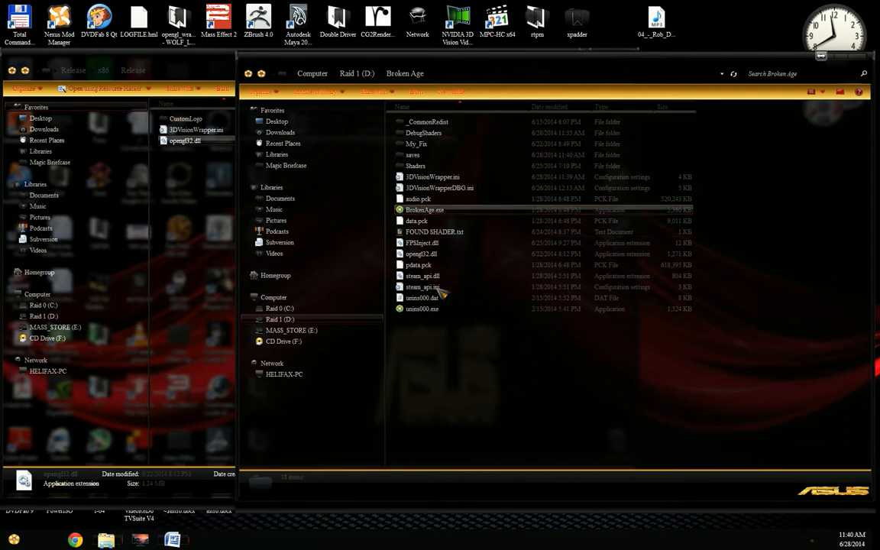
# Step: Close the wrapper's Release folder window and create a desktop folder named BROKEN AGE RELEASE
pyautogui.moveTo(567, 60); pyautogui.dragTo(673, 66)
pyautogui.click(285, 242)
pyautogui.click(621, 51)
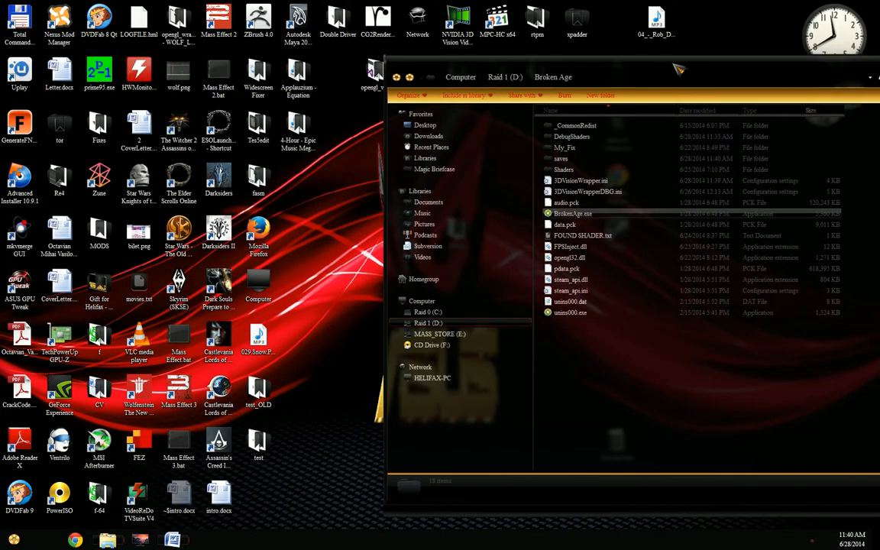
pyautogui.rightClick(309, 243)
pyautogui.moveTo(328, 394)
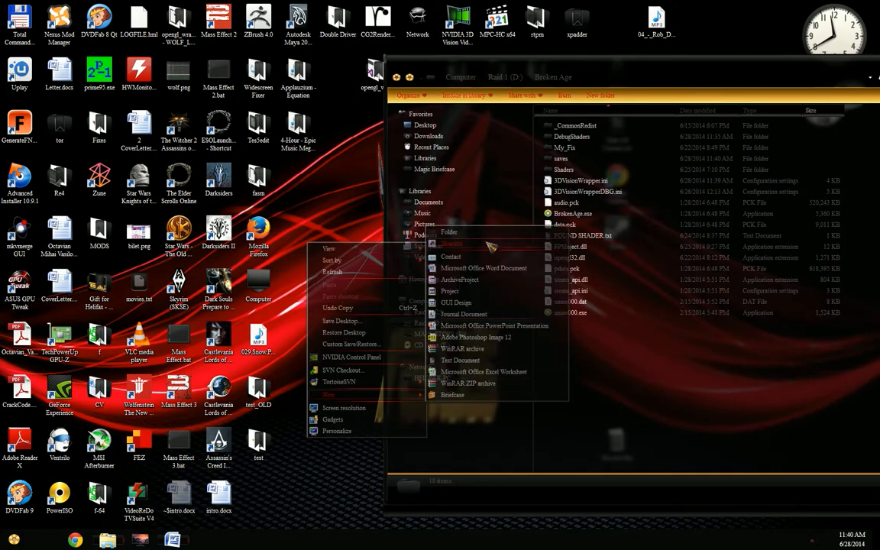
pyautogui.click(455, 231)
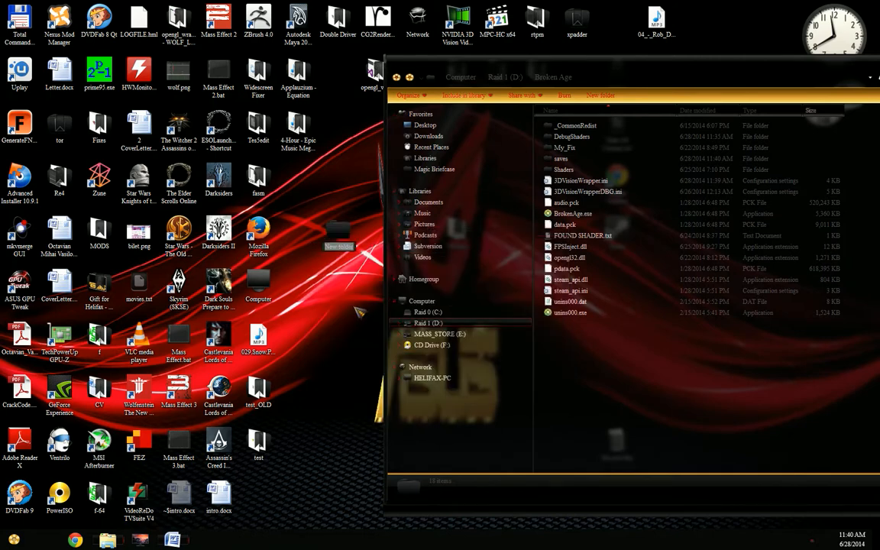
pyautogui.write('BROKEN AGE RELEASE')
pyautogui.press('Return')
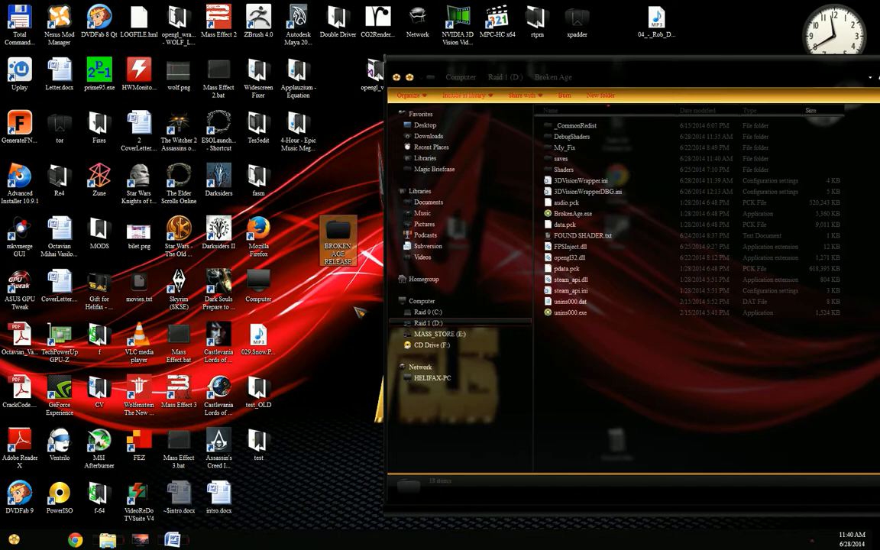
# Step: Open the BROKEN AGE RELEASE folder and copy 3DVisionWrapper.ini and opengl32.dll into it from the Broken Age folder
pyautogui.press('Return')
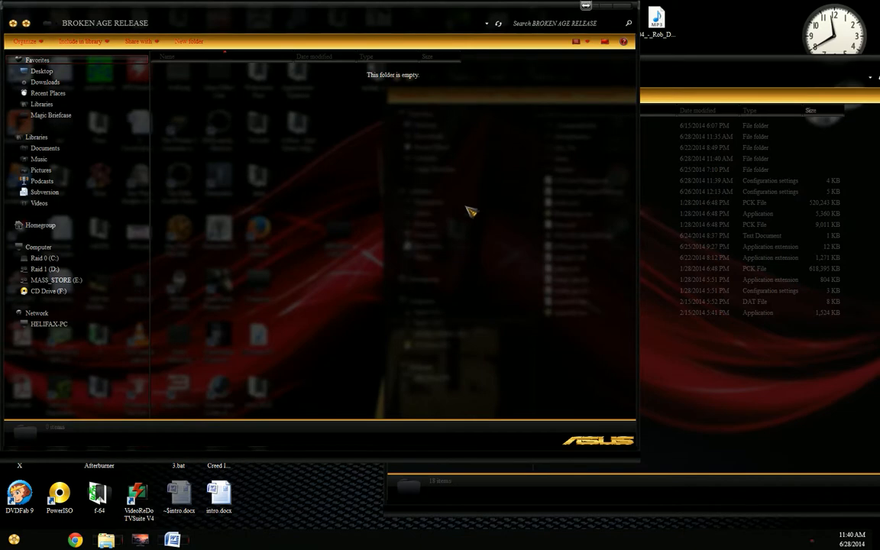
pyautogui.click(678, 69)
pyautogui.moveTo(678, 69); pyautogui.dragTo(720, 61)
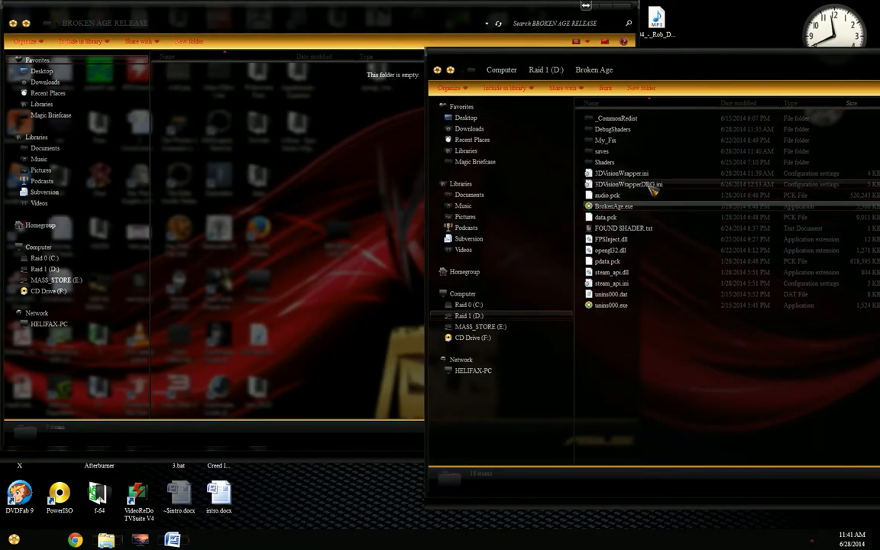
pyautogui.click(644, 175)
pyautogui.moveTo(649, 184); pyautogui.dragTo(342, 243)
pyautogui.click(648, 270)
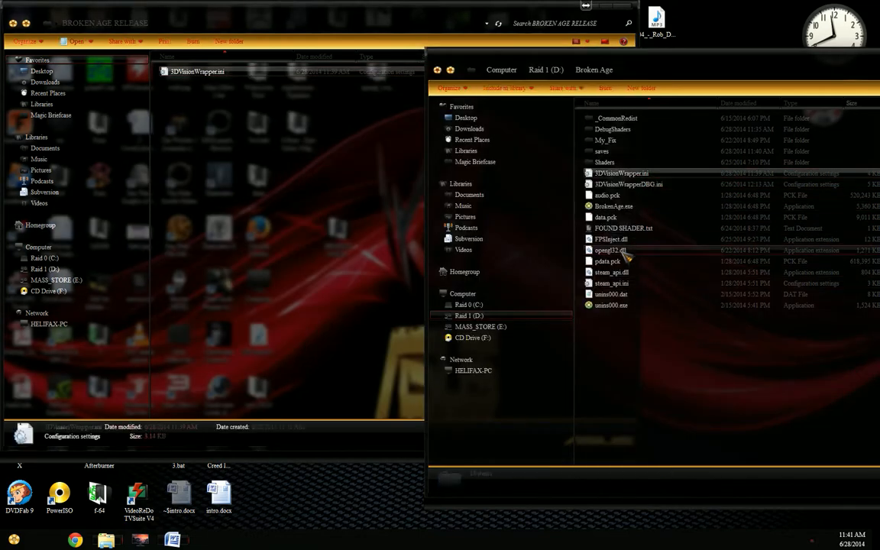
pyautogui.click(622, 252)
pyautogui.moveTo(258, 210); pyautogui.dragTo(255, 208)
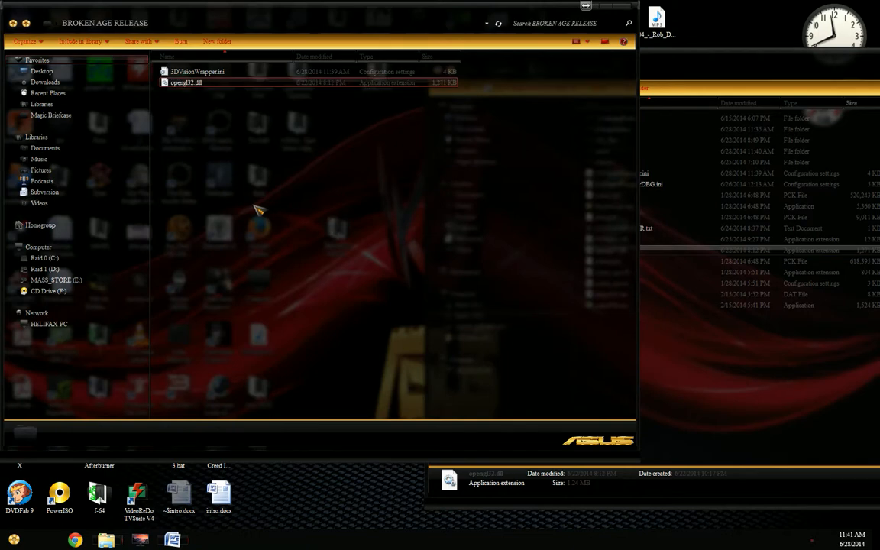
# Step: Check the contents of the game's Shaders folder and copy that folder into BROKEN AGE RELEASE
pyautogui.click(701, 393)
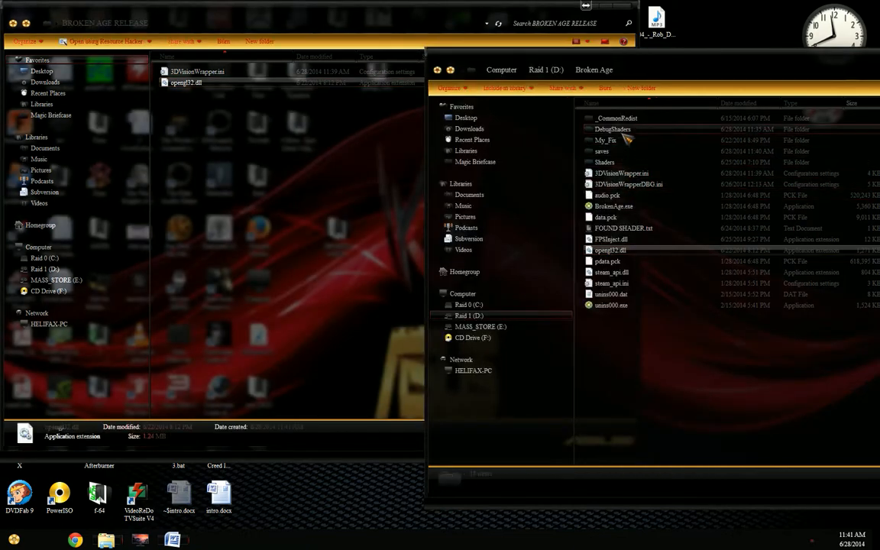
pyautogui.doubleClick(604, 162)
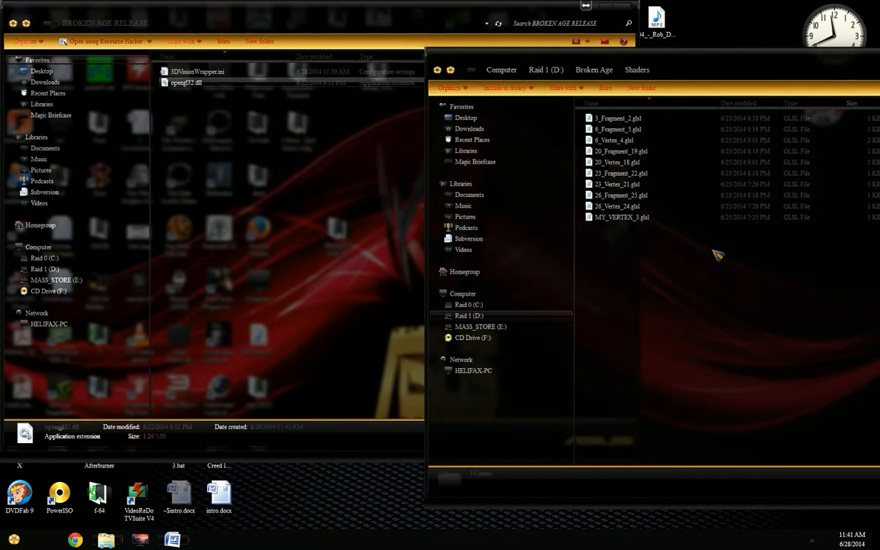
pyautogui.press('BackSpace')
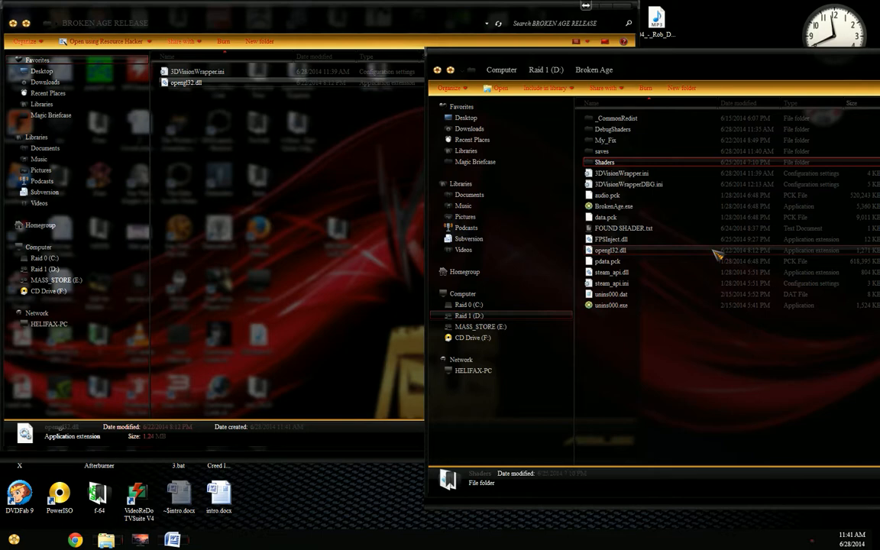
pyautogui.click(304, 223)
pyautogui.hotkey('ctrl', 'v')
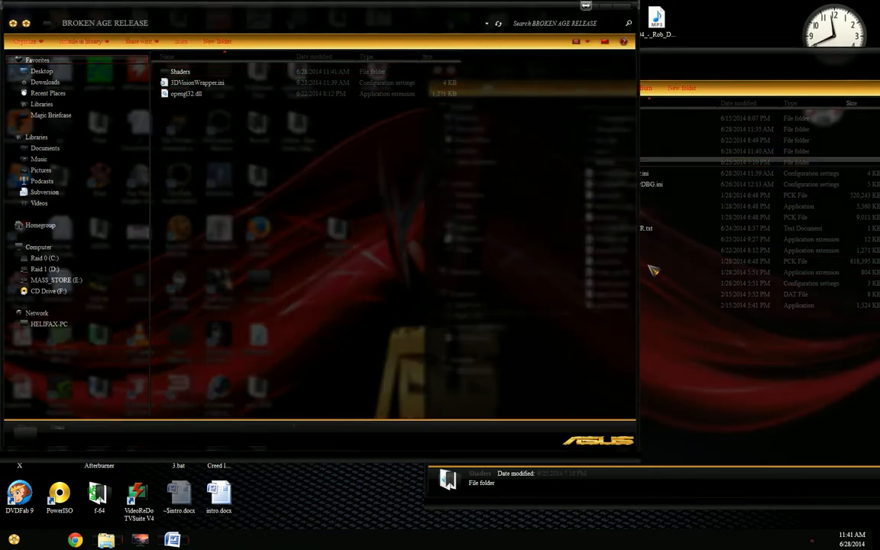
pyautogui.click(687, 418)
pyautogui.click(223, 109)
pyautogui.moveTo(233, 217); pyautogui.dragTo(168, 59)
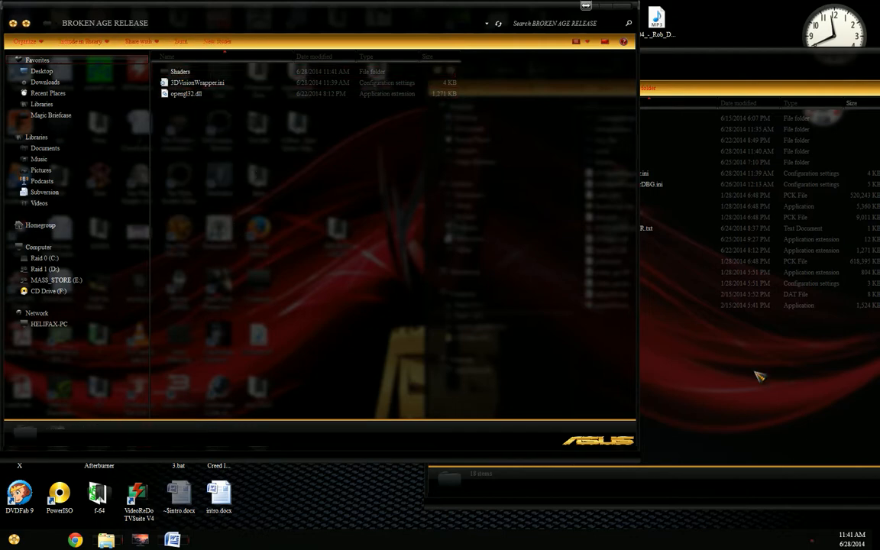
# Step: Run BrokenAge.exe again through the wrapper splash to view its main menu, and close the game
pyautogui.click(680, 336)
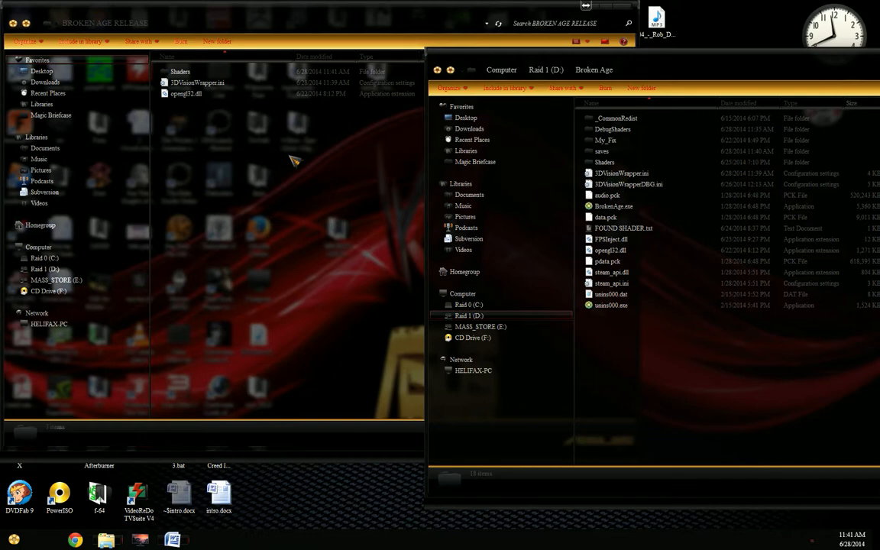
pyautogui.doubleClick(611, 206)
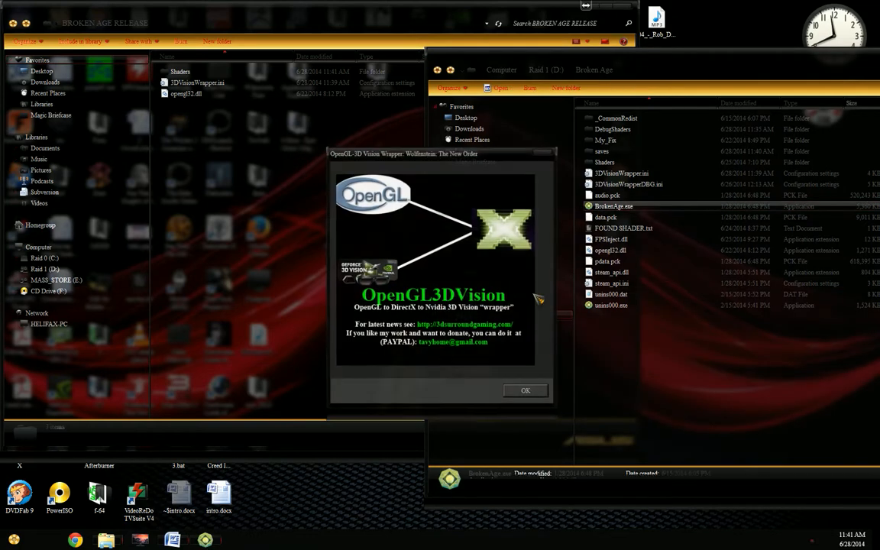
pyautogui.click(517, 394)
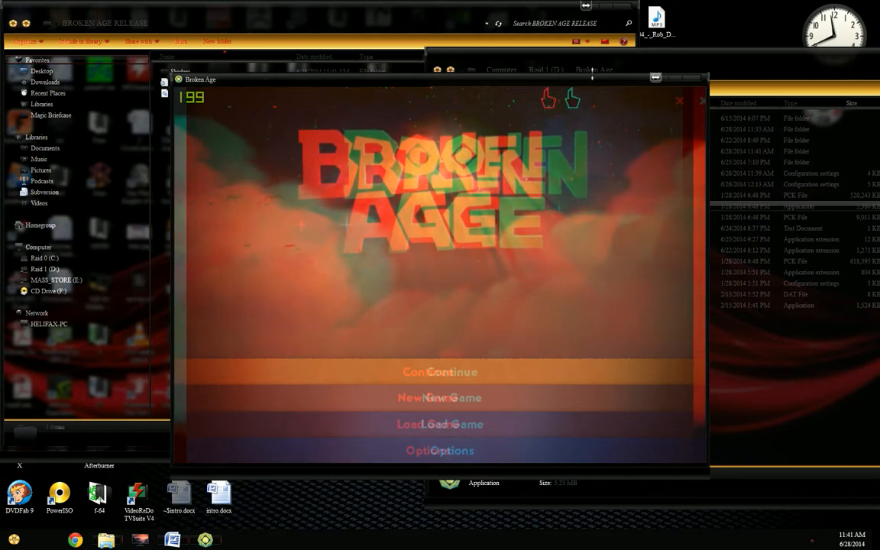
pyautogui.click(698, 80)
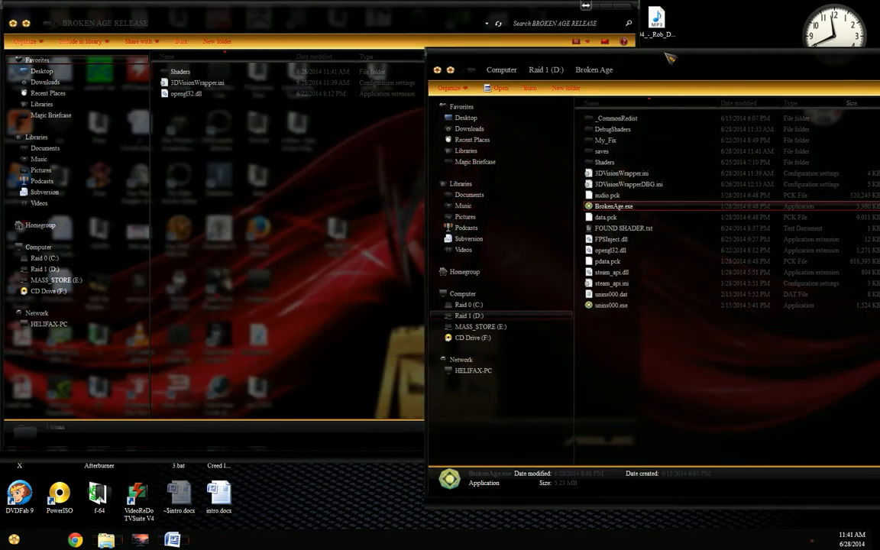
# Step: Close both folder windows and start nvidiaInspector.exe from the nvInspector folder
pyautogui.moveTo(818, 66); pyautogui.dragTo(573, 64)
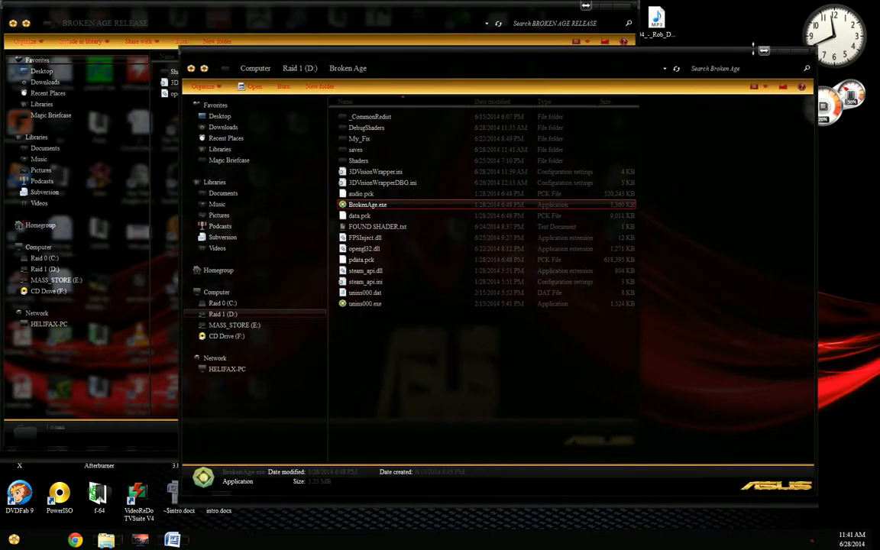
pyautogui.click(779, 52)
pyautogui.click(598, 6)
pyautogui.doubleClick(543, 84)
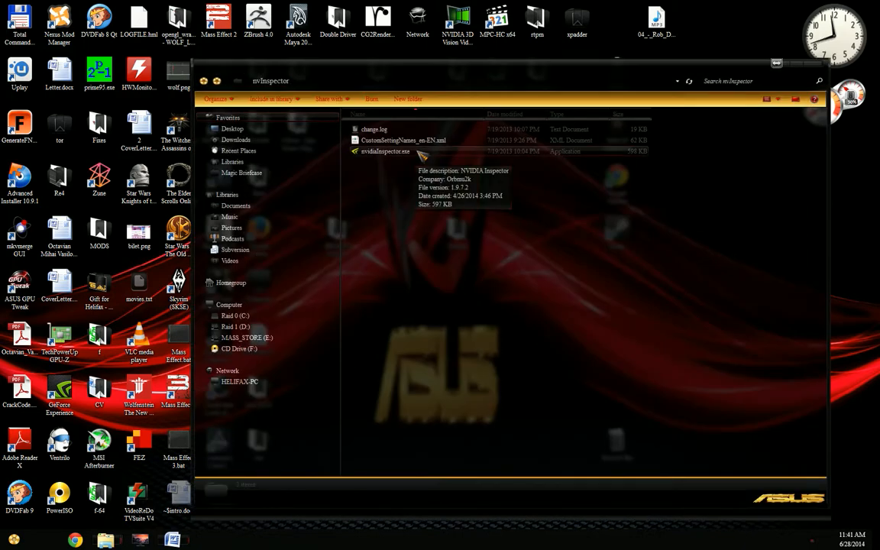
pyautogui.doubleClick(420, 152)
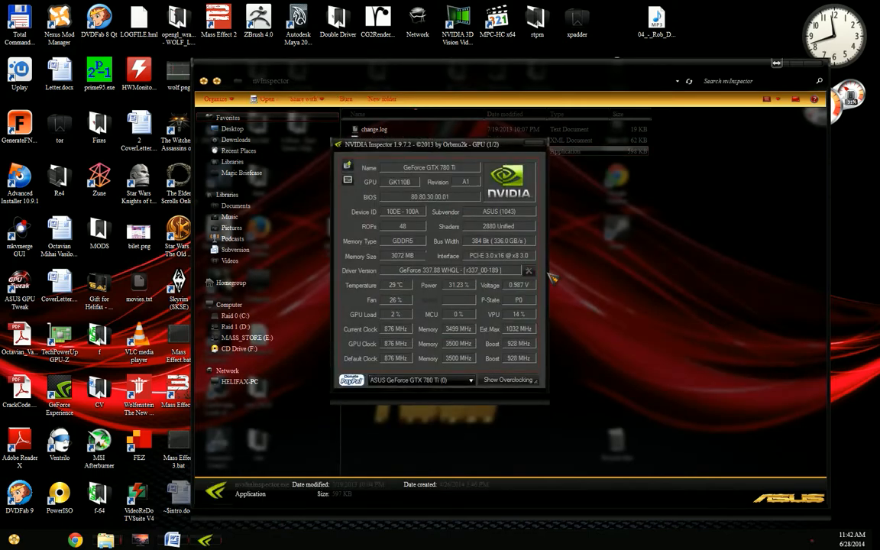
# Step: Open the driver profile settings, load the 3DVisionWrapper profile, and bring up its Unknown and Undefined settings
pyautogui.click(528, 270)
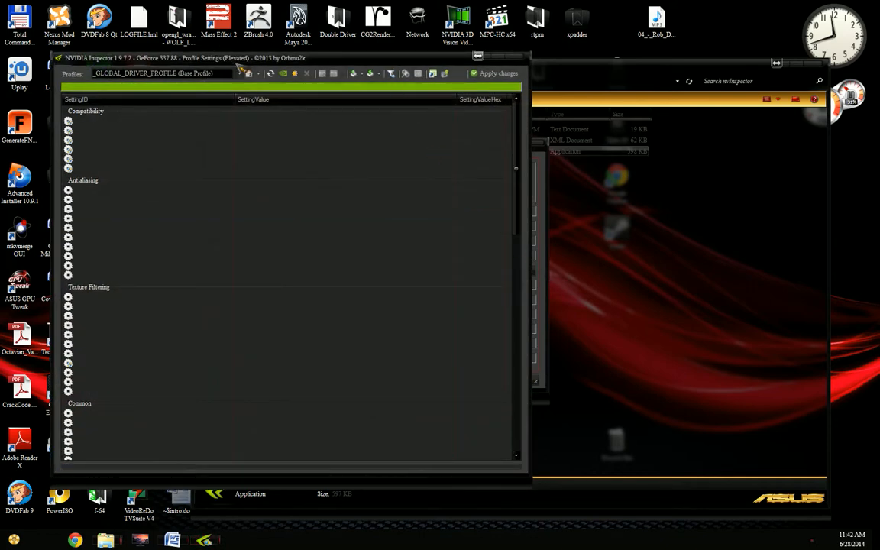
pyautogui.moveTo(233, 60); pyautogui.dragTo(474, 67)
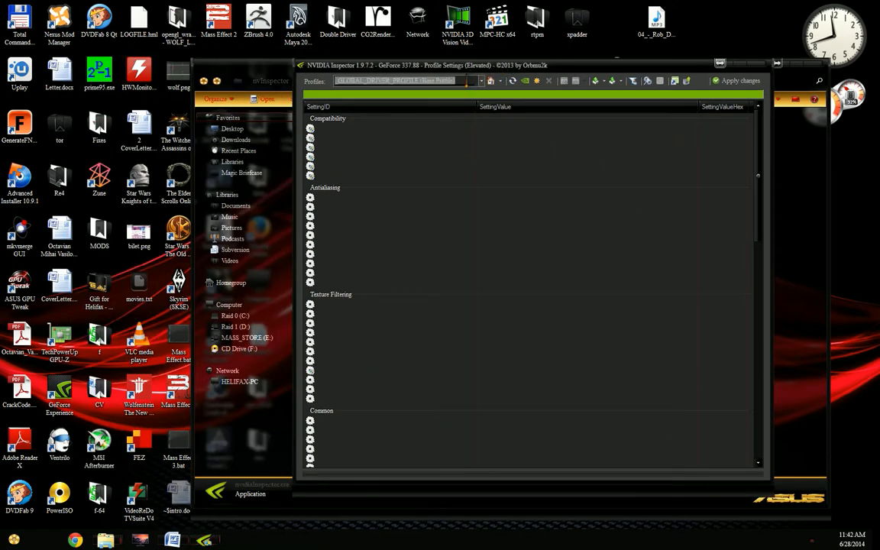
pyautogui.write('3dv')
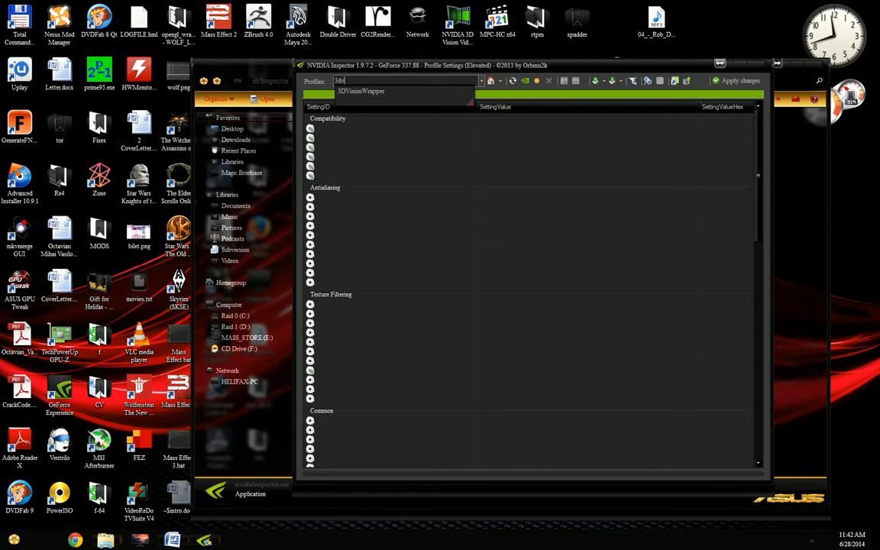
pyautogui.write('is')
pyautogui.press('Down')
pyautogui.press('Return')
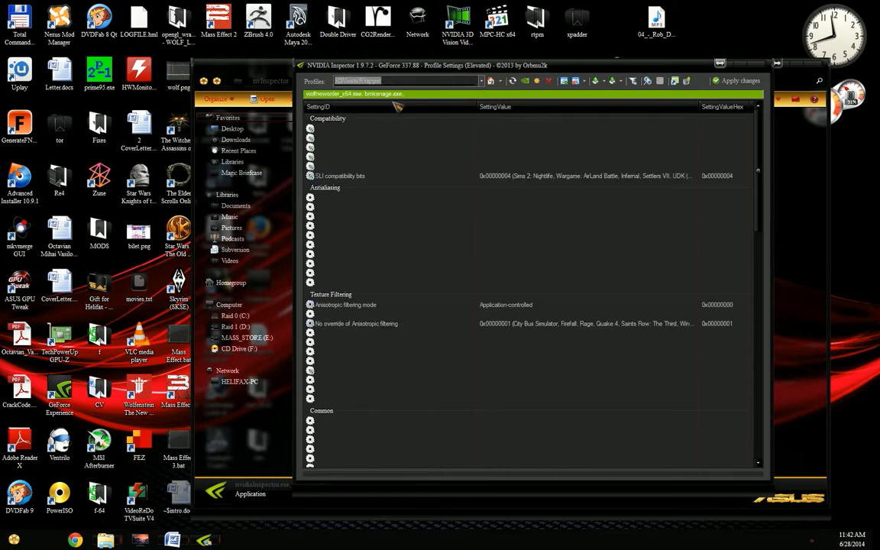
pyautogui.moveTo(760, 174); pyautogui.dragTo(753, 408)
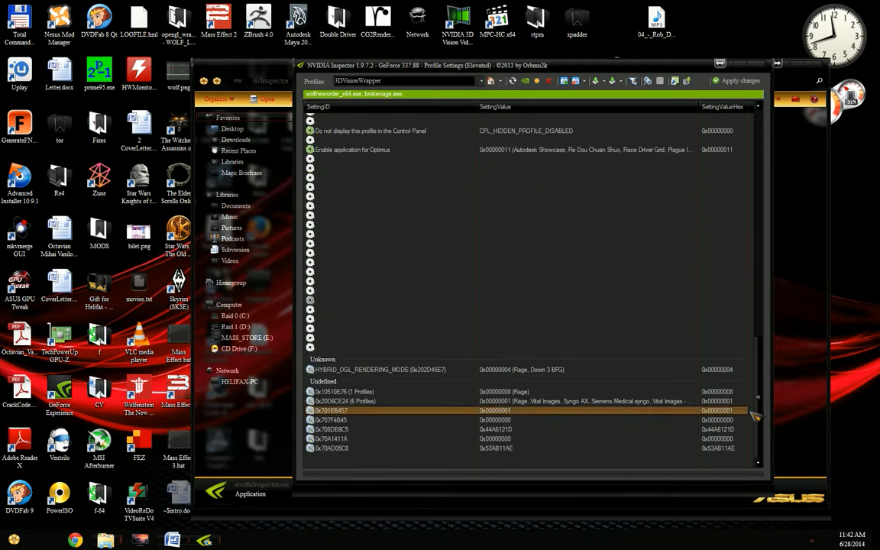
# Step: Inspect the value of the undefined setting 0x708DB8C5 and the other settings in the 3DVisionWrapper profile
pyautogui.click(498, 430)
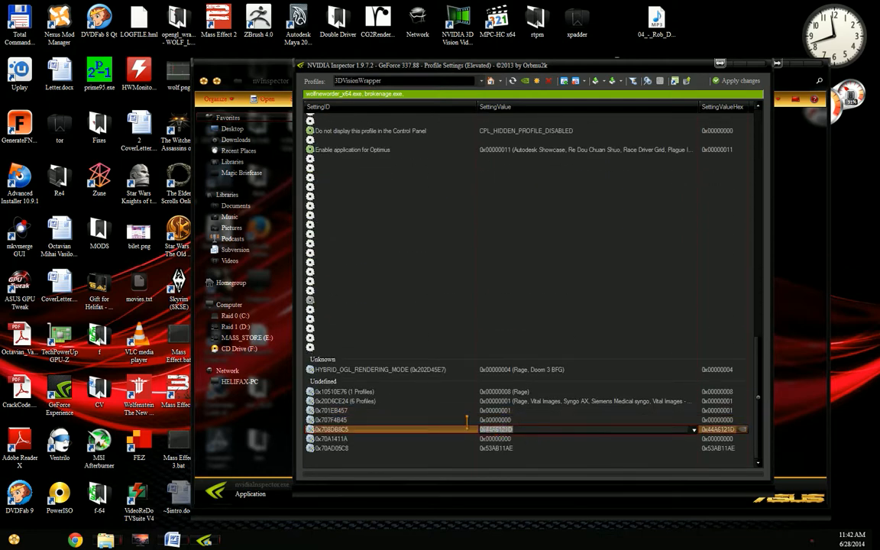
pyautogui.click(510, 448)
pyautogui.click(513, 429)
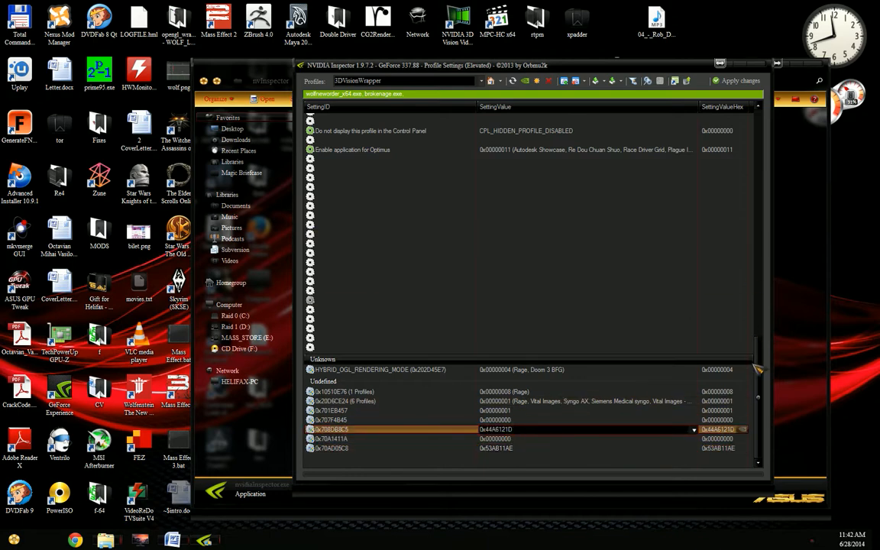
pyautogui.scroll(5, 752, 229)
pyautogui.scroll(5, 751, 229)
# Step: Export the 3DVisionWrapper profile into the desktop's BROKEN AGE RELEASE folder as BrokenAge.nip
pyautogui.moveTo(651, 67); pyautogui.dragTo(496, 20)
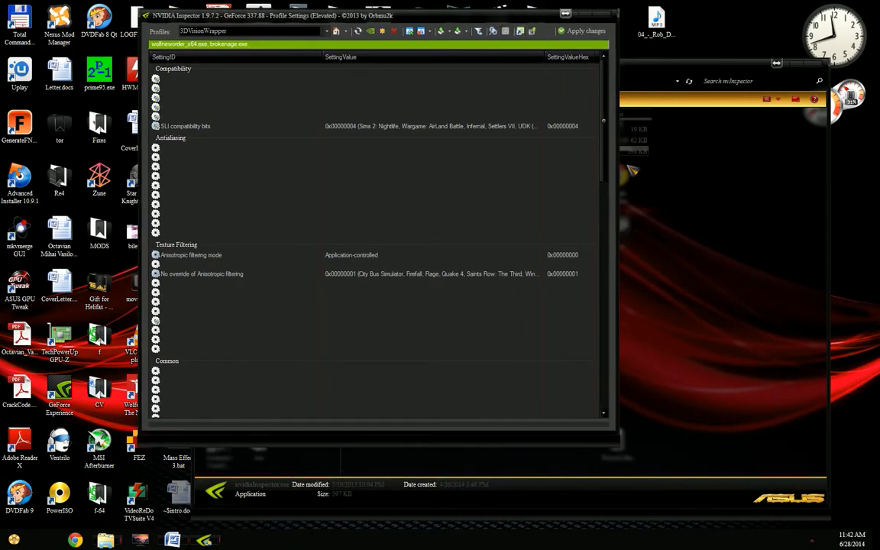
pyautogui.click(458, 31)
pyautogui.click(443, 31)
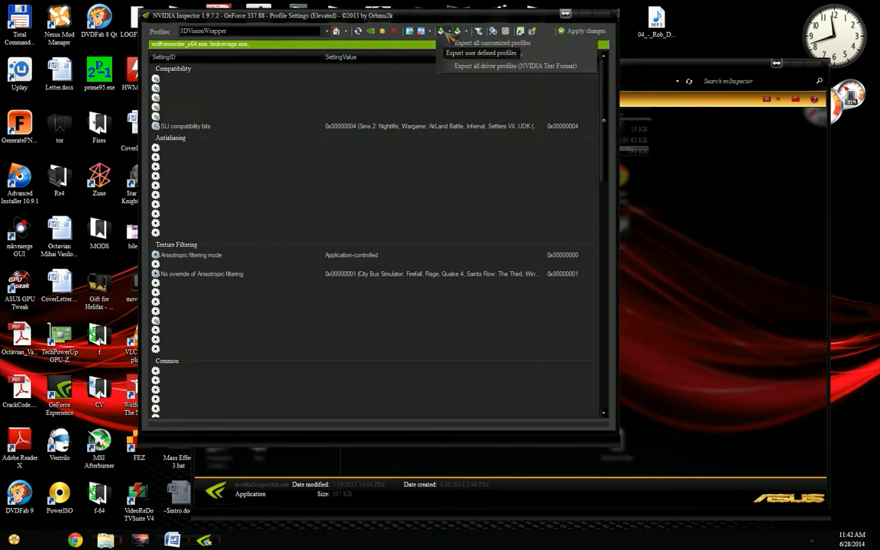
pyautogui.click(488, 54)
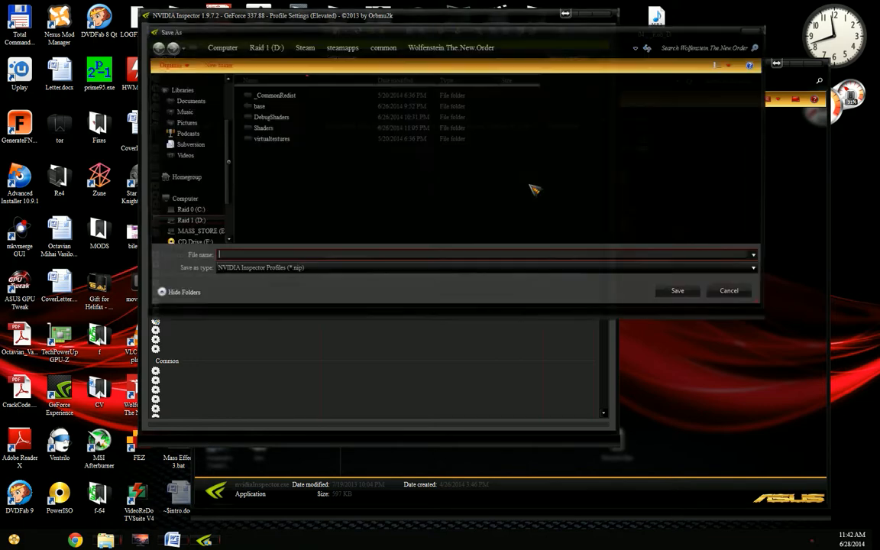
pyautogui.click(229, 48)
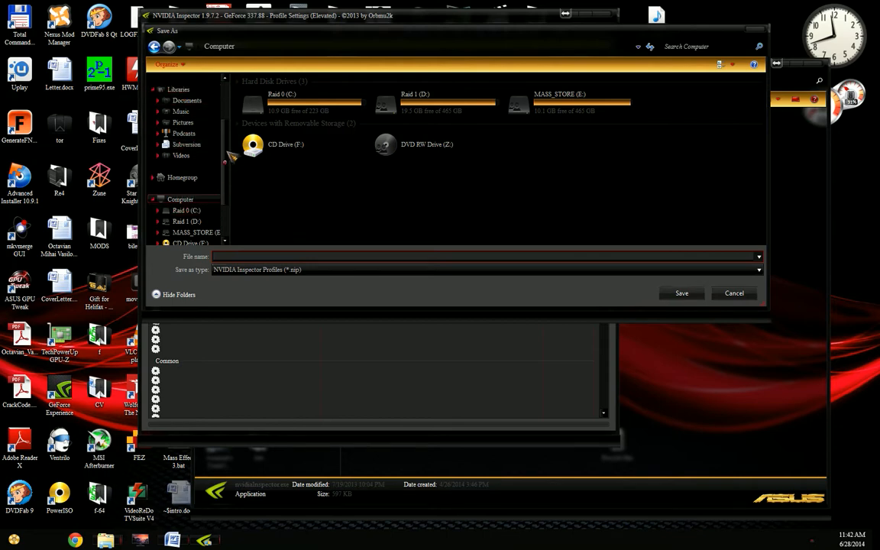
pyautogui.scroll(3, 228, 156)
pyautogui.click(183, 93)
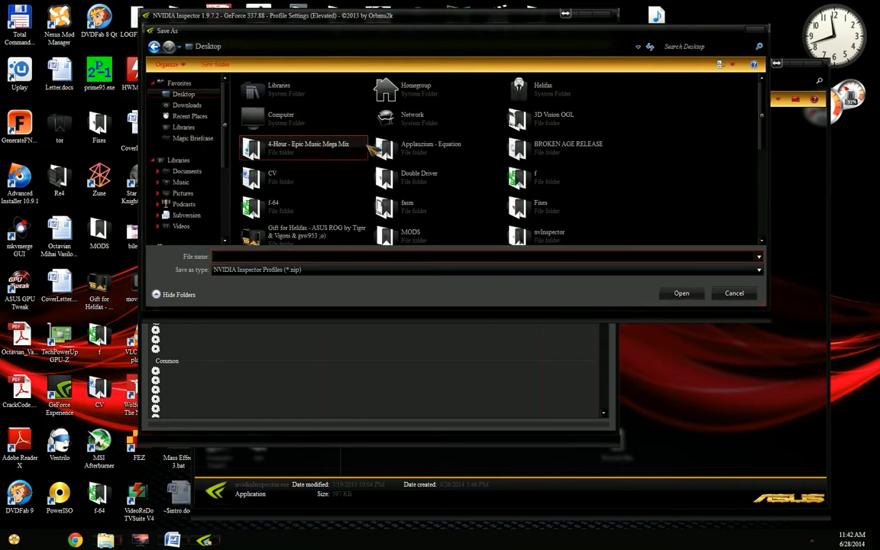
pyautogui.press('Return')
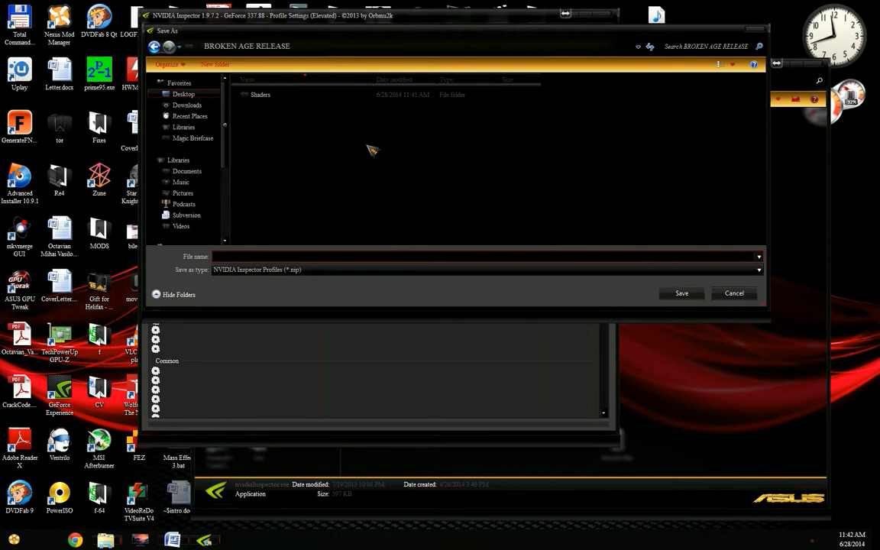
pyautogui.click(368, 257)
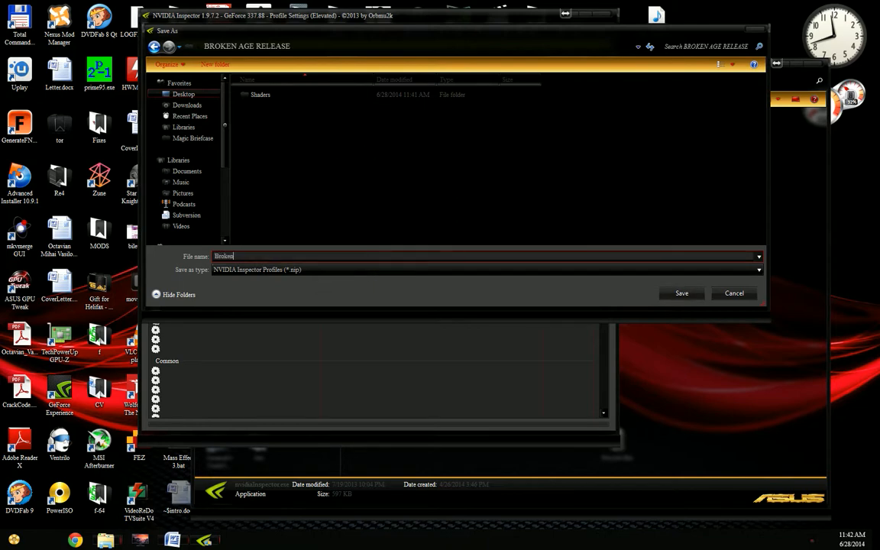
pyautogui.press('Return')
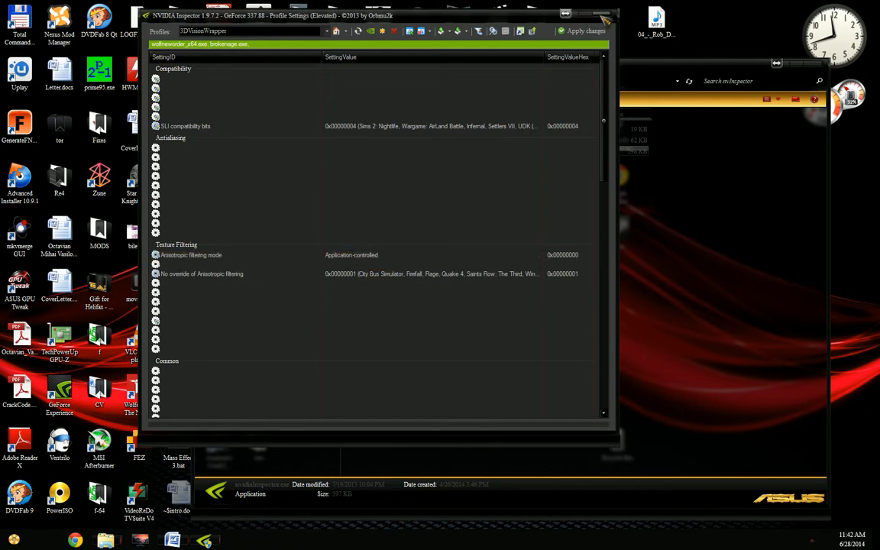
# Step: Close the profile settings and the nvInspector folder, and bring the BROKEN AGE RELEASE folder to the front
pyautogui.click(605, 15)
pyautogui.click(613, 219)
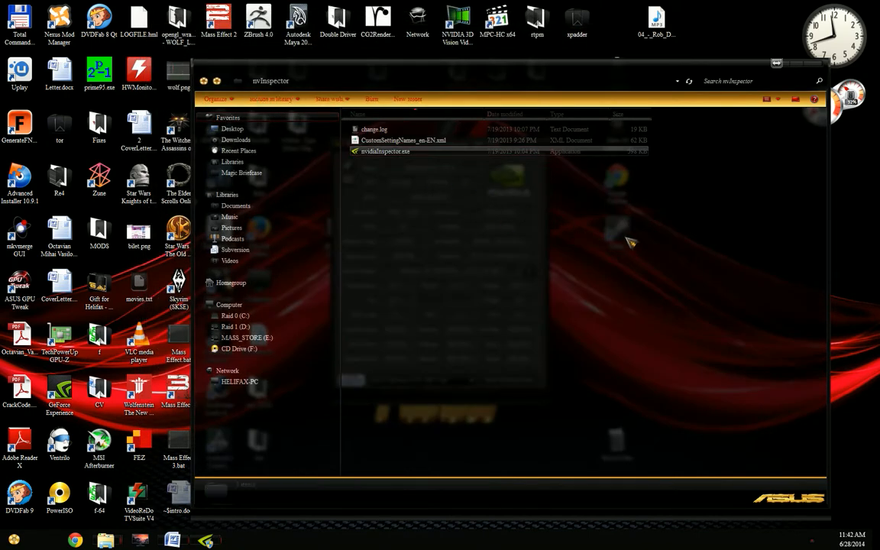
pyautogui.click(813, 64)
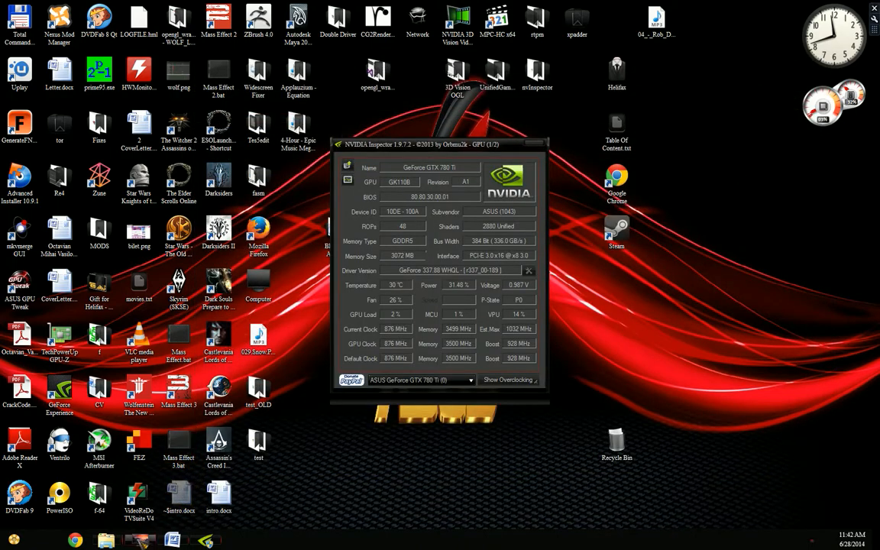
pyautogui.moveTo(106, 540)
pyautogui.click(164, 428)
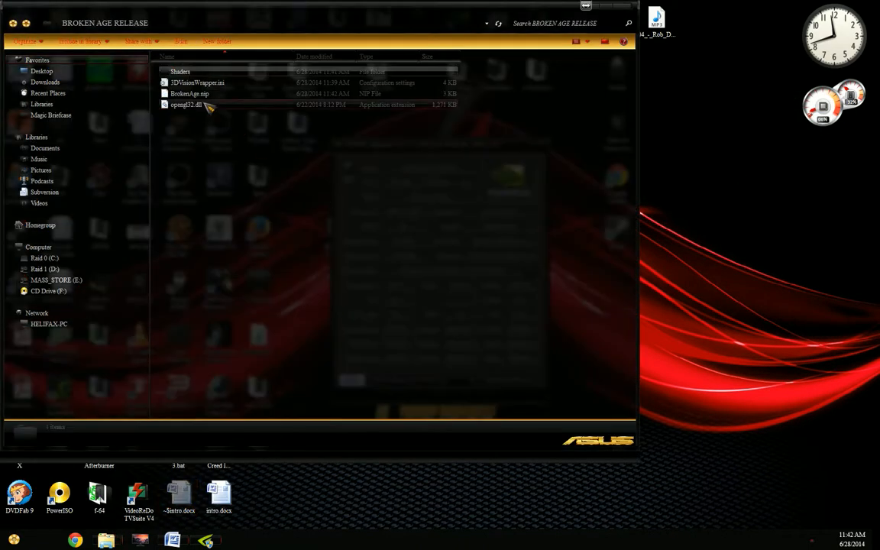
# Step: Open BrokenAge.nip in Notepad++, place its window beside the folder, and look through the exported profile
pyautogui.rightClick(194, 93)
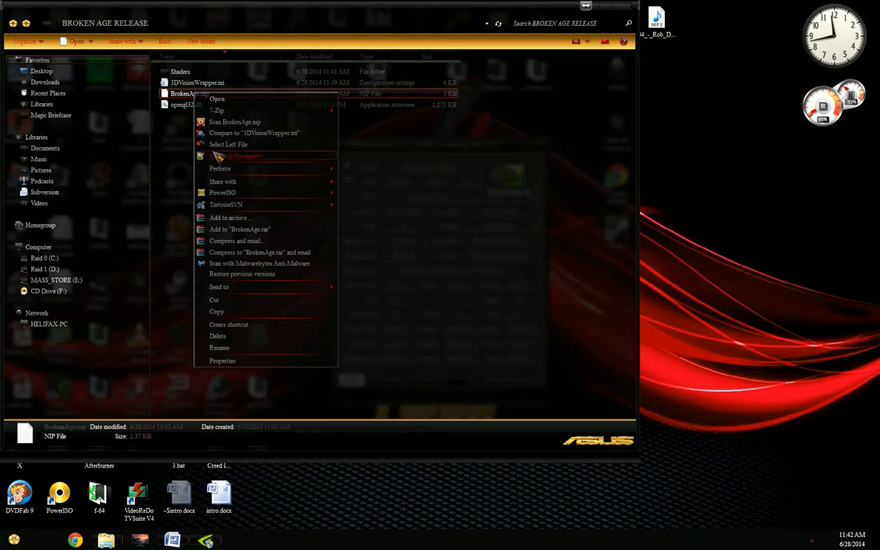
pyautogui.click(216, 156)
pyautogui.moveTo(433, 40); pyautogui.dragTo(695, 32)
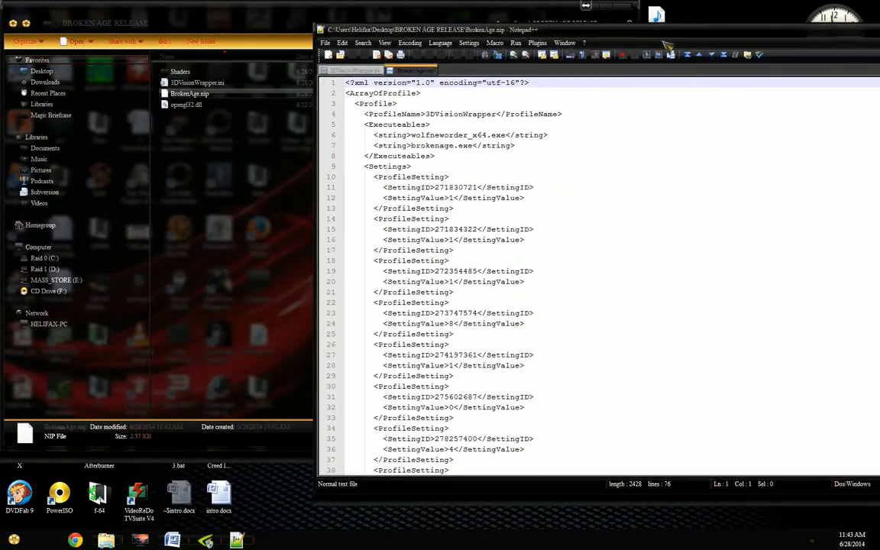
pyautogui.scroll(-9, 655, 217)
pyautogui.scroll(9, 654, 211)
# Step: Change the ProfileName entry in BrokenAge.nip to Broken Age
pyautogui.click(436, 114)
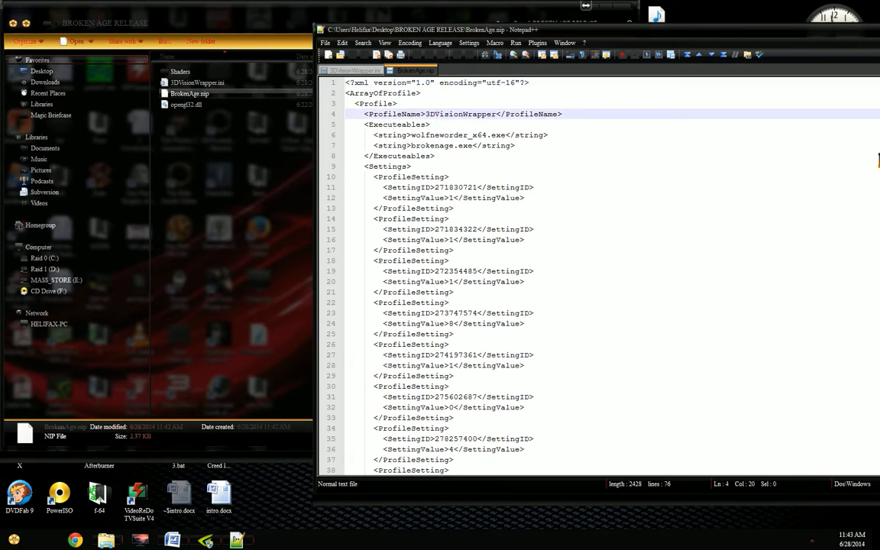
pyautogui.moveTo(425, 113); pyautogui.dragTo(499, 114)
pyautogui.write('Broken ')
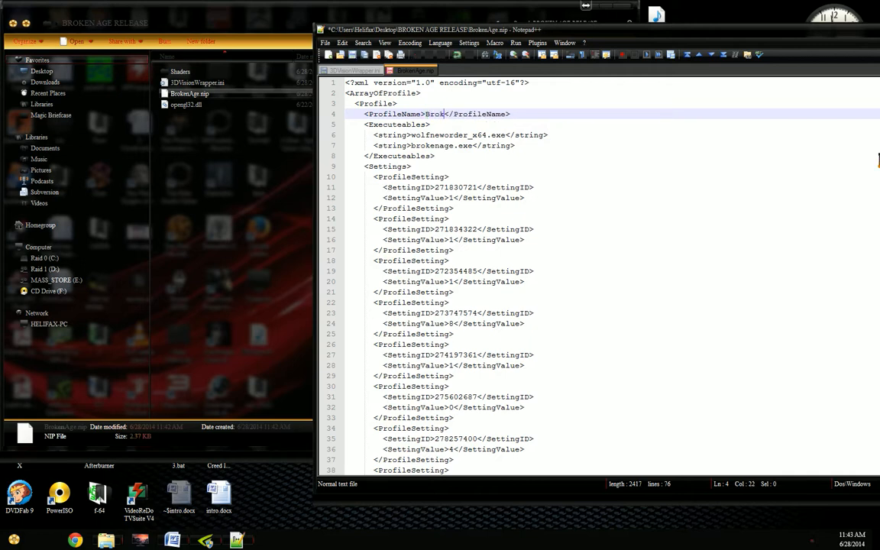
pyautogui.write('Age')
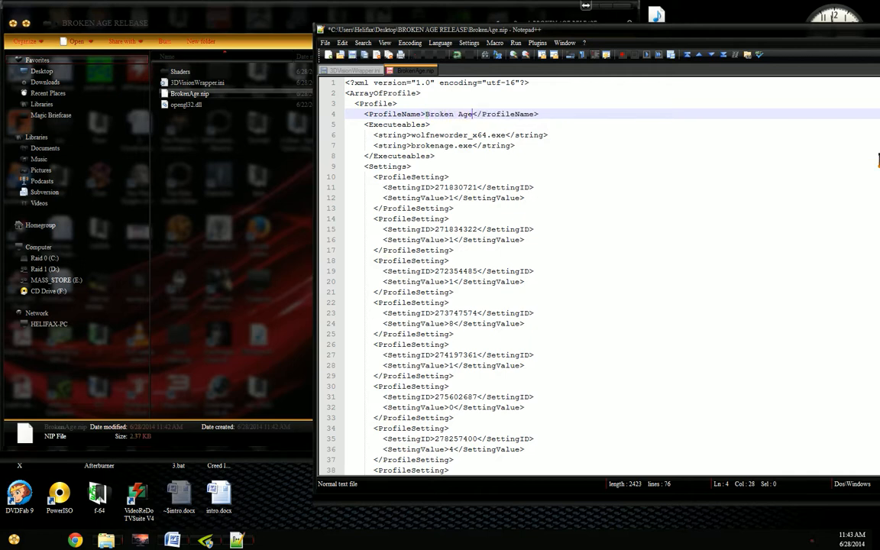
# Step: Delete the wolfneworder_x64.exe line from the Executeables list, check the remaining settings, and save BrokenAge.nip
pyautogui.press('Down')
pyautogui.press('Down')
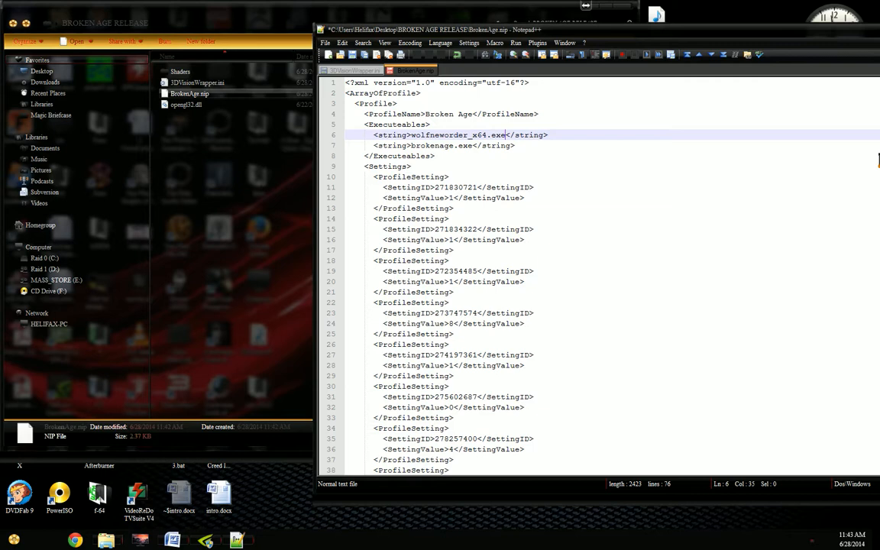
pyautogui.press('End')
pyautogui.hotkey('shift', 'Home')
pyautogui.press('BackSpace')
pyautogui.press('BackSpace')
pyautogui.press('BackSpace')
pyautogui.press('BackSpace')
pyautogui.press('BackSpace')
pyautogui.press('BackSpace')
pyautogui.press('BackSpace')
pyautogui.press('BackSpace')
pyautogui.press('Down')
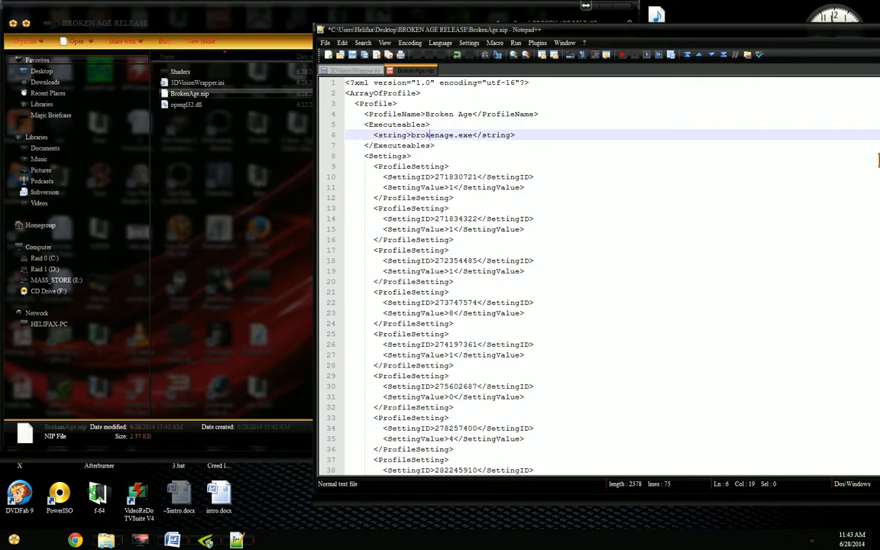
pyautogui.scroll(-12, 643, 229)
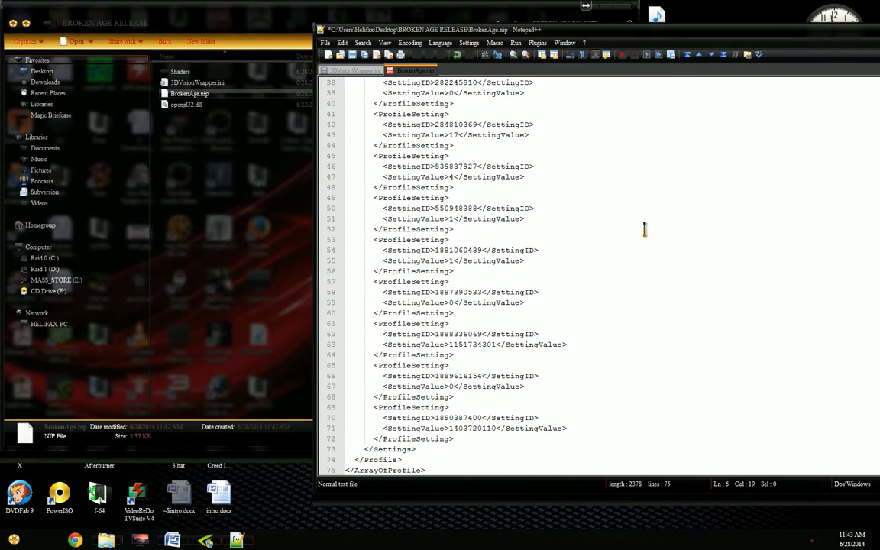
pyautogui.scroll(12, 644, 229)
pyautogui.hotkey('ctrl', 's')
# Step: Switch to NVIDIA Inspector, open the driver profile settings, and load the 3DVisionWrapper profile
pyautogui.click(206, 540)
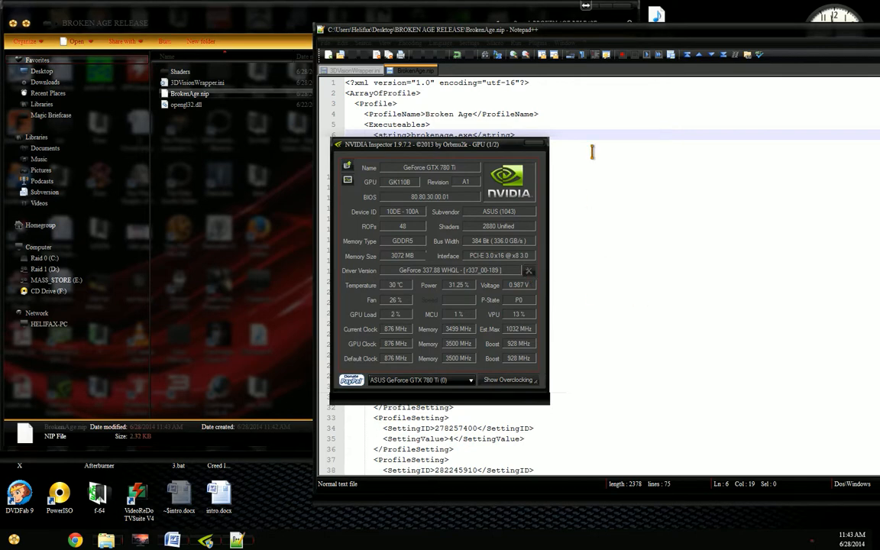
pyautogui.click(529, 270)
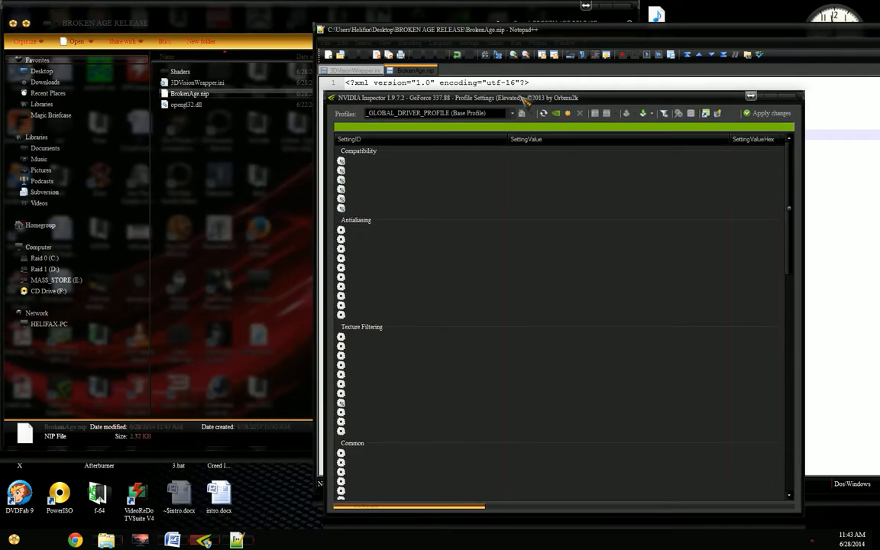
pyautogui.write('3dvis')
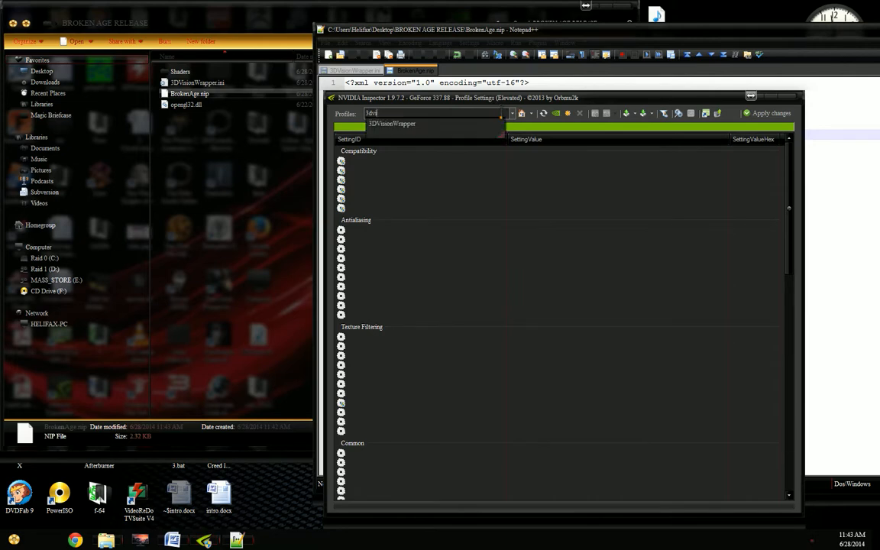
pyautogui.press('Return')
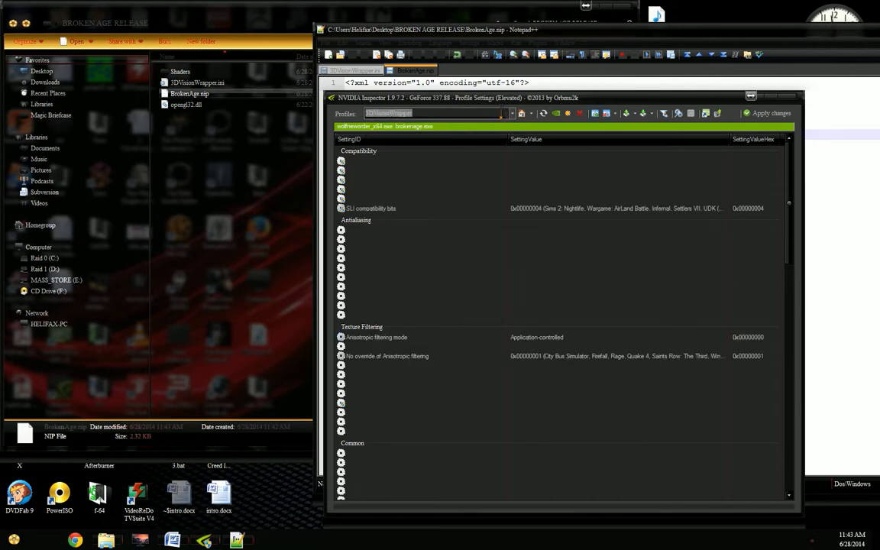
# Step: Delete the 3DVisionWrapper profile from the driver and confirm the deletion
pyautogui.click(606, 115)
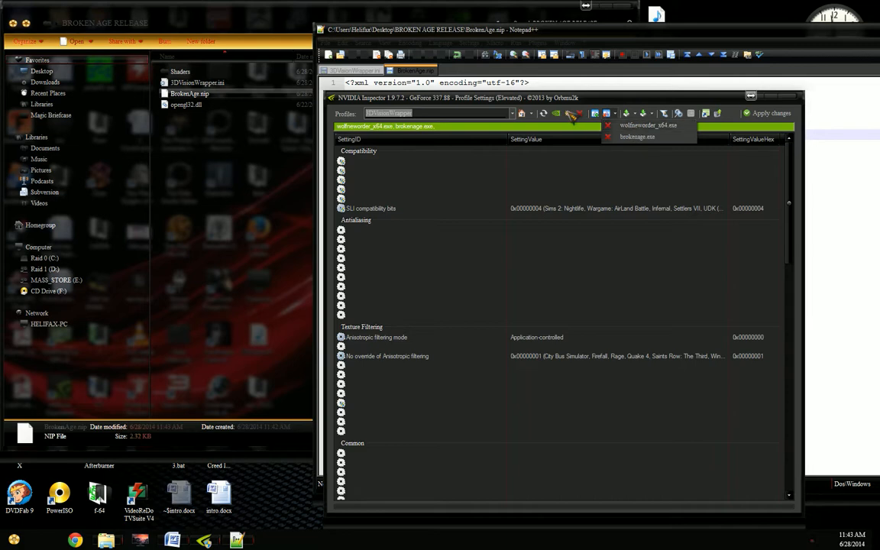
pyautogui.click(578, 114)
pyautogui.click(580, 114)
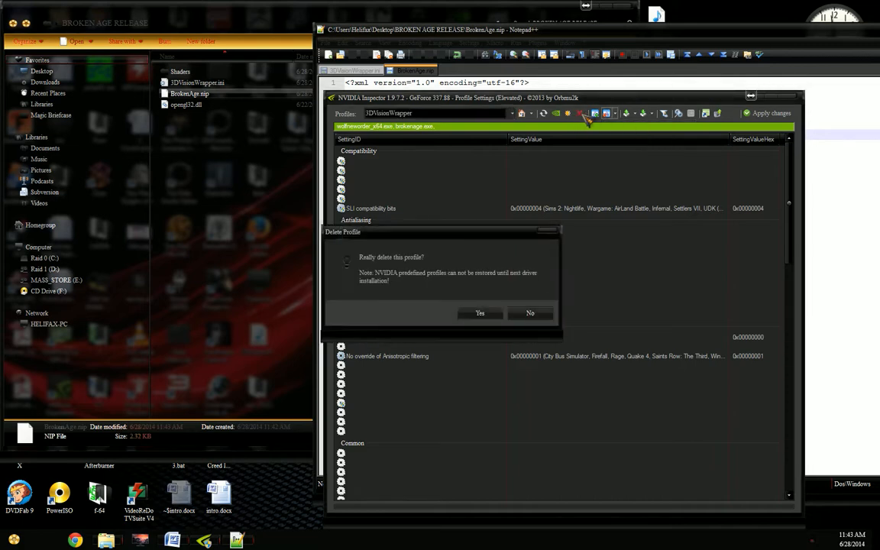
pyautogui.click(478, 313)
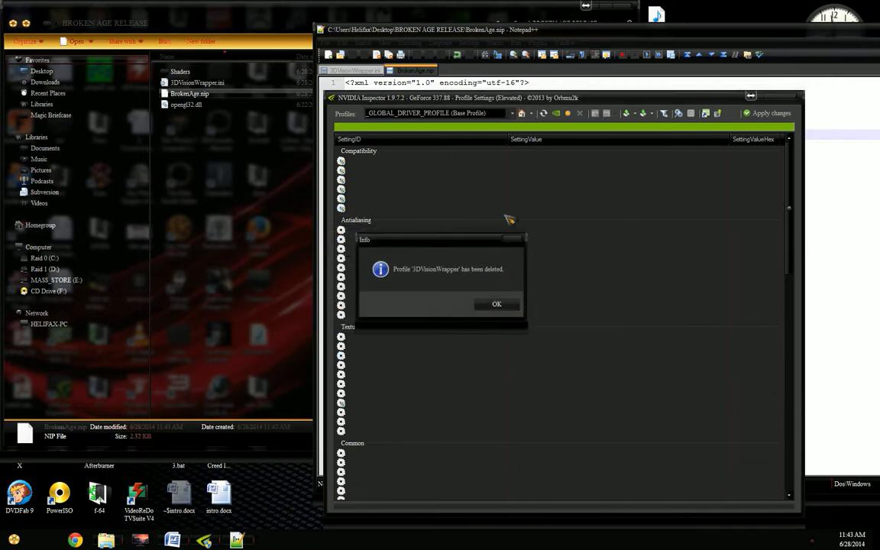
pyautogui.click(497, 305)
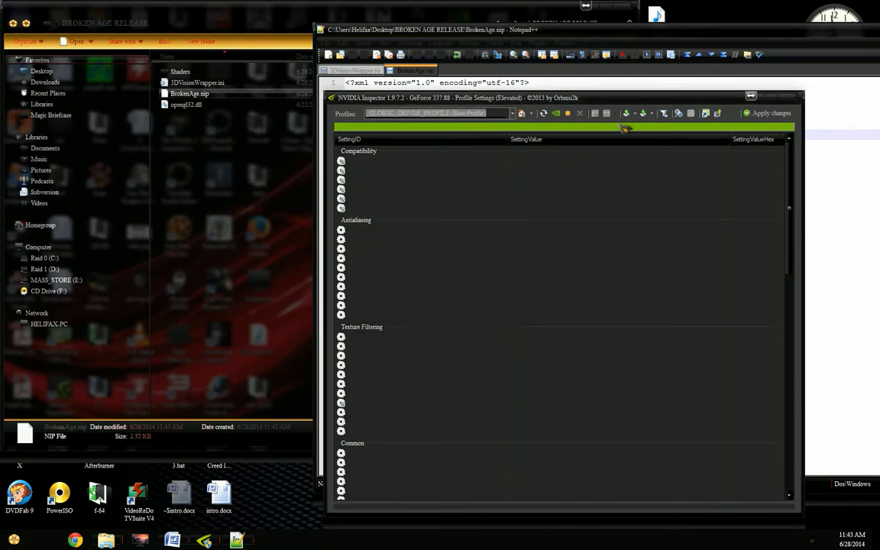
# Step: Import BrokenAge.nip from the BROKEN AGE RELEASE folder as a driver profile
pyautogui.click(632, 114)
pyautogui.click(643, 115)
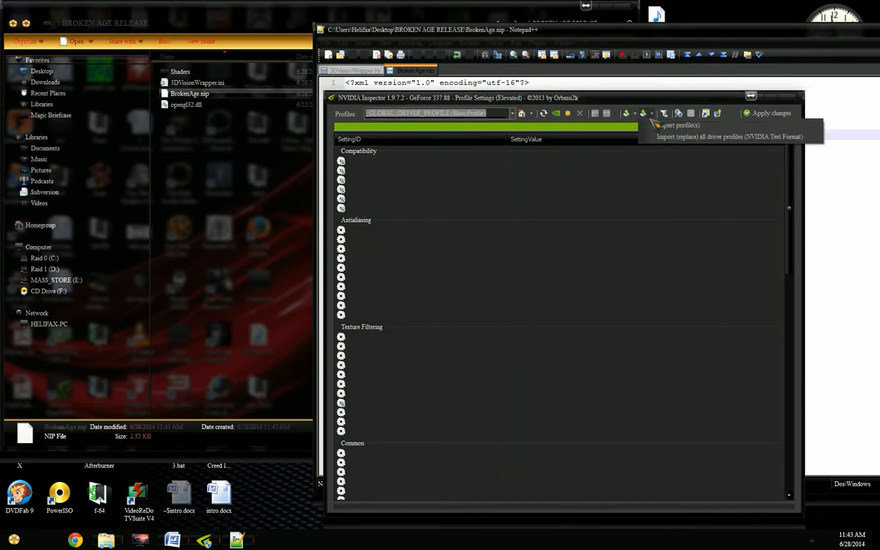
pyautogui.click(655, 126)
pyautogui.click(364, 189)
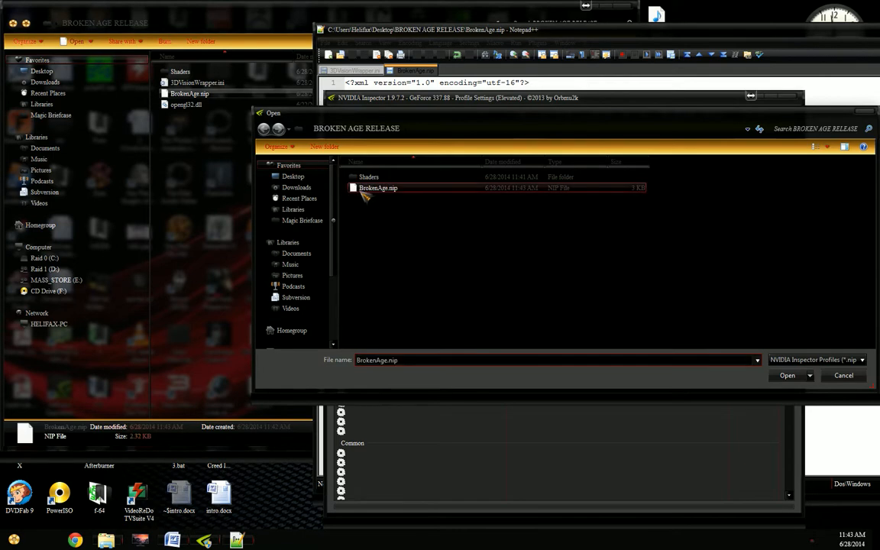
pyautogui.click(794, 376)
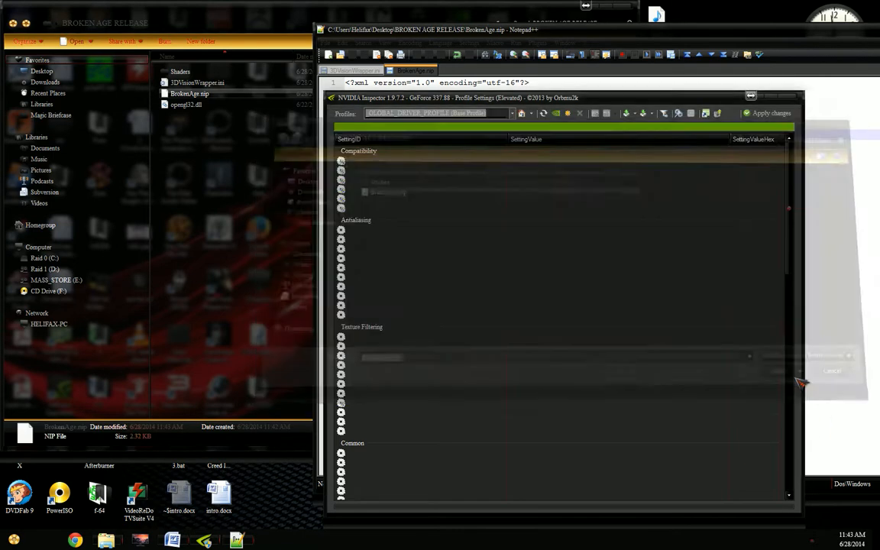
pyautogui.click(481, 304)
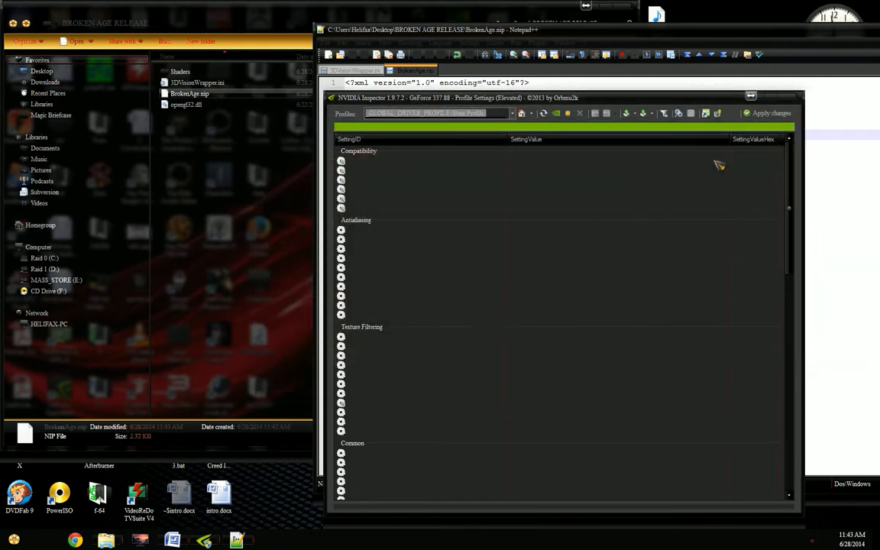
# Step: Close both NVIDIA Inspector windows and return to the BROKEN AGE RELEASE folder
pyautogui.click(790, 98)
pyautogui.click(544, 144)
pyautogui.click(250, 210)
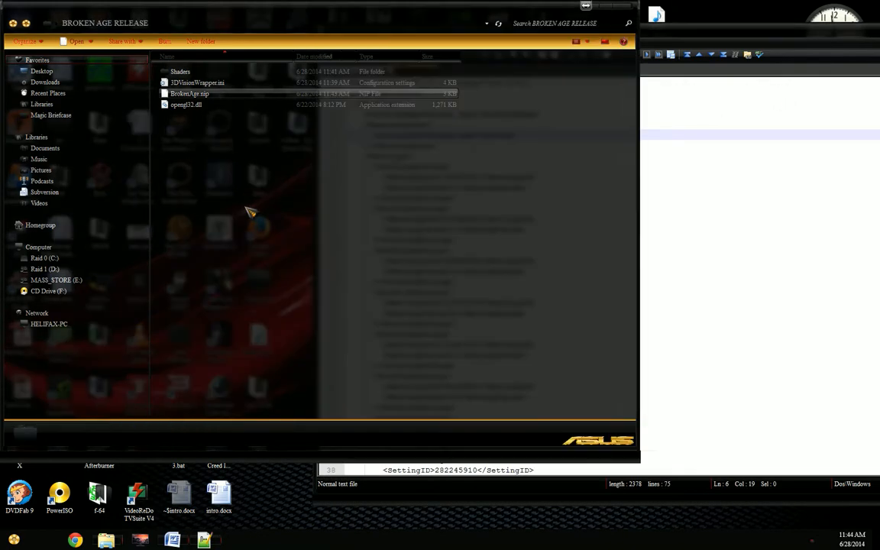
# Step: Switch to the Broken Age game folder, run BrokenAge.exe to check the stereo 3D at its title menu, and close the game
pyautogui.hotkey('alt', 'Tab')
pyautogui.hotkey('alt', 'Tab')
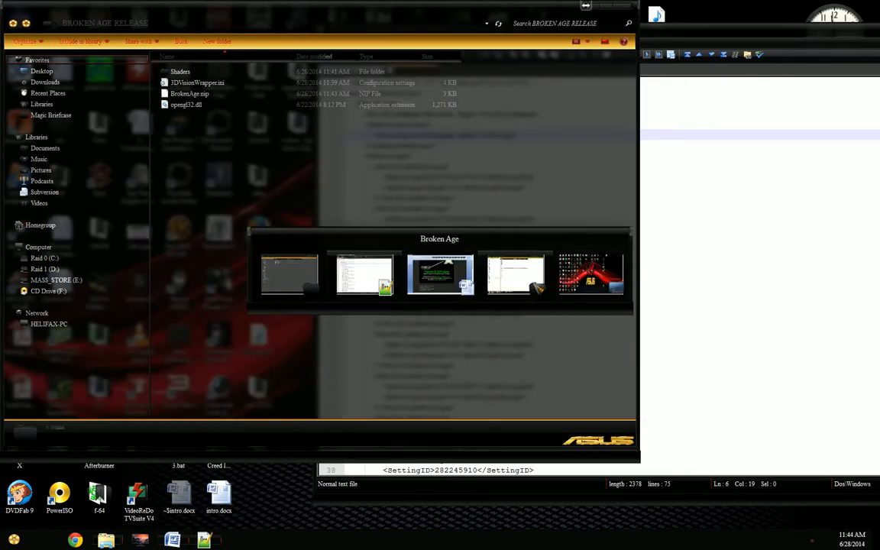
pyautogui.click(539, 271)
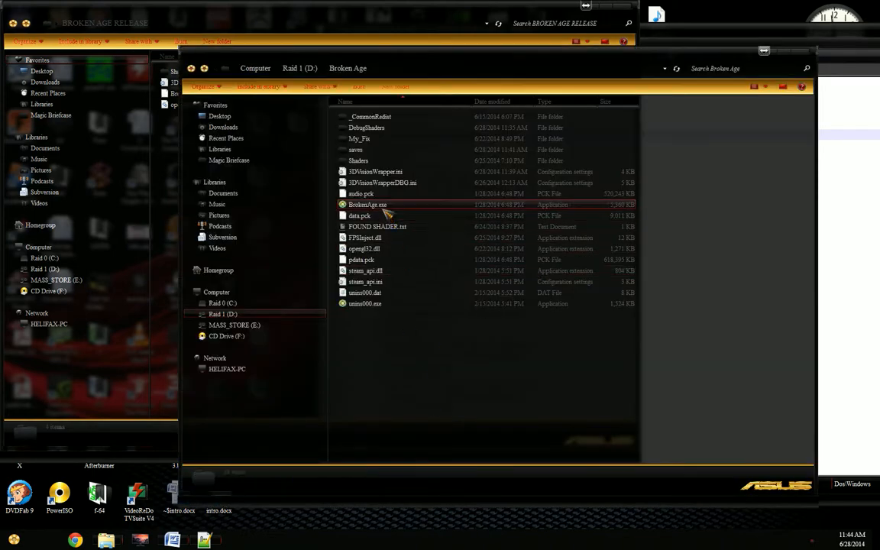
pyautogui.doubleClick(386, 204)
pyautogui.click(520, 391)
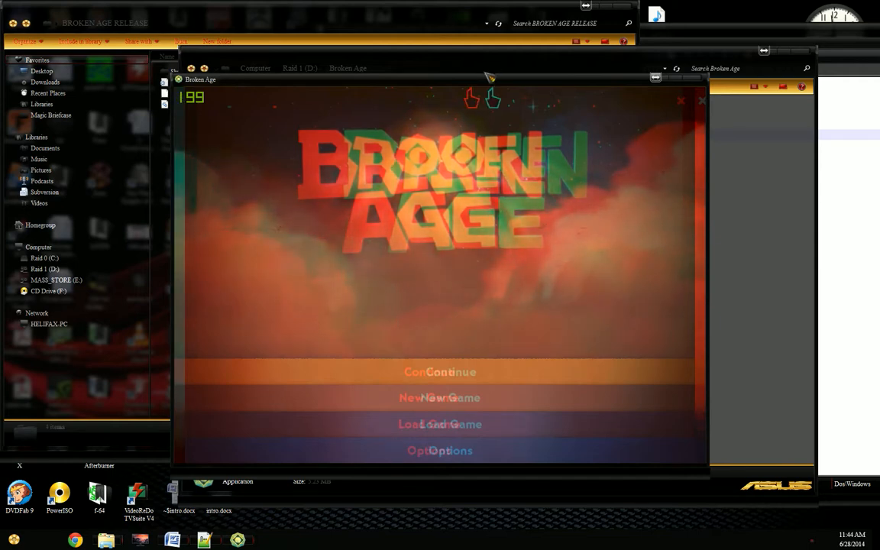
pyautogui.click(693, 79)
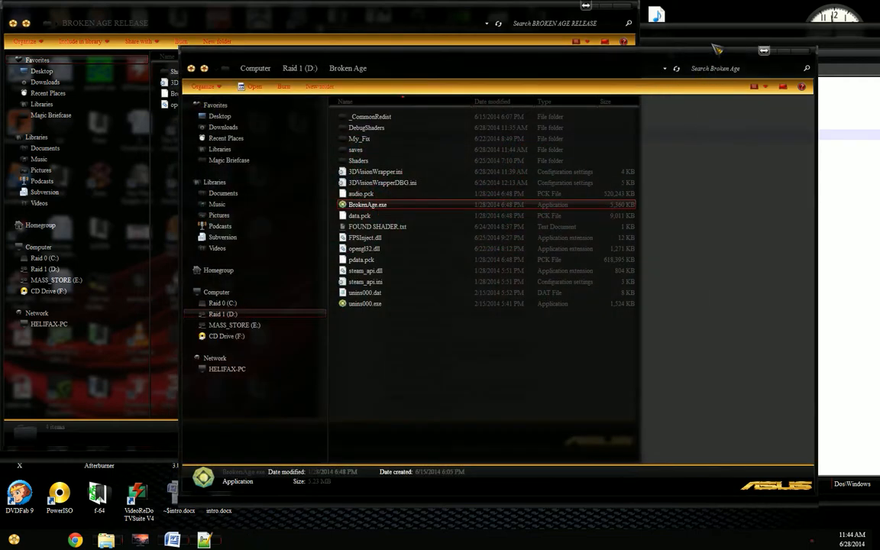
# Step: Clear the open windows from the desktop, launch nvidiaInspector.exe from the nvInspector folder, and open the driver profile settings
pyautogui.click(779, 52)
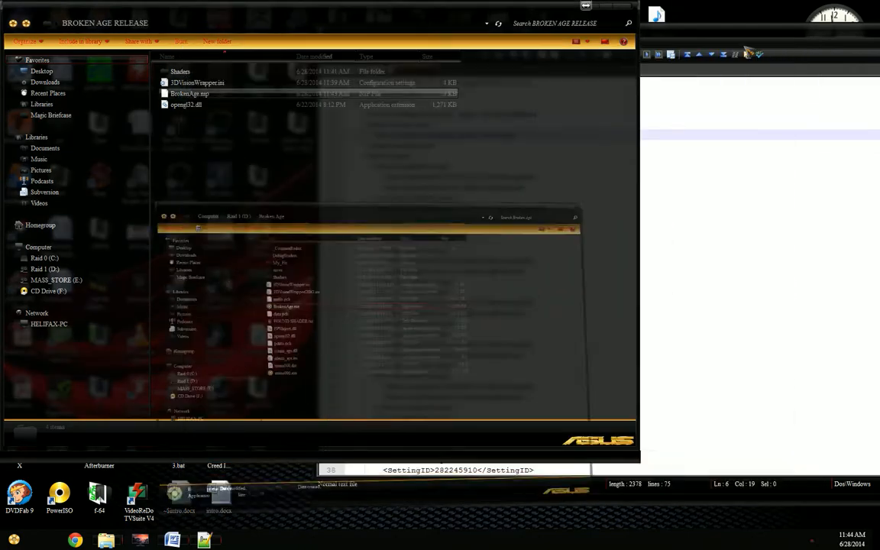
pyautogui.click(602, 6)
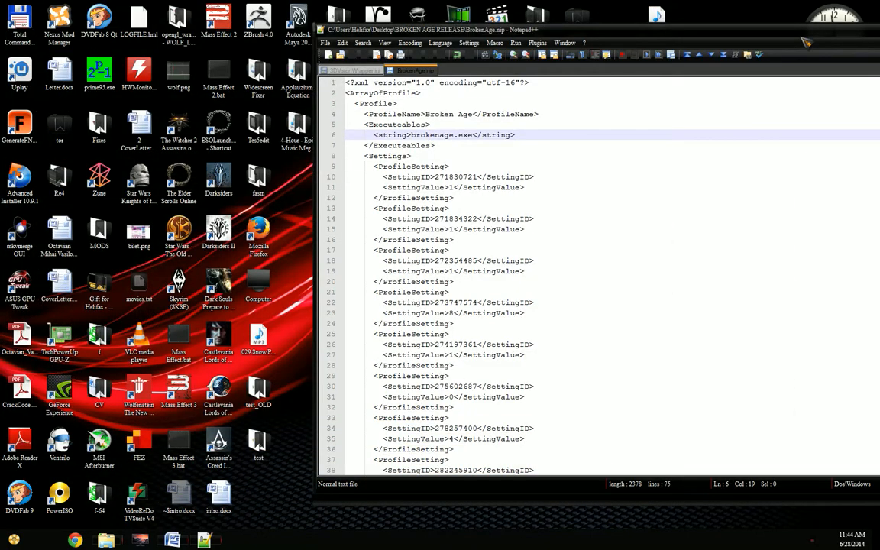
pyautogui.moveTo(752, 31); pyautogui.dragTo(487, 53)
pyautogui.click(664, 52)
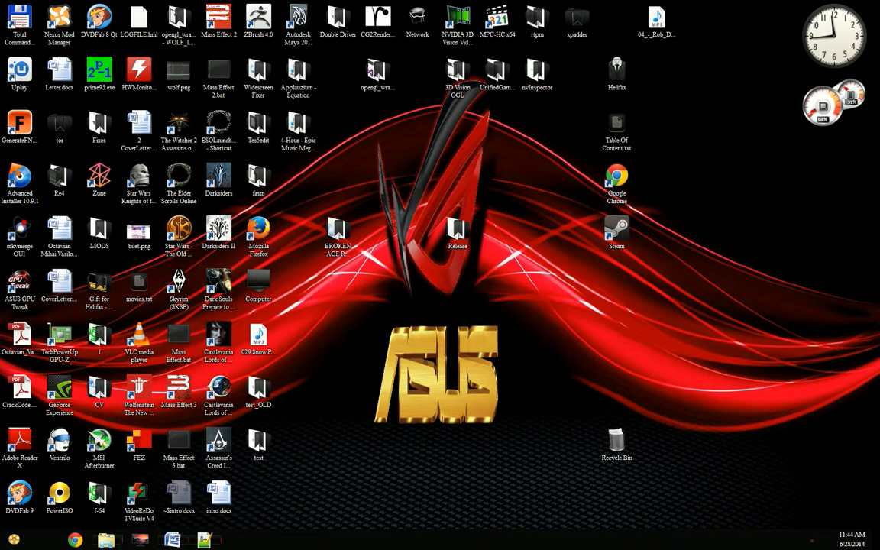
pyautogui.moveTo(106, 539)
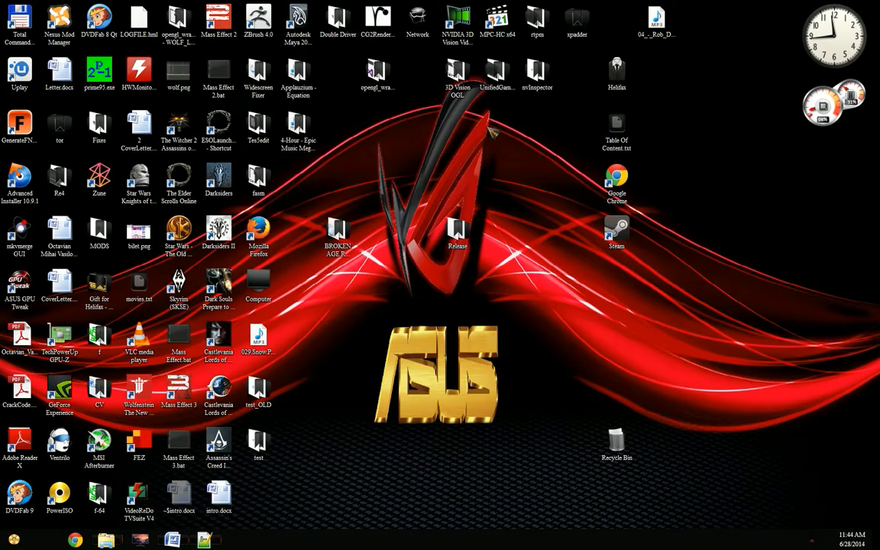
pyautogui.doubleClick(537, 70)
pyautogui.doubleClick(418, 164)
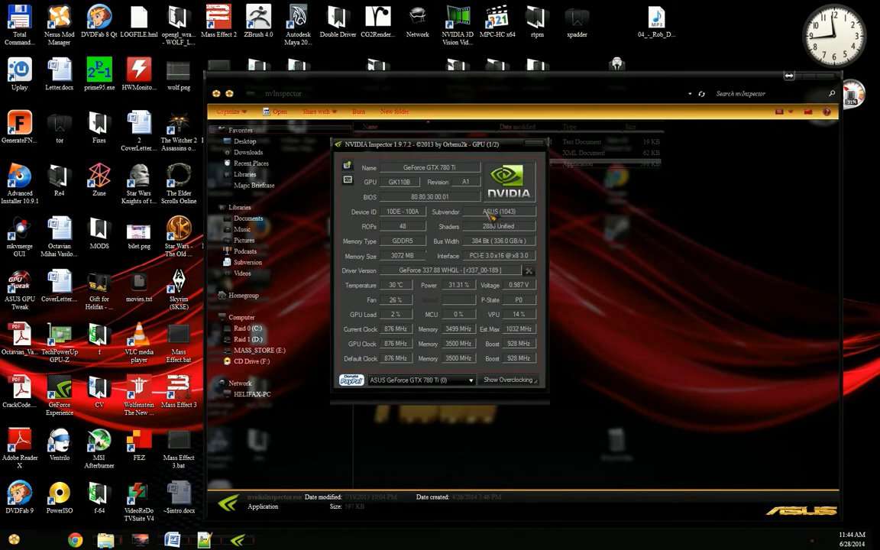
pyautogui.click(528, 270)
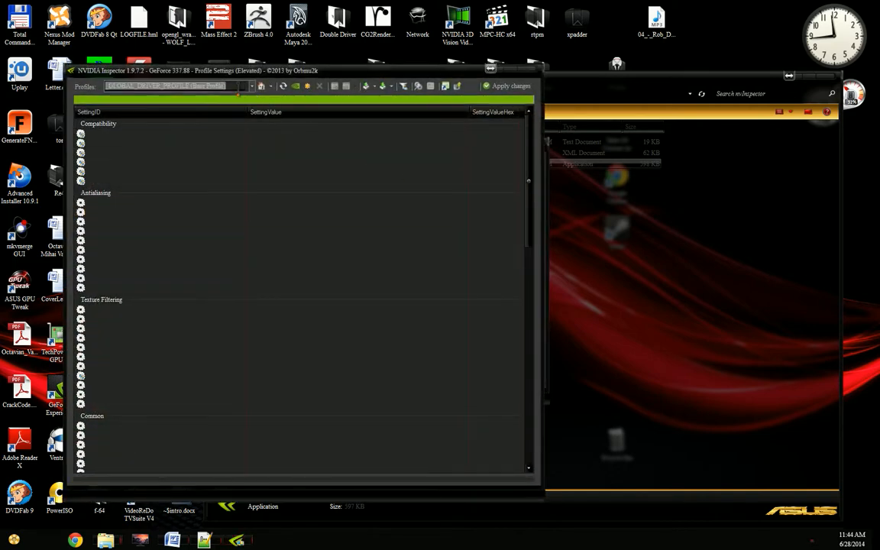
# Step: Search the driver profiles for Elder Scrolls V: Skyrim and load that profile
pyautogui.write('Skyri')
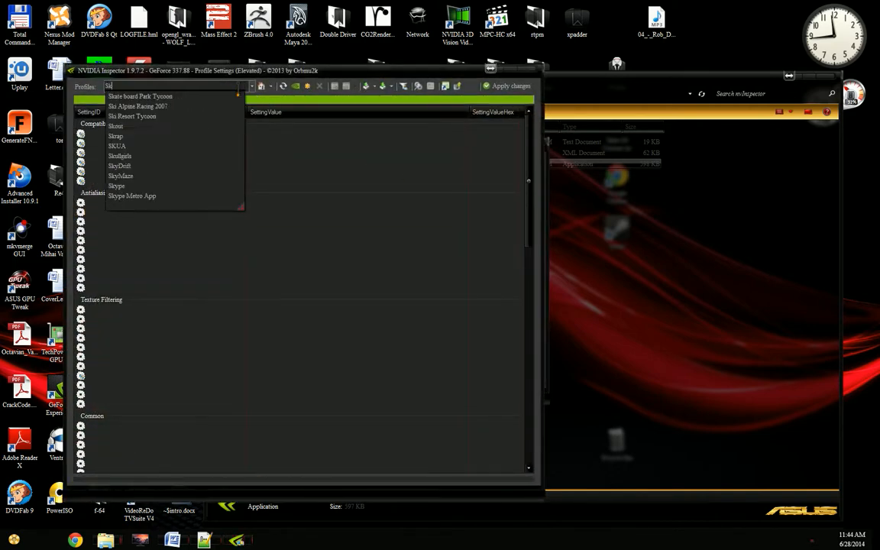
pyautogui.press('BackSpace')
pyautogui.press('BackSpace')
pyautogui.press('BackSpace')
pyautogui.press('BackSpace')
pyautogui.press('BackSpace')
pyautogui.write('The El')
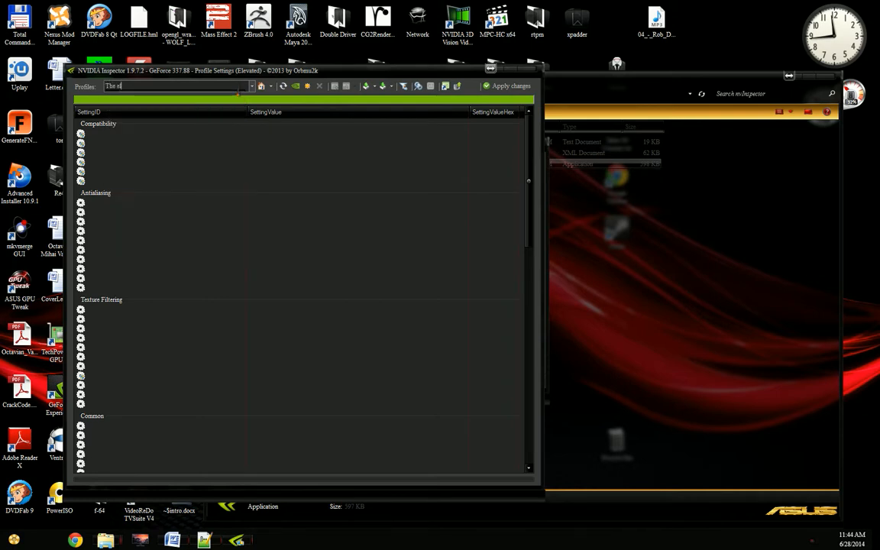
pyautogui.press('BackSpace')
pyautogui.press('BackSpace')
pyautogui.press('BackSpace')
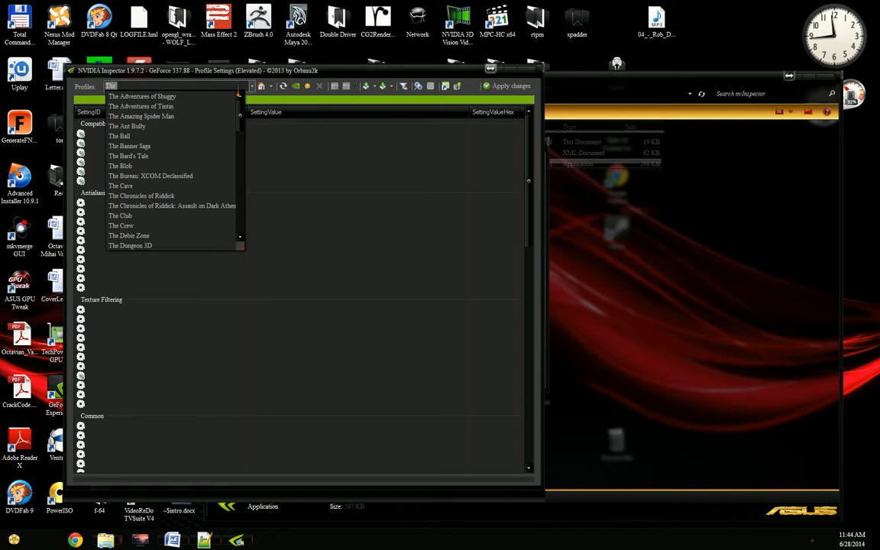
pyautogui.press('BackSpace')
pyautogui.write('Eld')
pyautogui.press('Down')
pyautogui.press('Down')
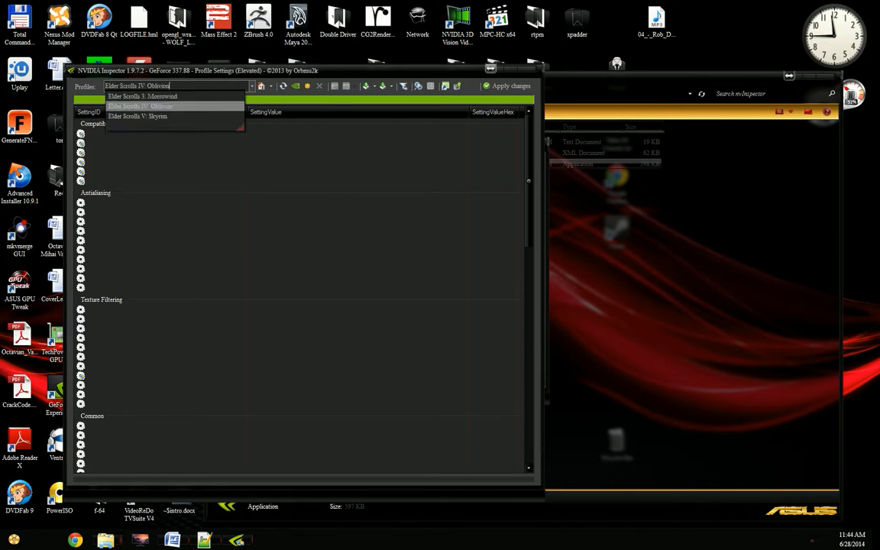
pyautogui.press('Down')
pyautogui.press('Return')
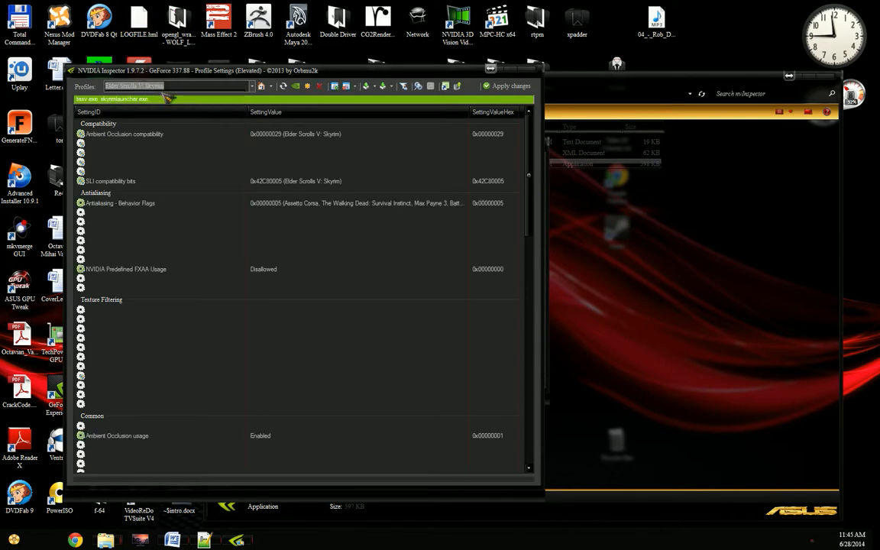
# Step: Switch to the BROKEN AGE RELEASE folder, open BrokenAge.nip in Notepad++, and place its window beside the profile settings
pyautogui.click(625, 216)
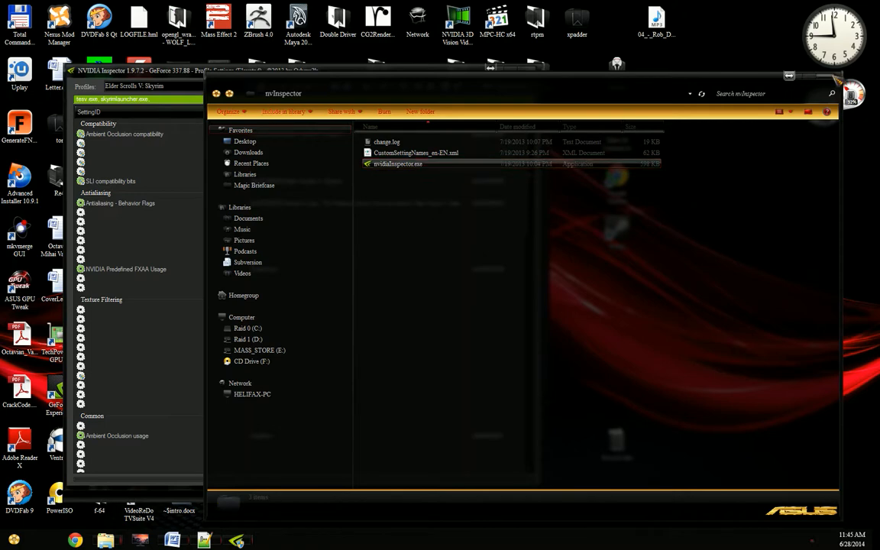
pyautogui.hotkey('alt', 'Tab')
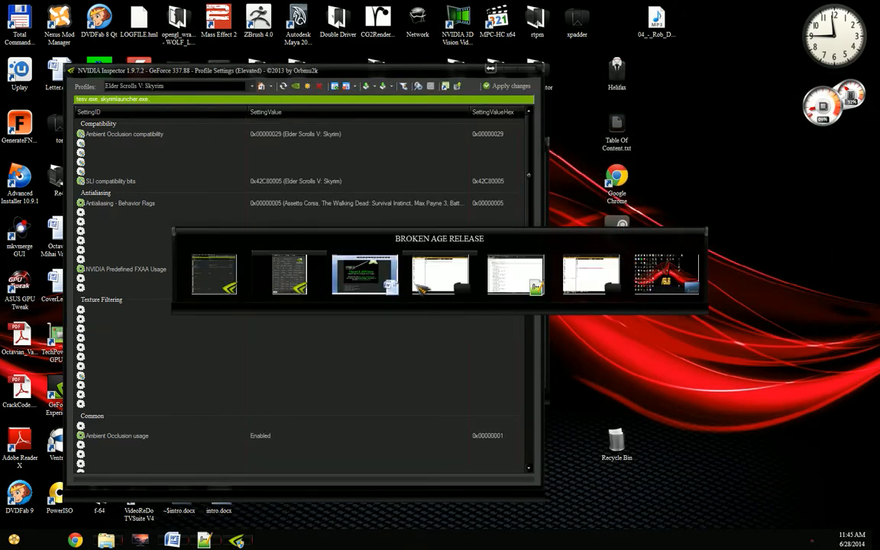
pyautogui.click(417, 285)
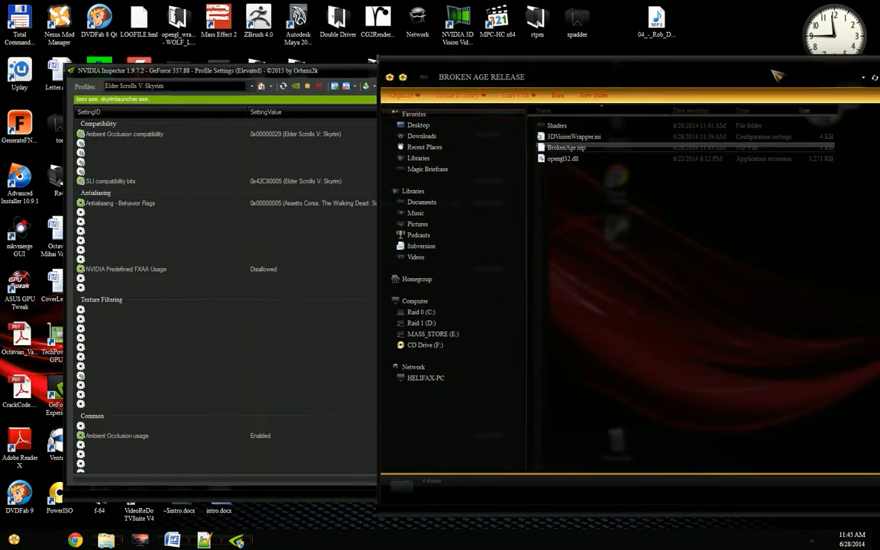
pyautogui.rightClick(609, 154)
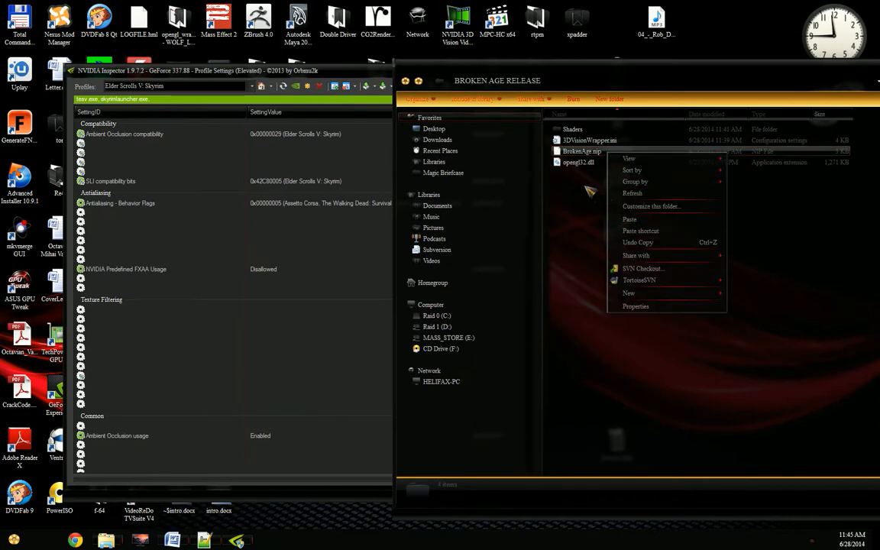
pyautogui.click(569, 152)
pyautogui.rightClick(566, 152)
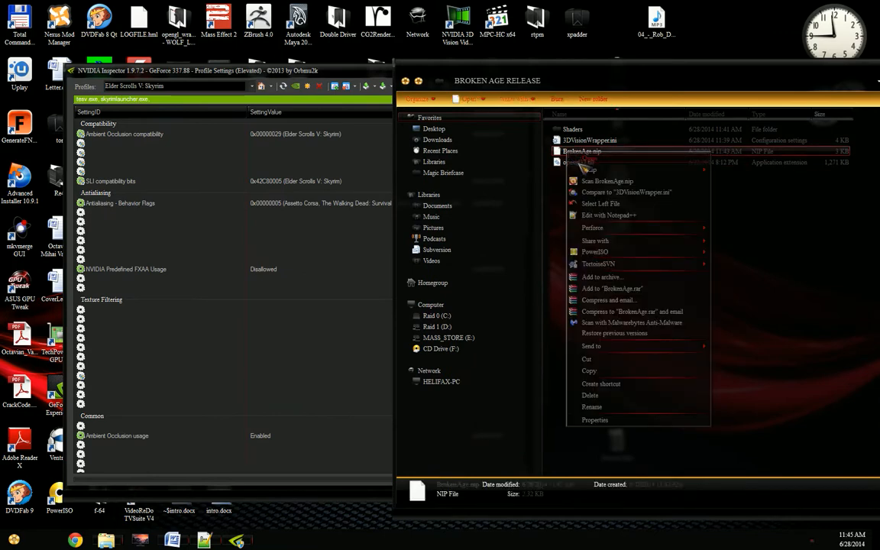
pyautogui.click(609, 216)
pyautogui.moveTo(343, 54); pyautogui.dragTo(612, 63)
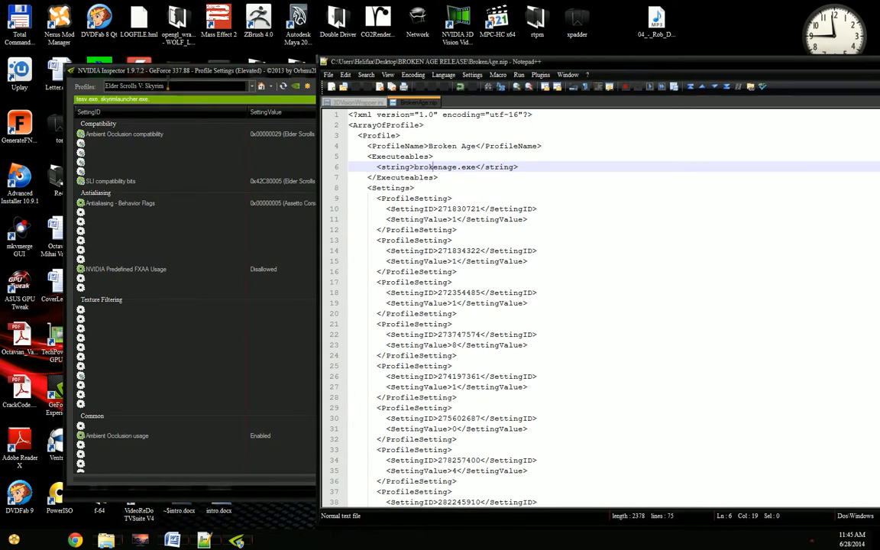
# Step: Copy the profile name Elder Scrolls V: Skyrim over the ProfileName value in BrokenAge.nip, and undo the replacement
pyautogui.click(175, 86)
pyautogui.hotkey('ctrl', 'a')
pyautogui.hotkey('ctrl', 'c')
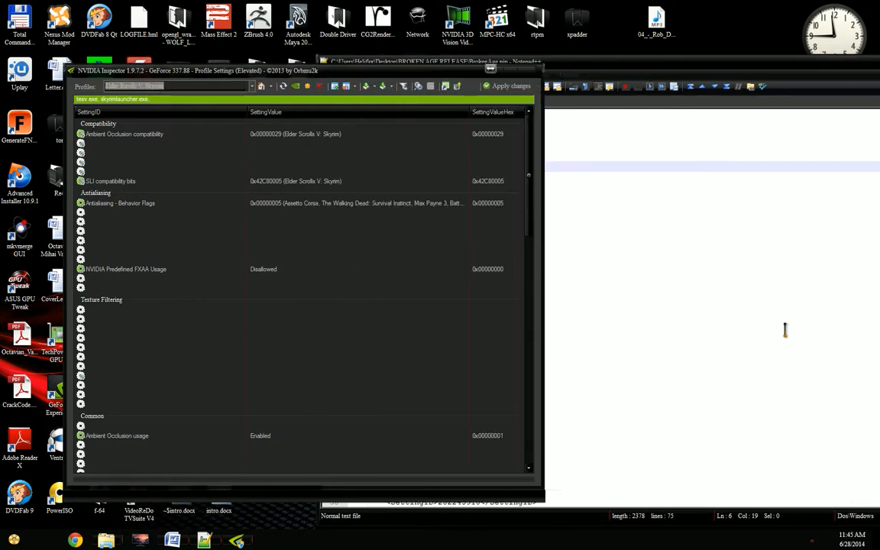
pyautogui.click(753, 326)
pyautogui.click(502, 199)
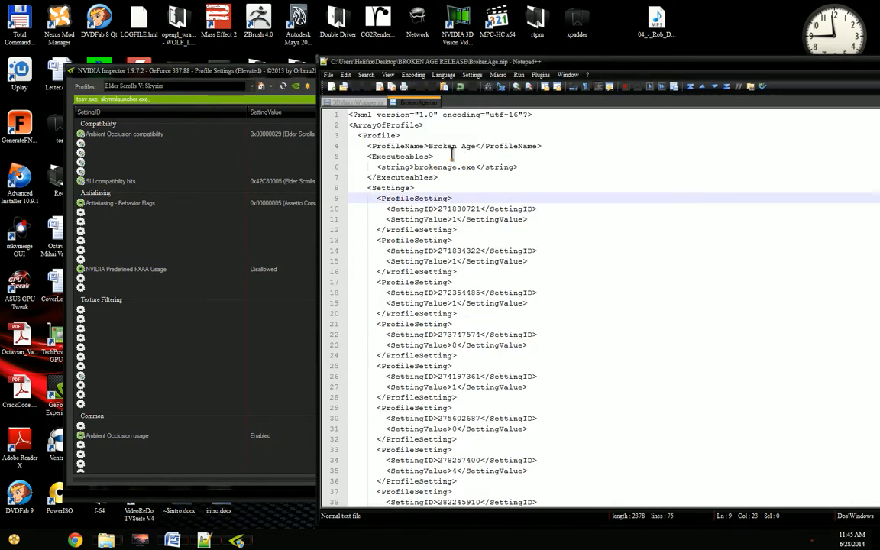
pyautogui.doubleClick(430, 146)
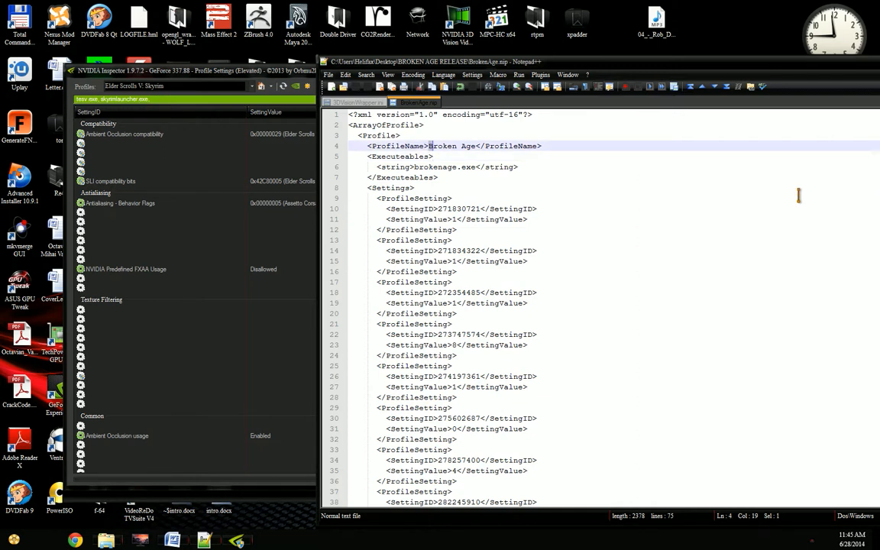
pyautogui.hotkey('shift', 'Right')
pyautogui.hotkey('shift', 'Right')
pyautogui.hotkey('shift', 'Right')
pyautogui.hotkey('shift', 'Right')
pyautogui.hotkey('ctrl', 'v')
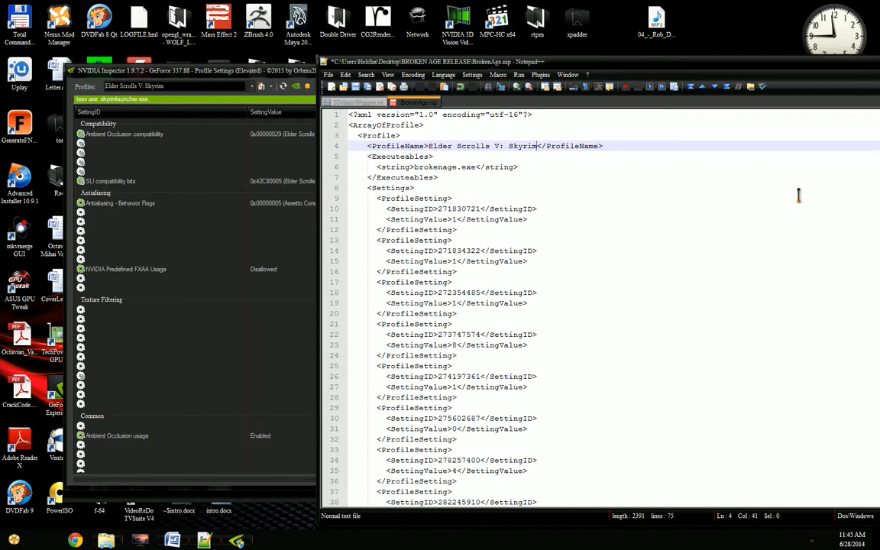
pyautogui.hotkey('ctrl', 'z')
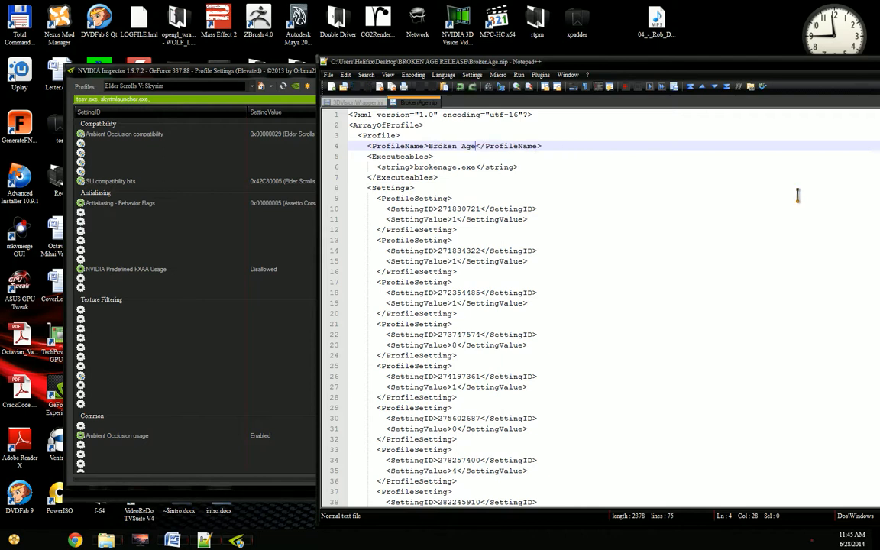
# Step: Return to the NVIDIA Inspector profile settings and load the Broken Age profile
pyautogui.click(267, 67)
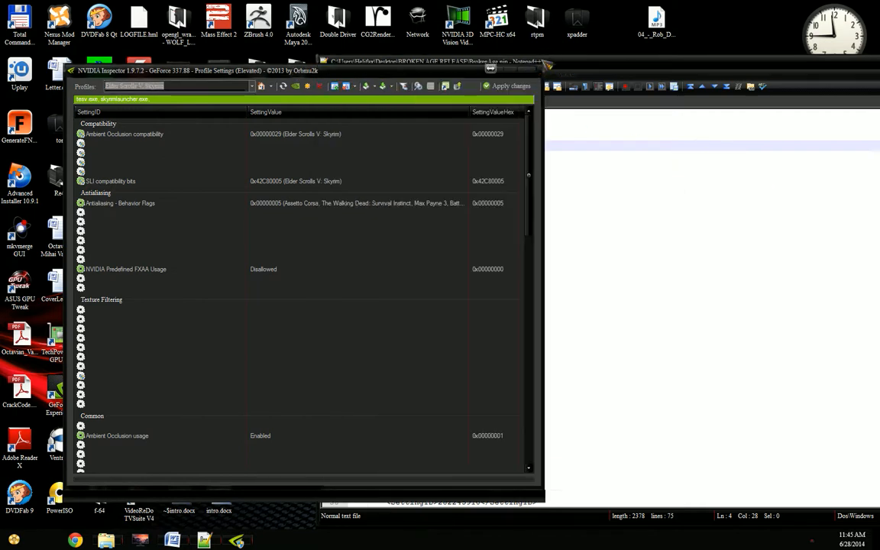
pyautogui.moveTo(679, 66); pyautogui.dragTo(744, 76)
pyautogui.click(306, 70)
pyautogui.click(218, 86)
pyautogui.write('broke')
pyautogui.press('Down')
pyautogui.press('Return')
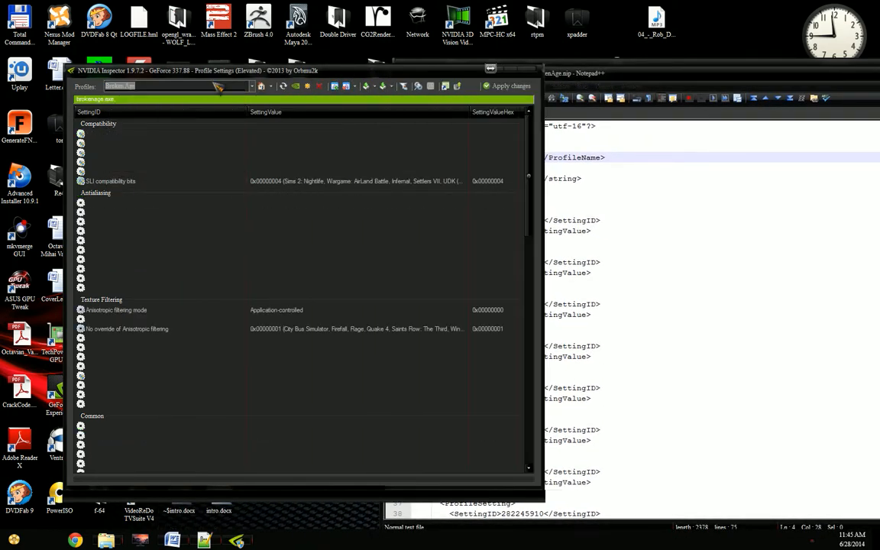
# Step: Delete the Broken Age profile from the driver and confirm the deletion
pyautogui.click(319, 86)
pyautogui.click(468, 310)
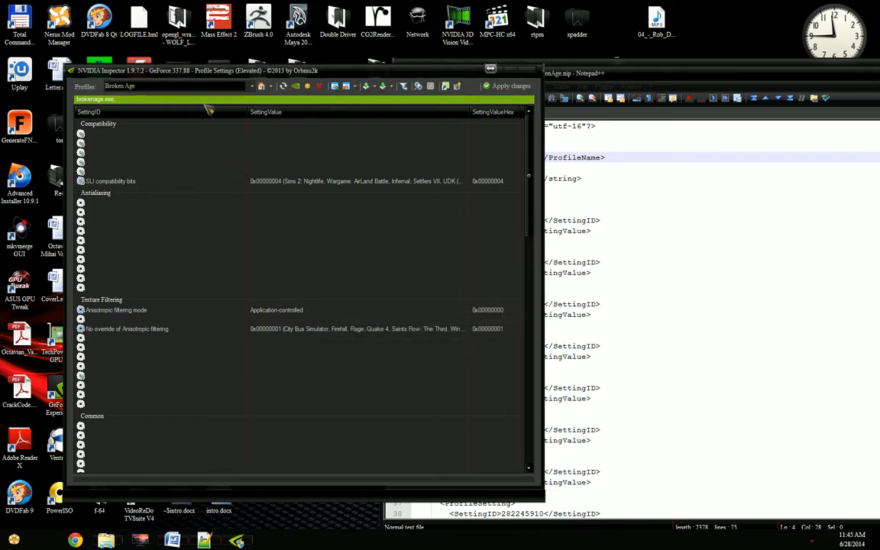
pyautogui.click(481, 304)
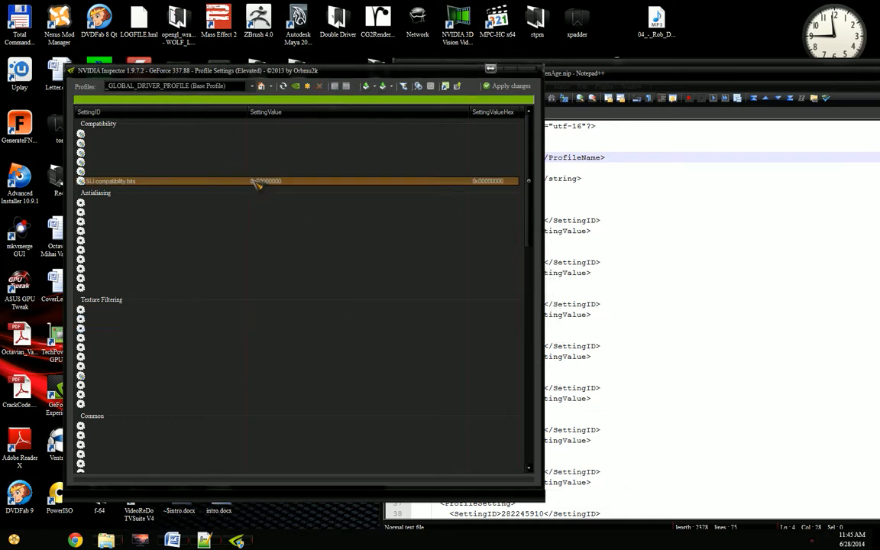
# Step: Load the 3D Armada profile and add BrokenAge.exe from the Broken Age folder on Raid 1 (D:) to it
pyautogui.click(252, 85)
pyautogui.click(185, 108)
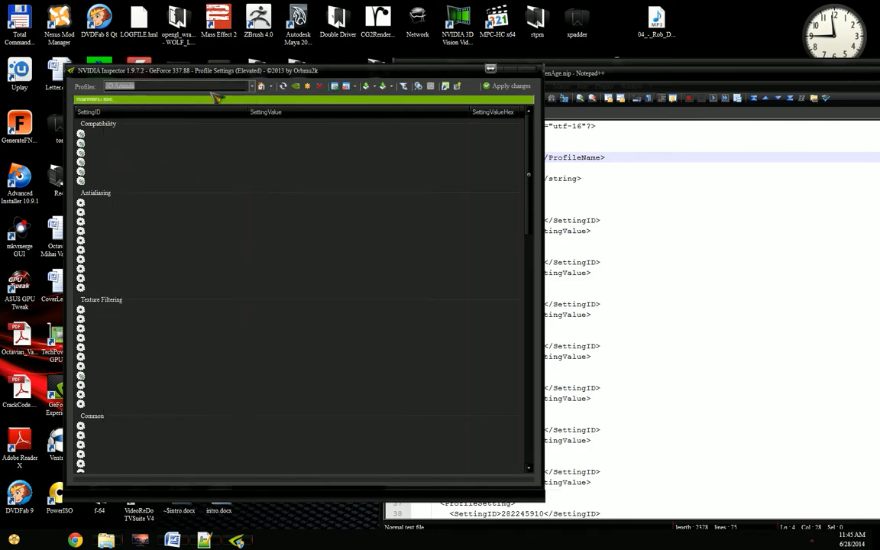
pyautogui.click(334, 86)
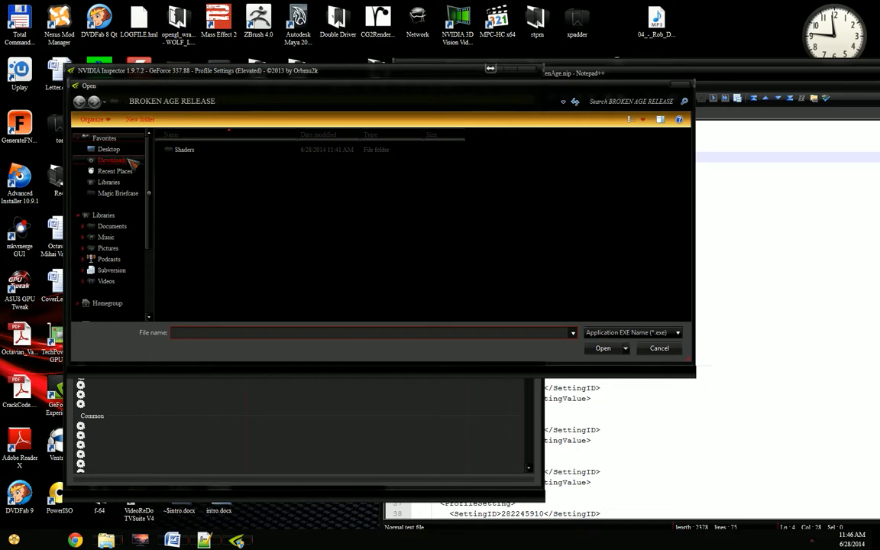
pyautogui.click(150, 227)
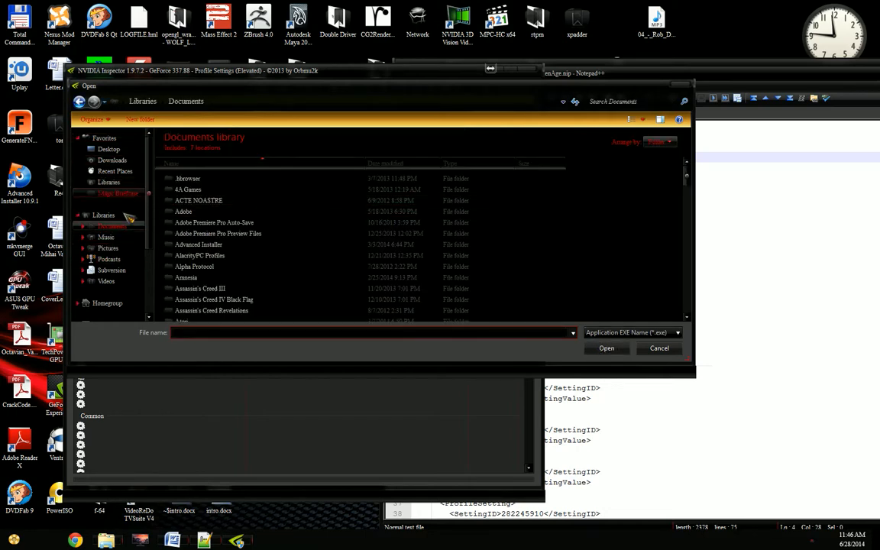
pyautogui.scroll(-3, 123, 290)
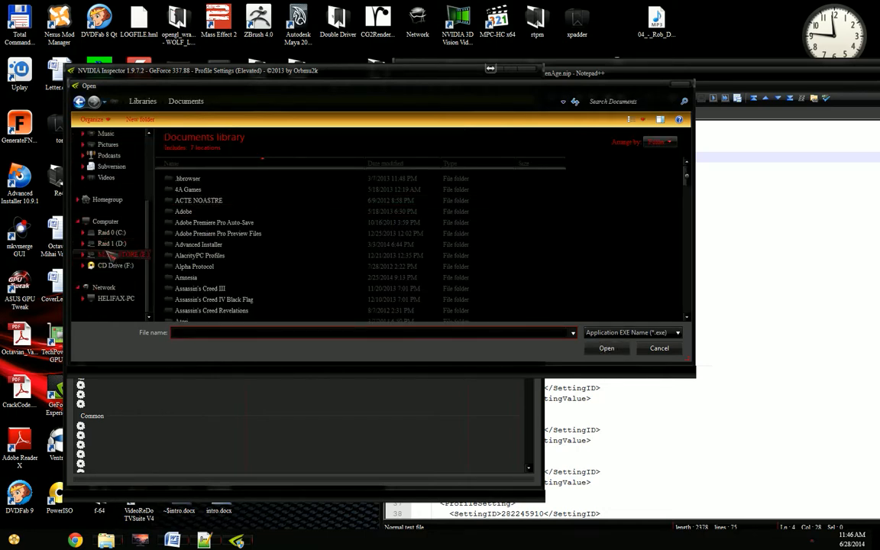
pyautogui.click(115, 254)
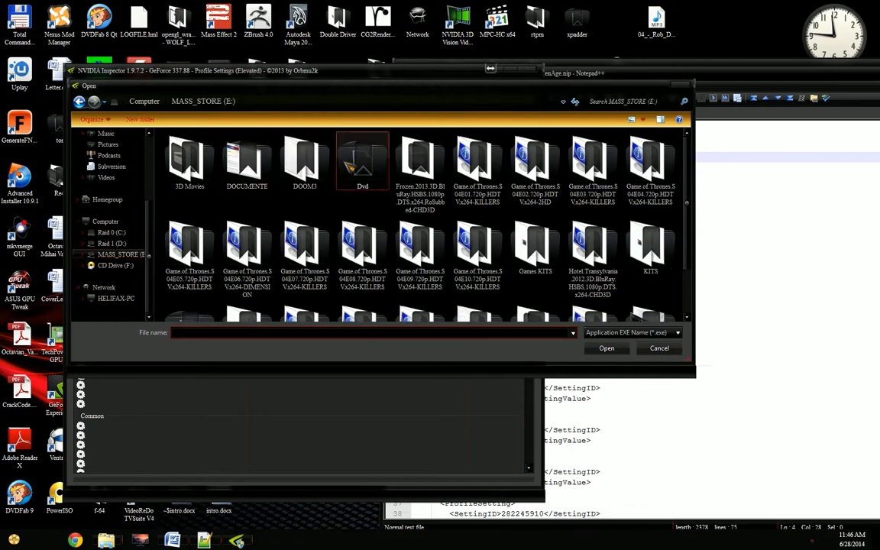
pyautogui.click(112, 243)
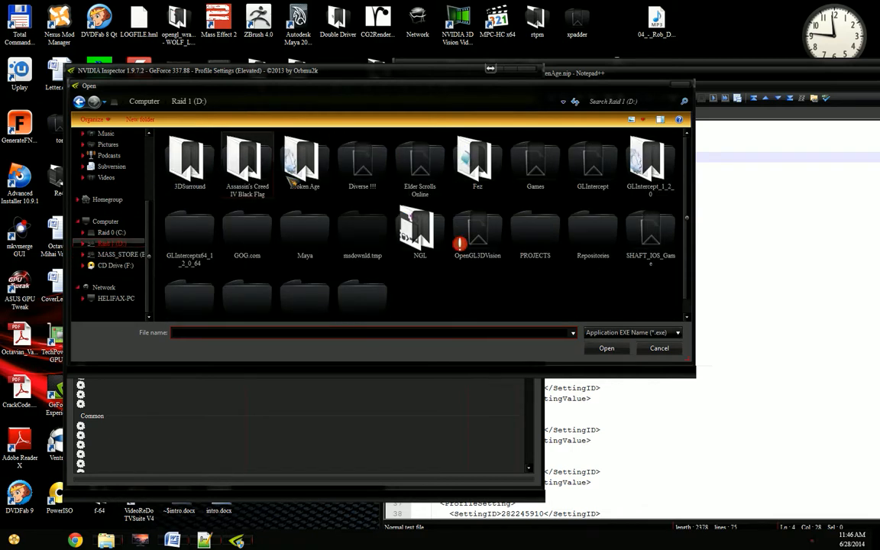
pyautogui.doubleClick(304, 164)
pyautogui.doubleClick(196, 184)
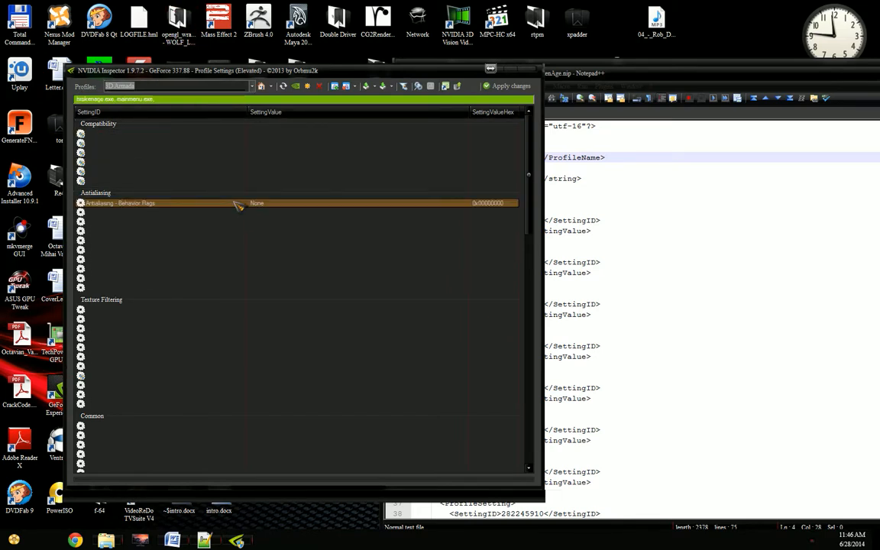
# Step: Import BrokenAge.nip from the desktop's BROKEN AGE RELEASE folder while brokenage.exe is assigned to 3D Armada
pyautogui.click(388, 86)
pyautogui.click(394, 98)
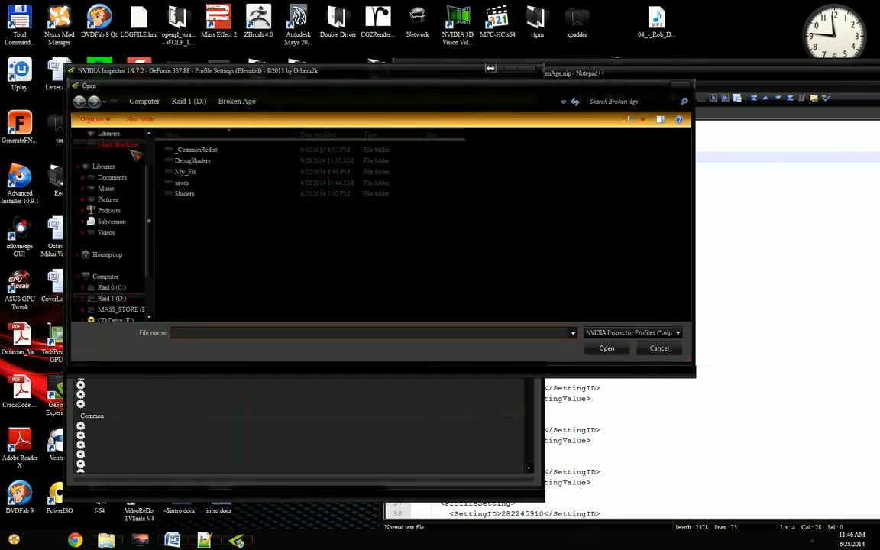
pyautogui.scroll(2, 122, 153)
pyautogui.click(108, 150)
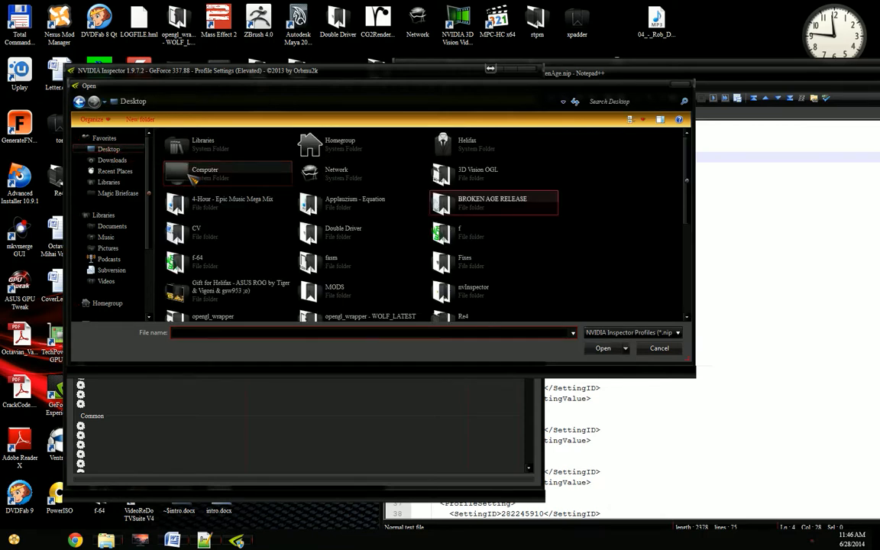
pyautogui.press('Return')
pyautogui.press('Return')
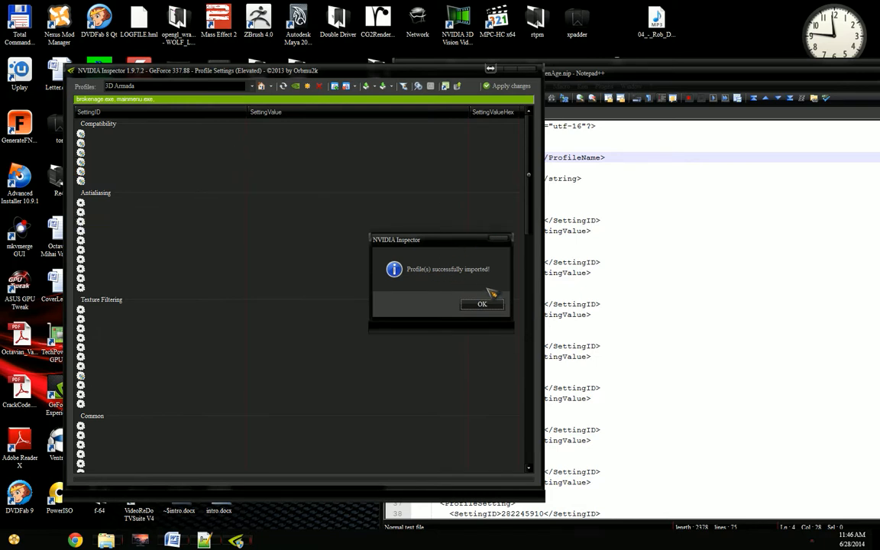
pyautogui.click(483, 304)
# Step: Search the driver profiles for "broken" and clear the search text
pyautogui.write('bro')
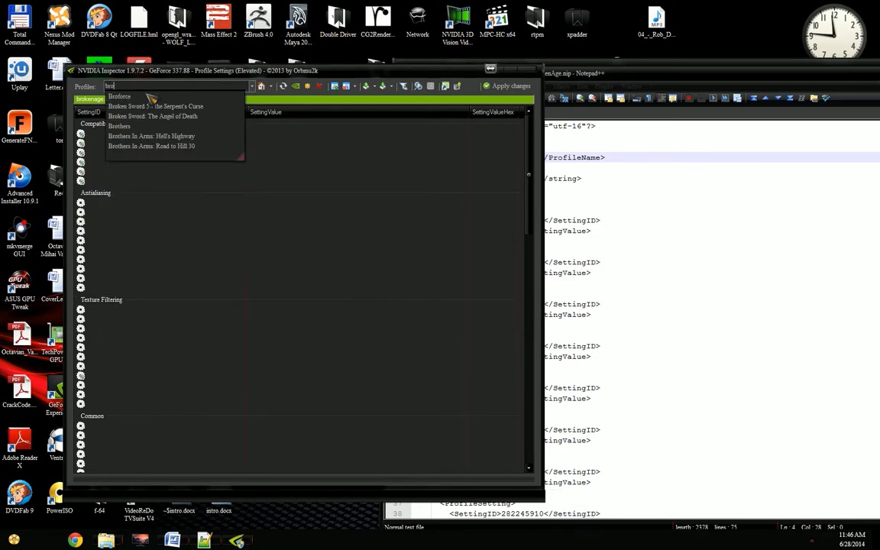
pyautogui.press('BackSpace')
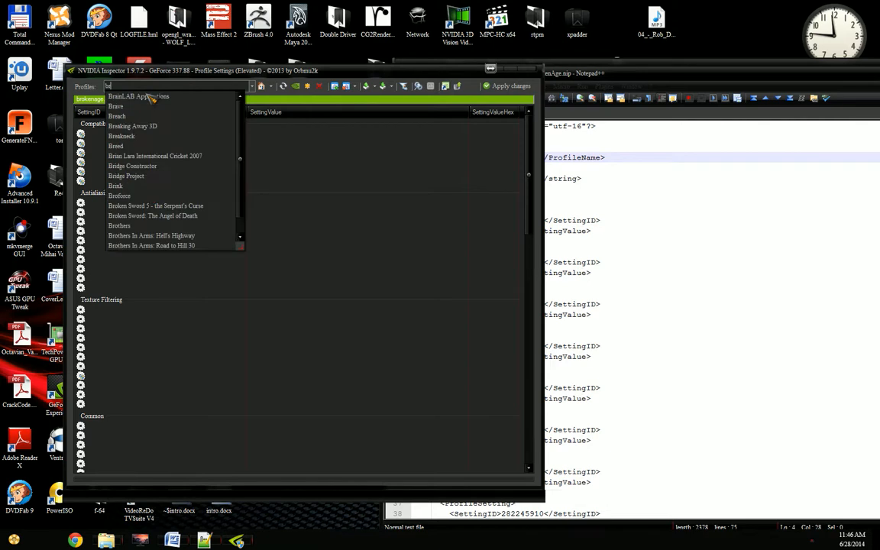
pyautogui.write('oken')
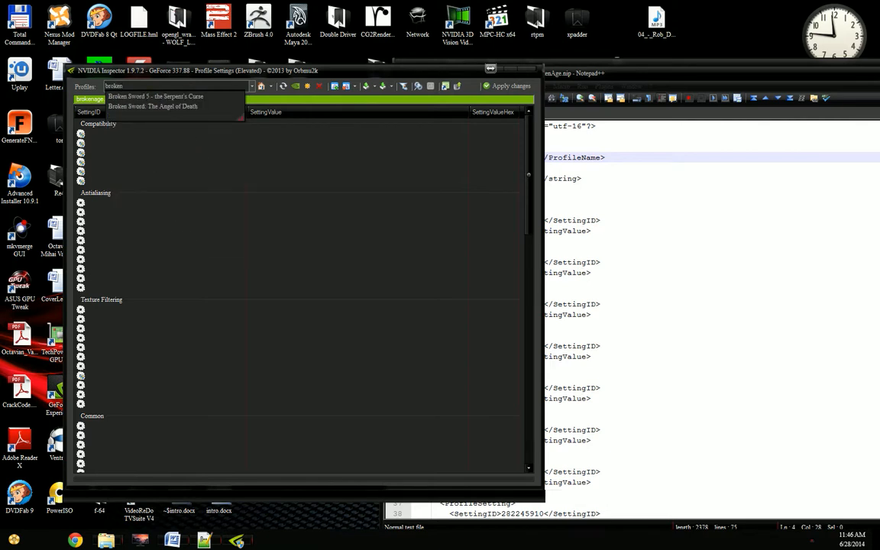
pyautogui.hotkey('ctrl', 'a')
pyautogui.press('BackSpace')
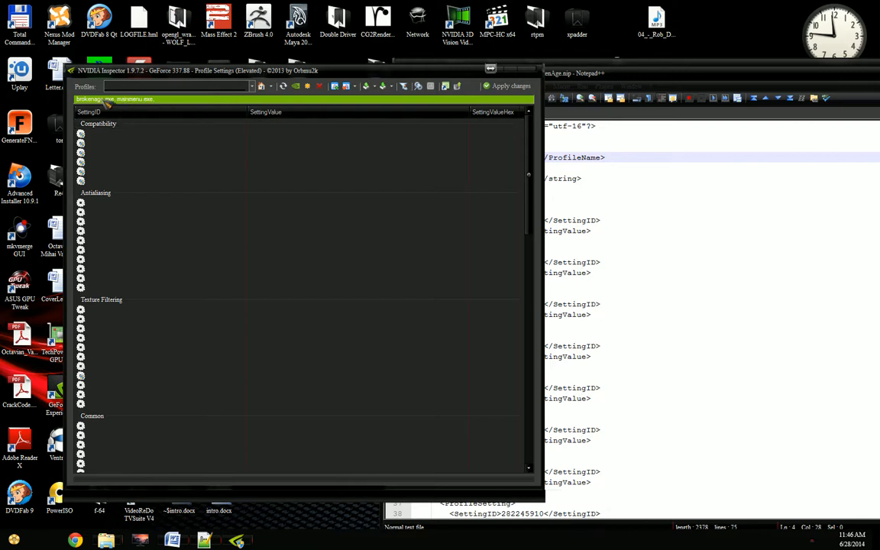
# Step: Remove brokenage.exe from the 3D Armada profile
pyautogui.click(332, 164)
pyautogui.click(348, 85)
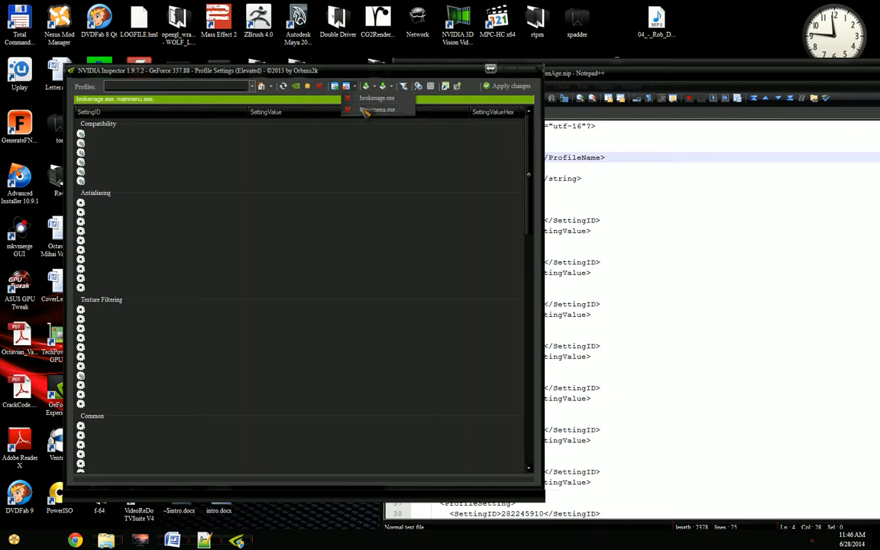
pyautogui.click(376, 110)
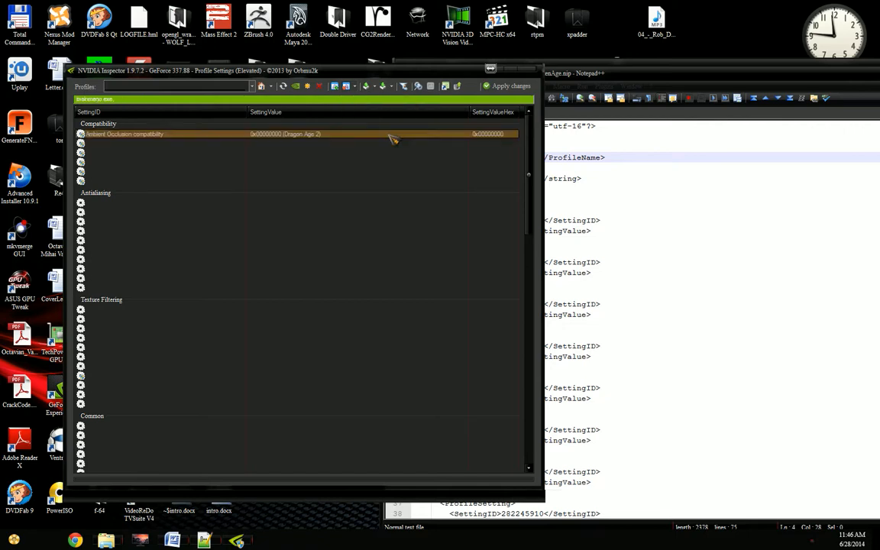
# Step: Import the BrokenAge.nip profile from the BROKEN AGE RELEASE folder again and dismiss the import message
pyautogui.click(382, 85)
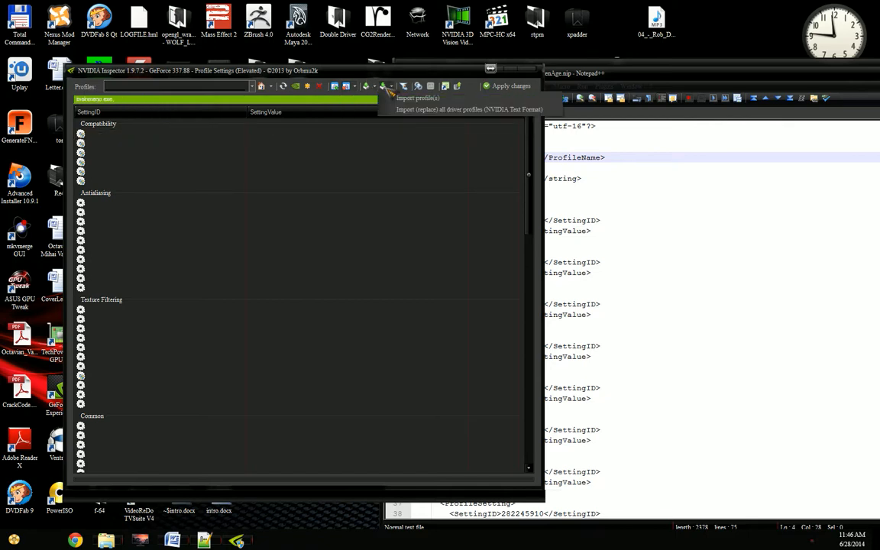
pyautogui.click(405, 98)
pyautogui.doubleClick(183, 161)
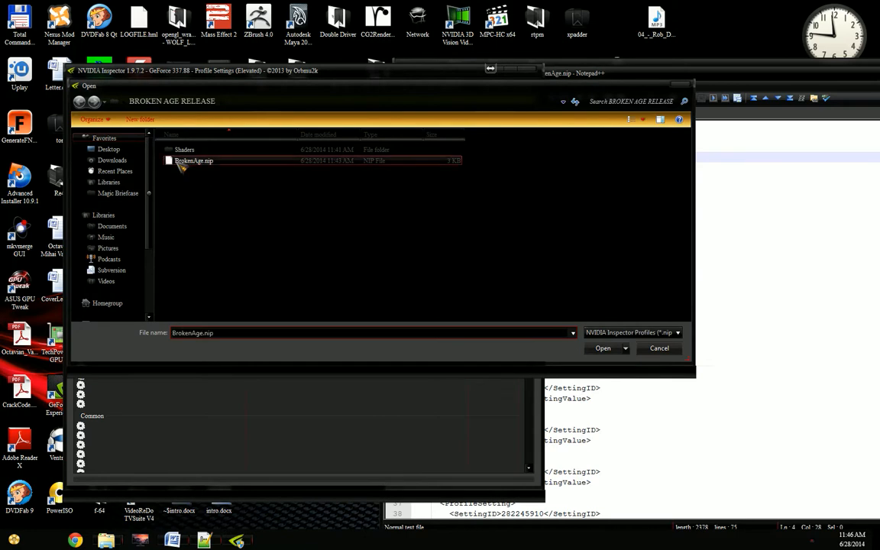
pyautogui.click(482, 305)
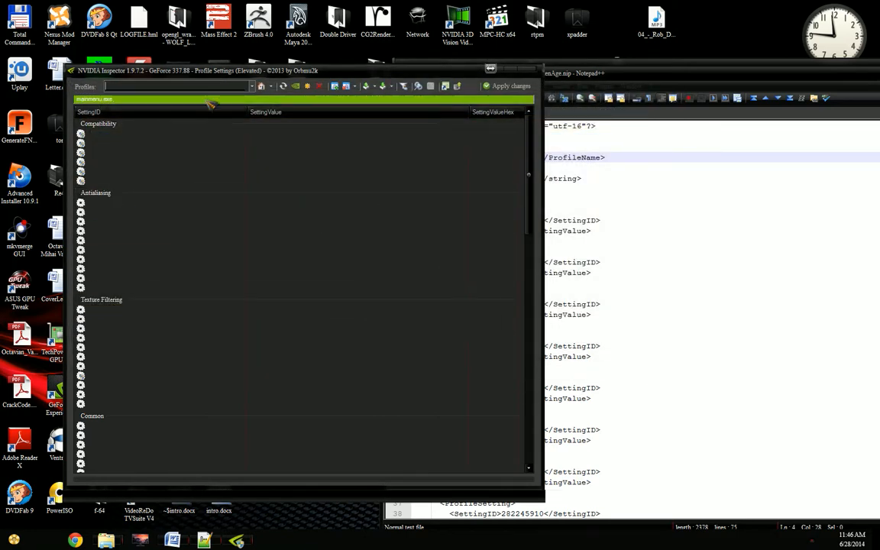
# Step: Look for the newly imported profile by searching the profile list for "broken"
pyautogui.click(199, 87)
pyautogui.write('broken')
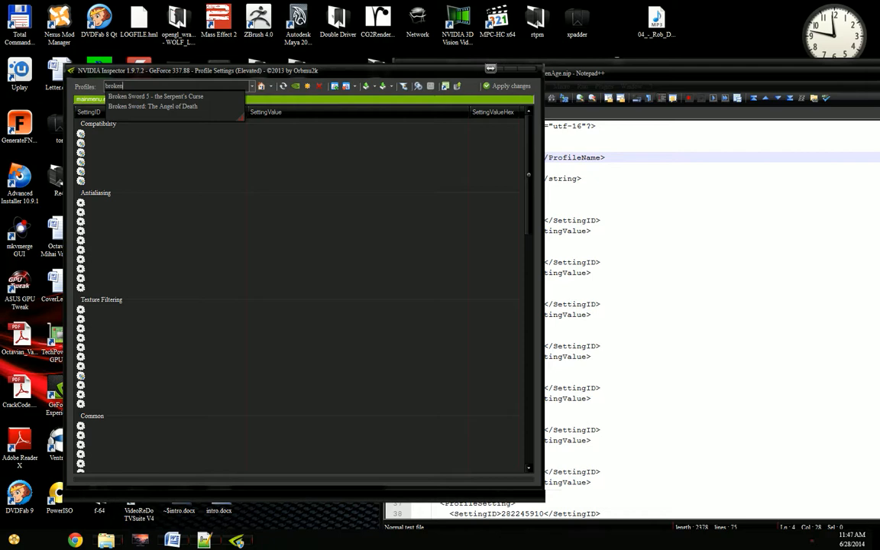
pyautogui.click(199, 90)
# Step: Close and reopen the profile settings window to refresh its profile list, and load the Broken Age profile
pyautogui.click(524, 69)
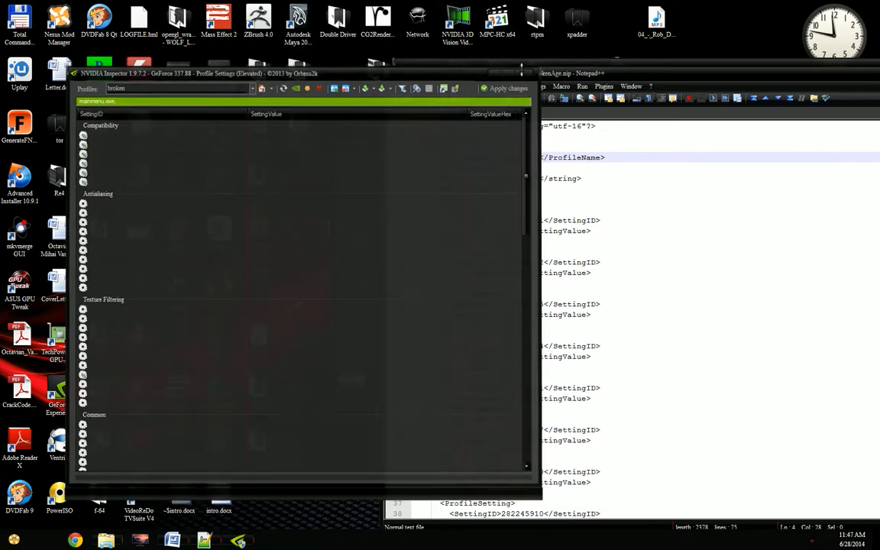
pyautogui.click(375, 200)
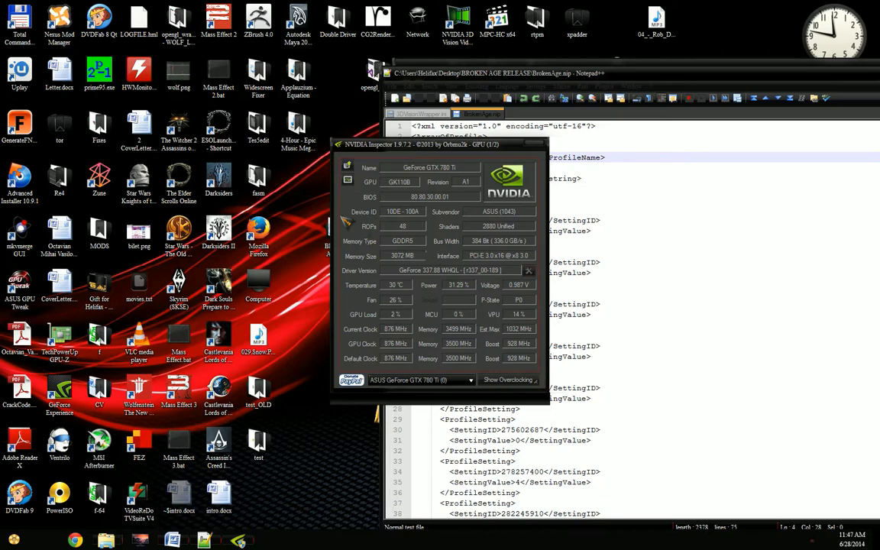
pyautogui.click(347, 162)
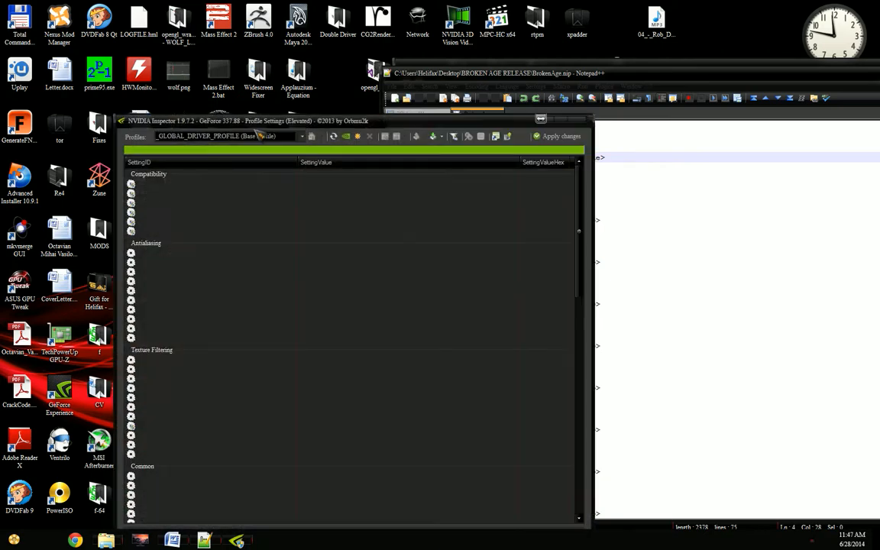
pyautogui.click(274, 137)
pyautogui.write('bro')
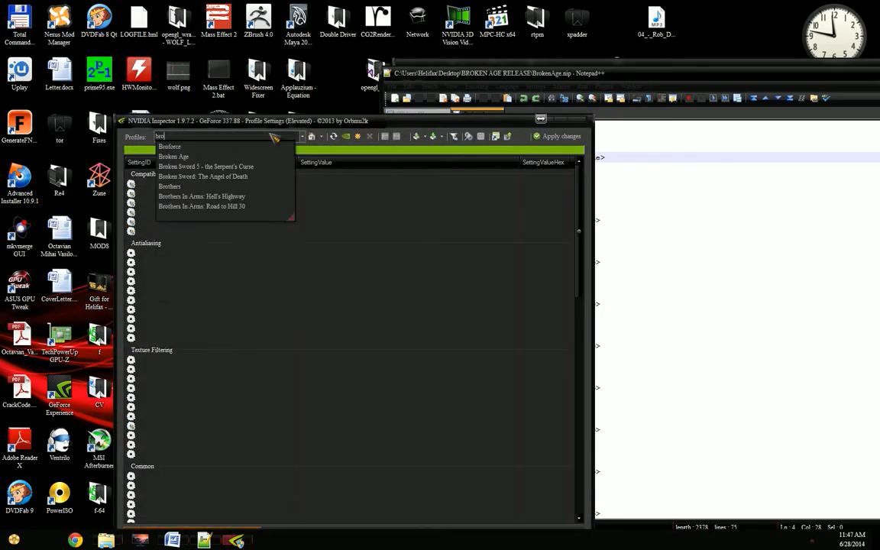
pyautogui.press('Down')
pyautogui.press('Down')
pyautogui.press('Return')
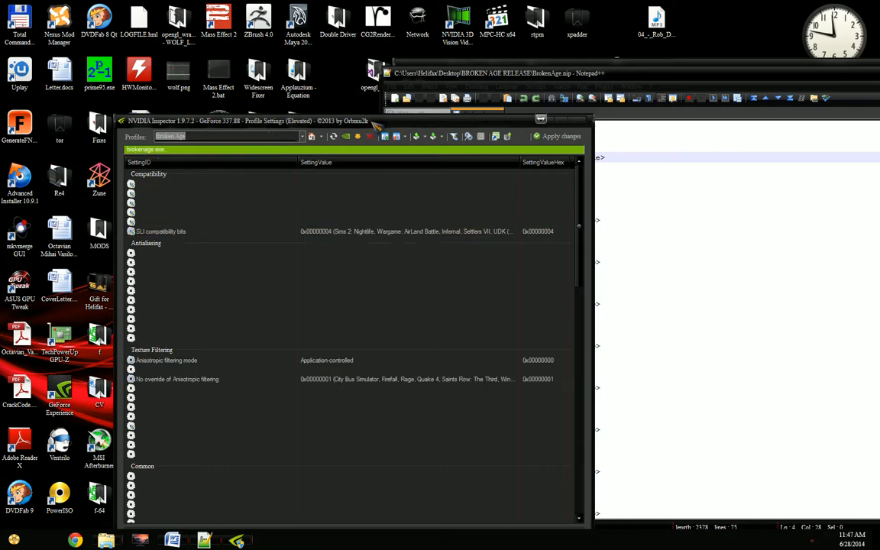
# Step: Close the profile settings and main NVIDIA Inspector windows, and minimise the Notepad++ window with BrokenAge.nip
pyautogui.moveTo(376, 126); pyautogui.dragTo(356, 67)
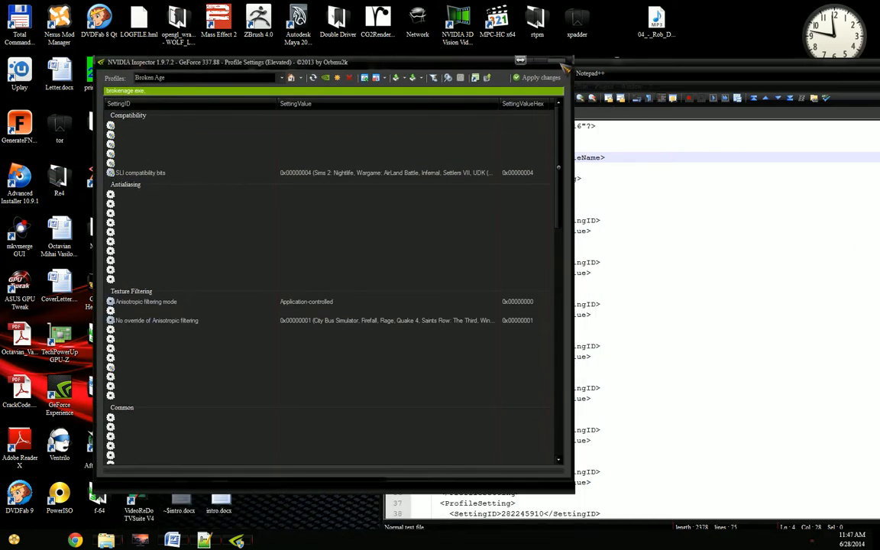
pyautogui.click(520, 60)
pyautogui.click(530, 151)
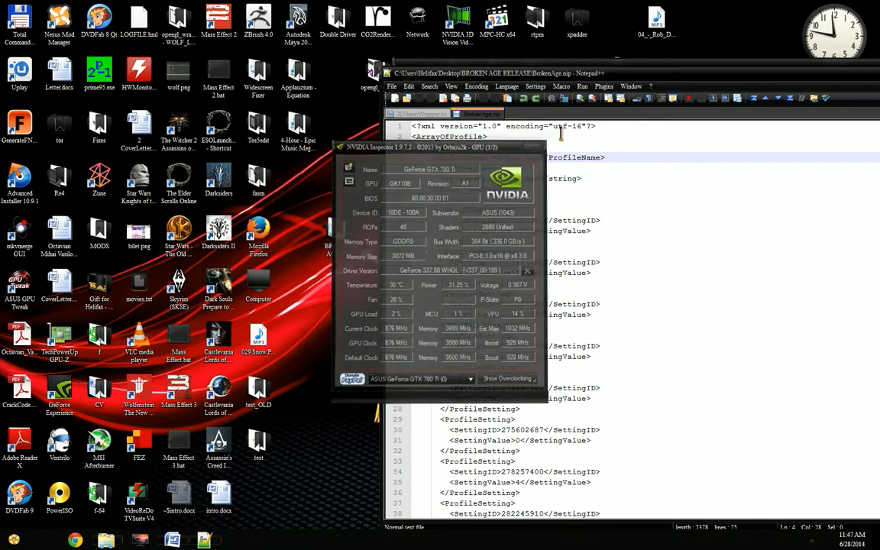
pyautogui.moveTo(607, 71); pyautogui.dragTo(330, 97)
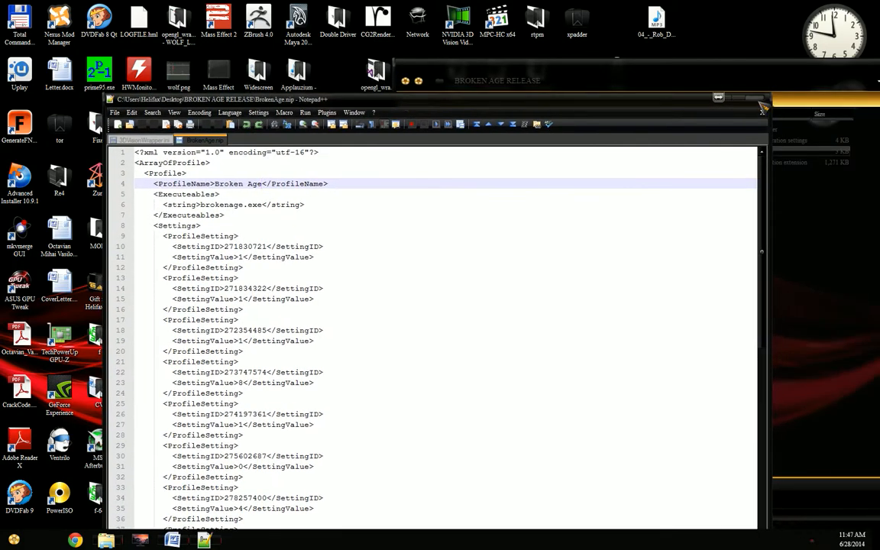
pyautogui.click(734, 99)
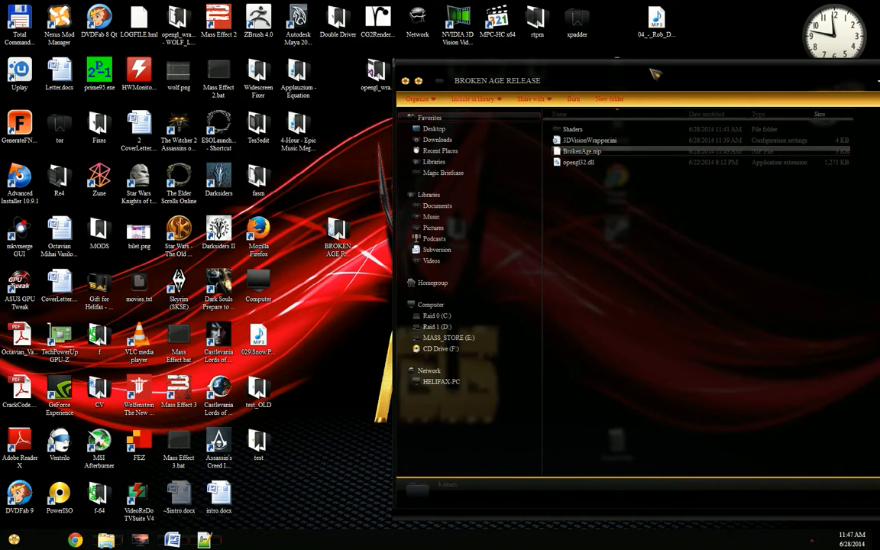
# Step: Reposition the BROKEN AGE RELEASE folder window and bring up the game's Broken Age folder beside it
pyautogui.moveTo(588, 76); pyautogui.dragTo(220, 64)
pyautogui.moveTo(277, 217); pyautogui.dragTo(193, 122)
pyautogui.click(372, 273)
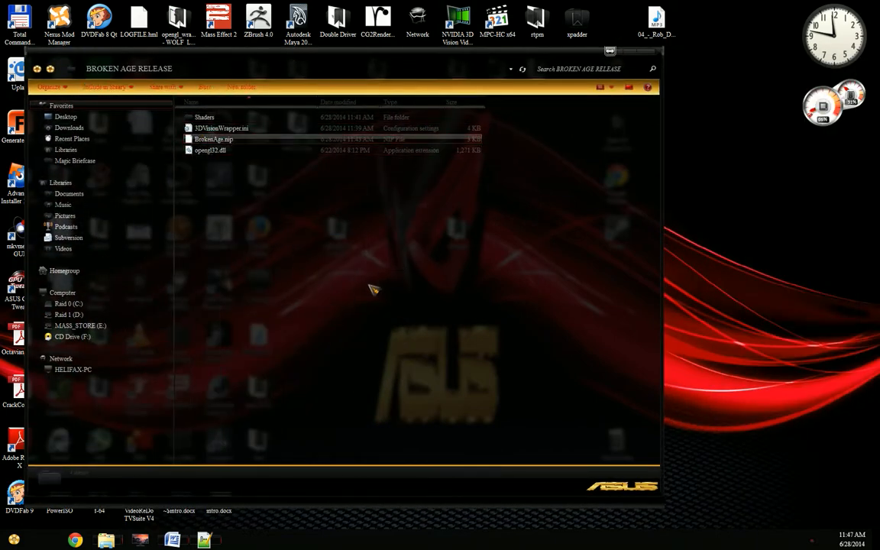
pyautogui.moveTo(106, 539)
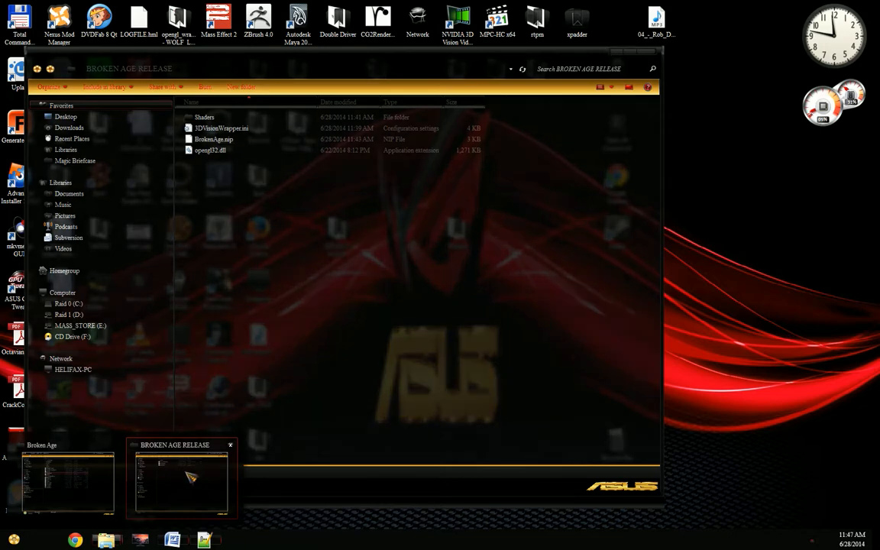
pyautogui.click(68, 482)
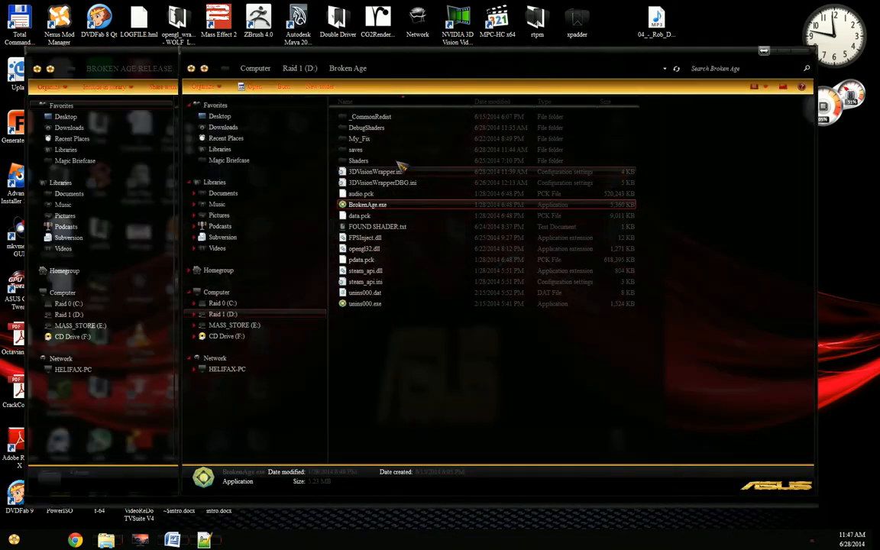
pyautogui.moveTo(408, 73); pyautogui.dragTo(576, 69)
# Step: Put away the BROKEN AGE RELEASE window and open the desktop's Release folder beside the Broken Age game folder
pyautogui.click(610, 51)
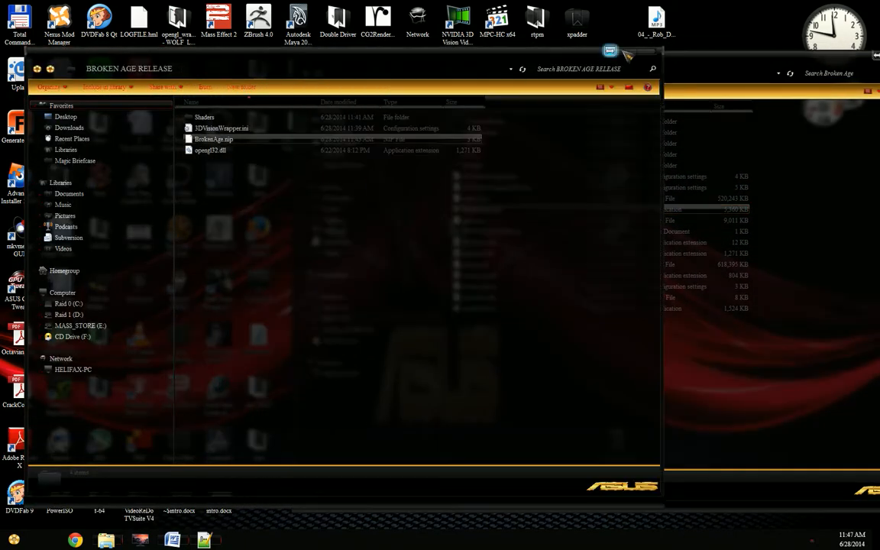
pyautogui.moveTo(647, 52); pyautogui.dragTo(826, 25)
pyautogui.doubleClick(455, 229)
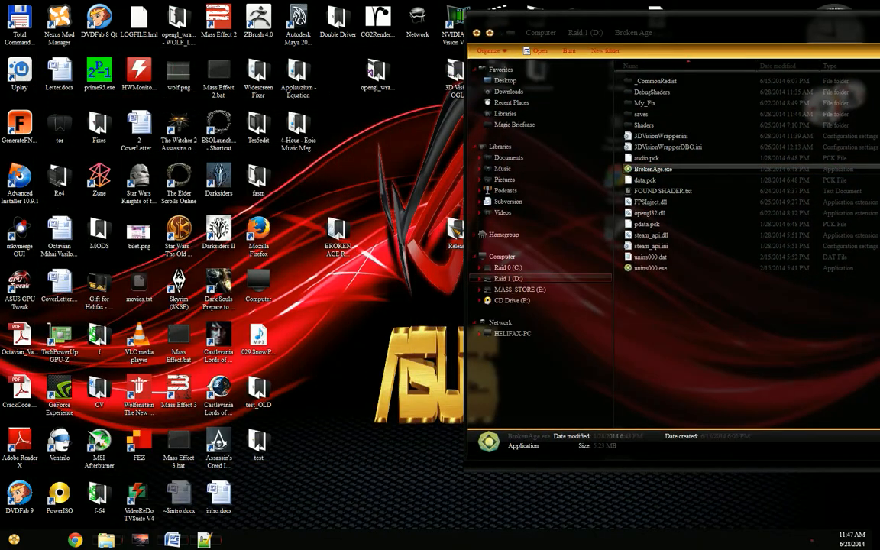
pyautogui.moveTo(675, 21); pyautogui.dragTo(492, 33)
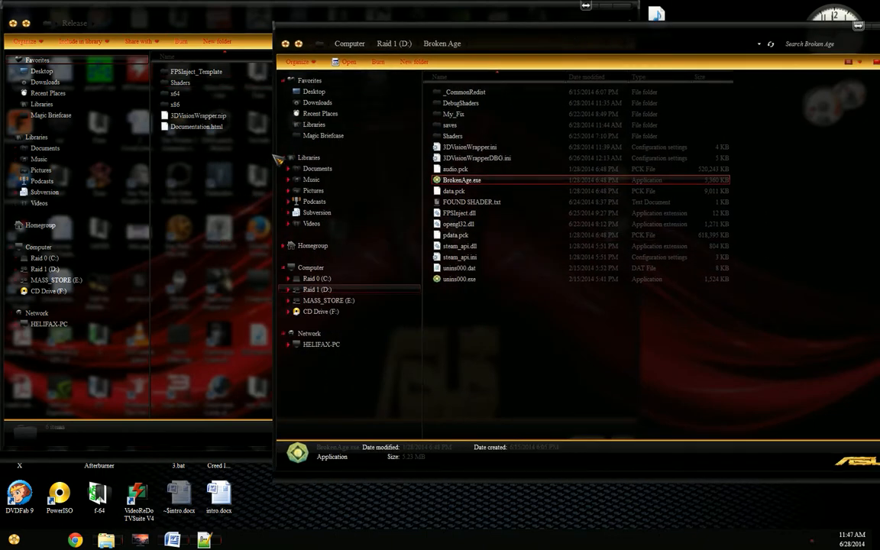
# Step: Open the CustomLogo folder inside the x86 Release folder and preview Logo.bmp
pyautogui.doubleClick(205, 105)
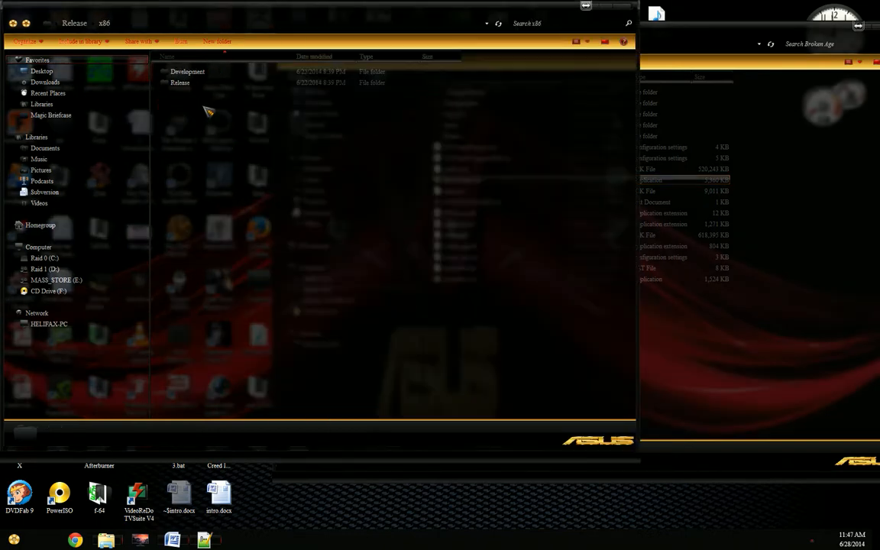
pyautogui.doubleClick(220, 84)
pyautogui.click(220, 72)
pyautogui.doubleClick(226, 74)
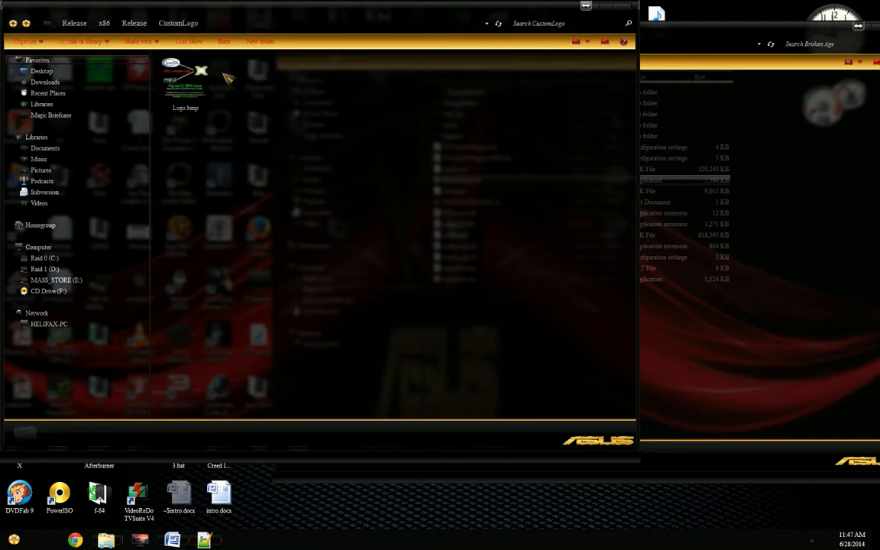
pyautogui.doubleClick(226, 107)
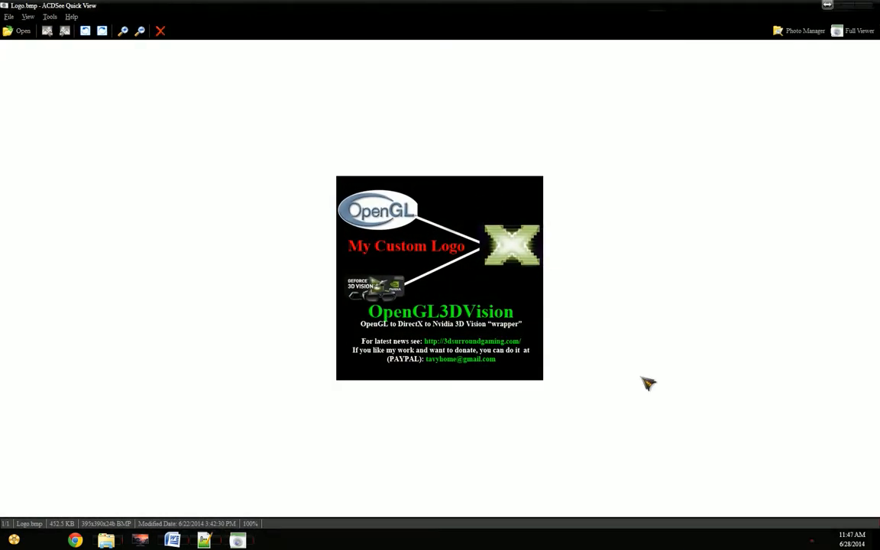
pyautogui.press('Escape')
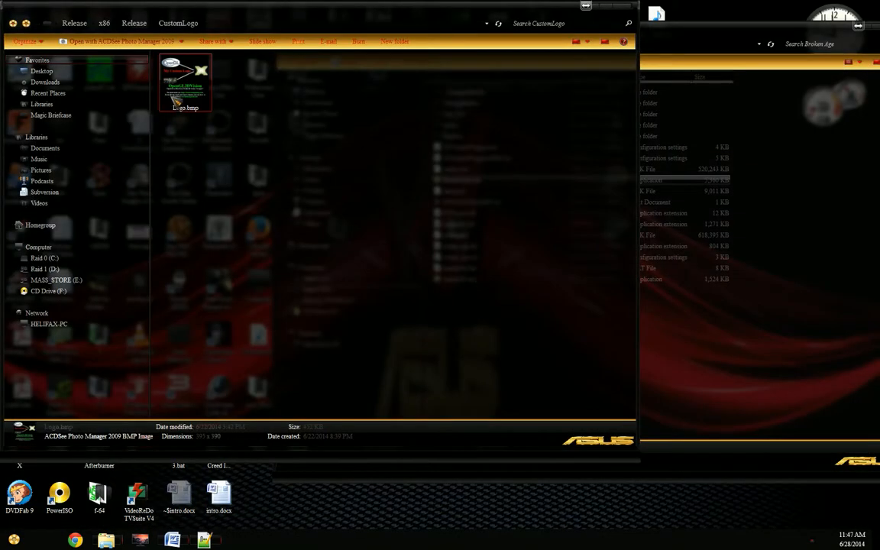
# Step: Edit Logo.bmp in Paint by adding the orange bold text "MY OTHER CUSTOM LOGO" above the OpenGL3DVision title, and save it
pyautogui.rightClick(183, 78)
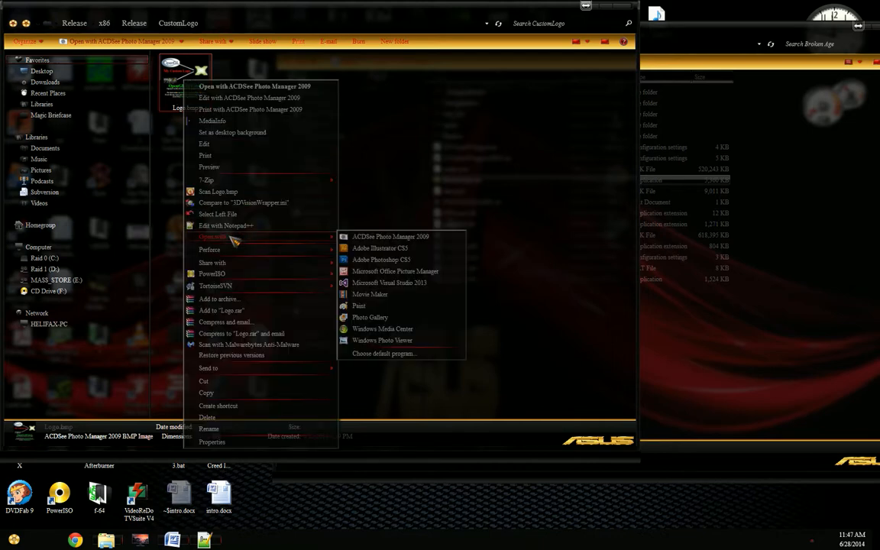
pyautogui.click(227, 145)
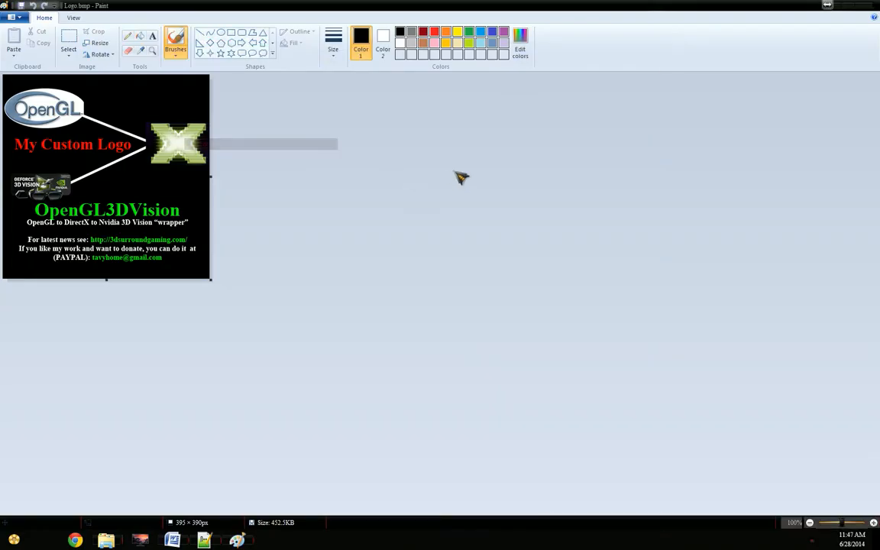
pyautogui.click(153, 36)
pyautogui.moveTo(44, 137); pyautogui.dragTo(191, 228)
pyautogui.click(283, 31)
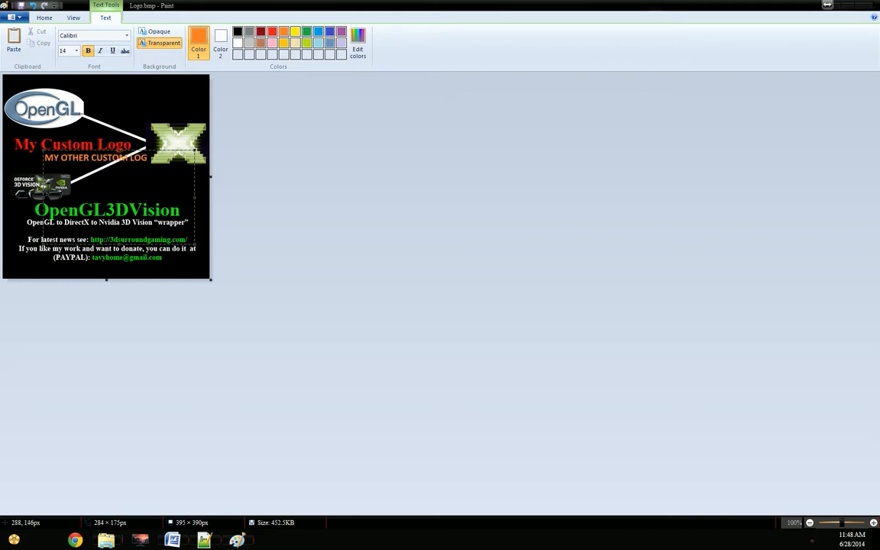
pyautogui.press('Return')
pyautogui.press('Return')
pyautogui.press('Tab')
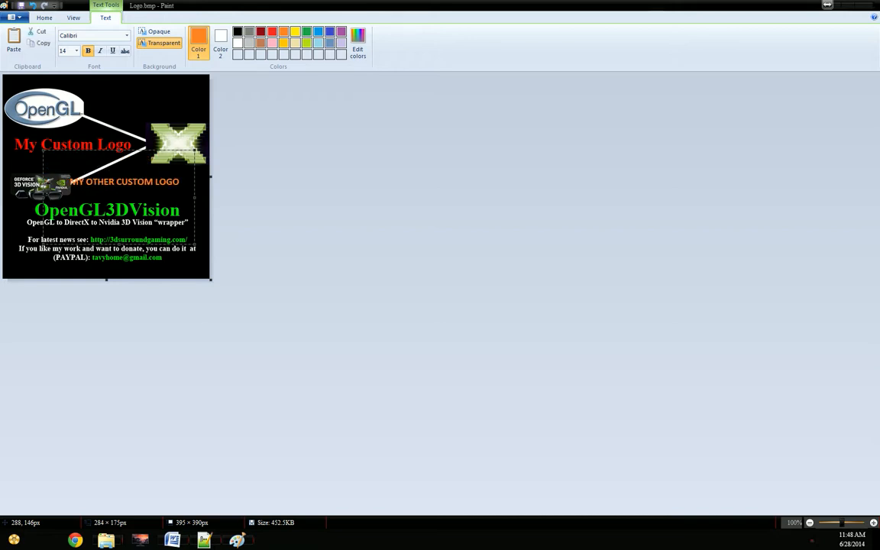
pyautogui.click(196, 108)
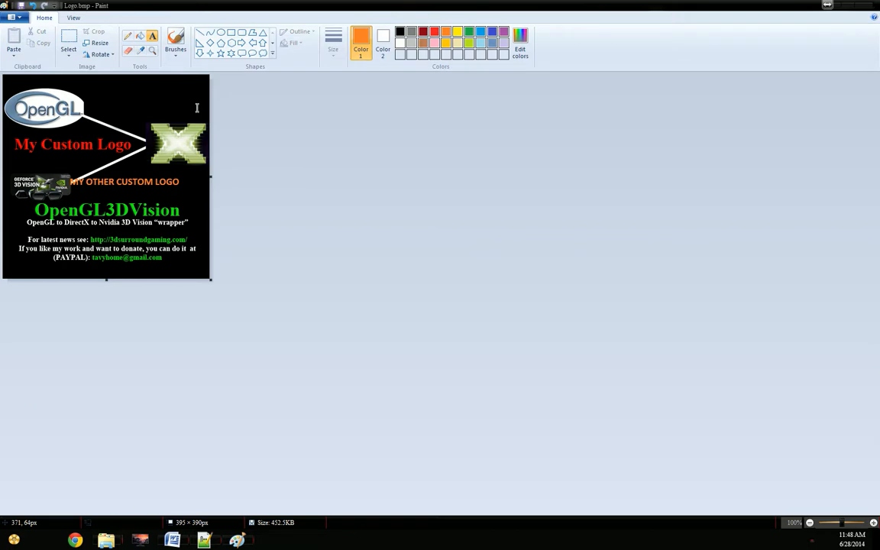
pyautogui.hotkey('alt', 'F4')
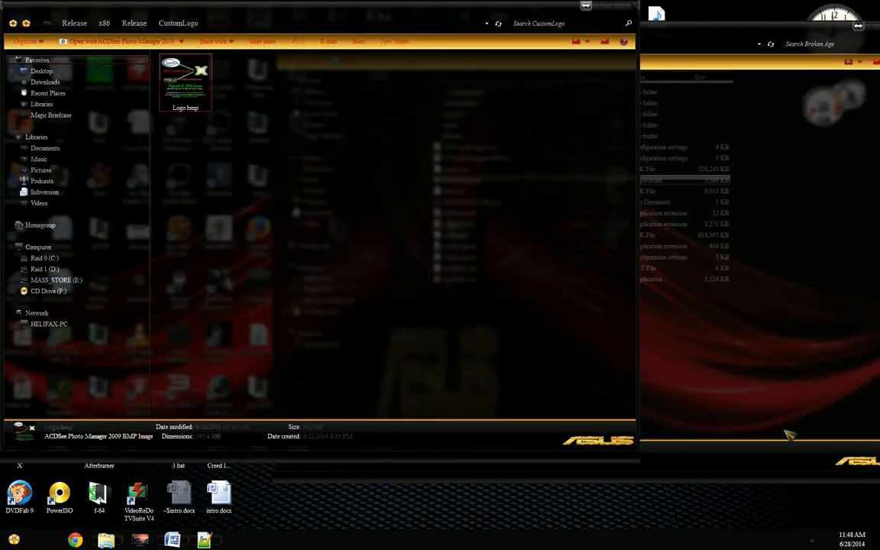
# Step: Copy the edited Logo.bmp into the Broken Age game folder and launch BrokenAge.exe to check the startup logo
pyautogui.click(726, 395)
pyautogui.hotkey('ctrl', 'v')
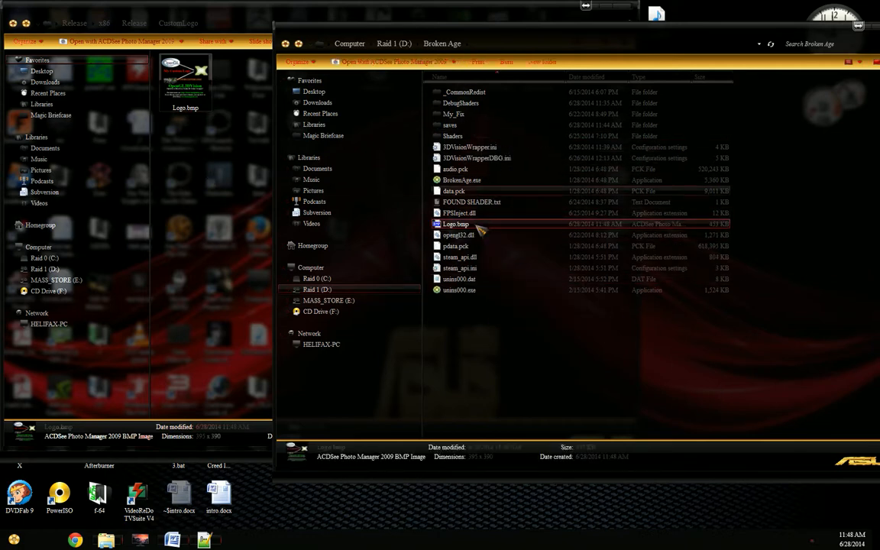
pyautogui.doubleClick(458, 180)
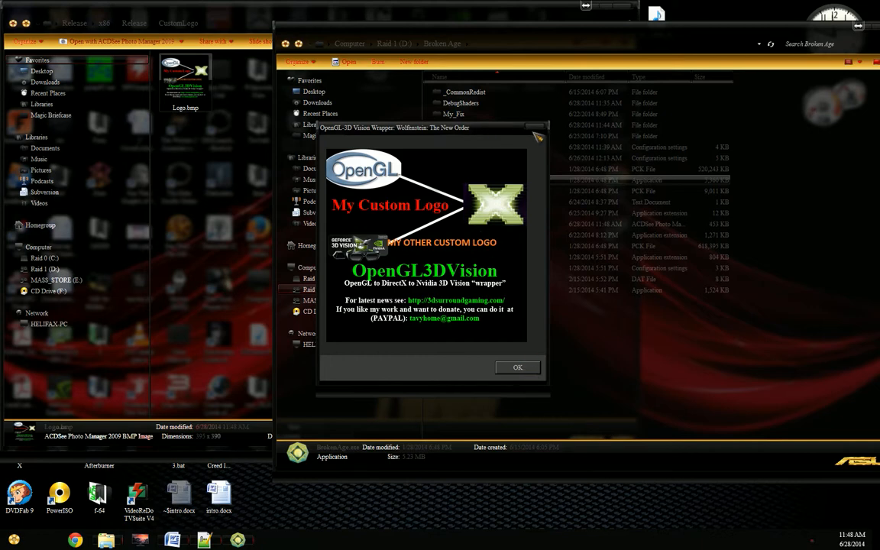
# Step: Delete Logo.bmp from the game folder, relaunch BrokenAge.exe to compare the startup logo, and dismiss the splash dialog
pyautogui.click(456, 224)
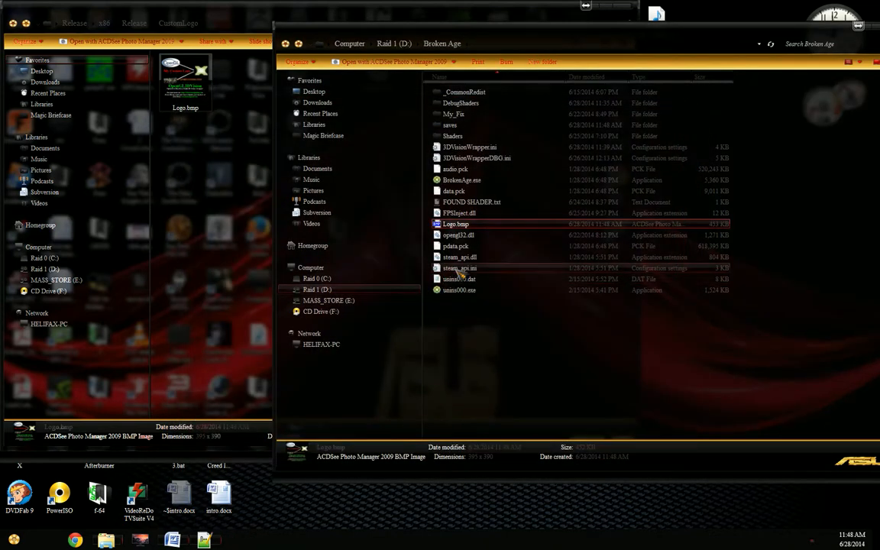
pyautogui.press('Delete')
pyautogui.press('Return')
pyautogui.doubleClick(620, 179)
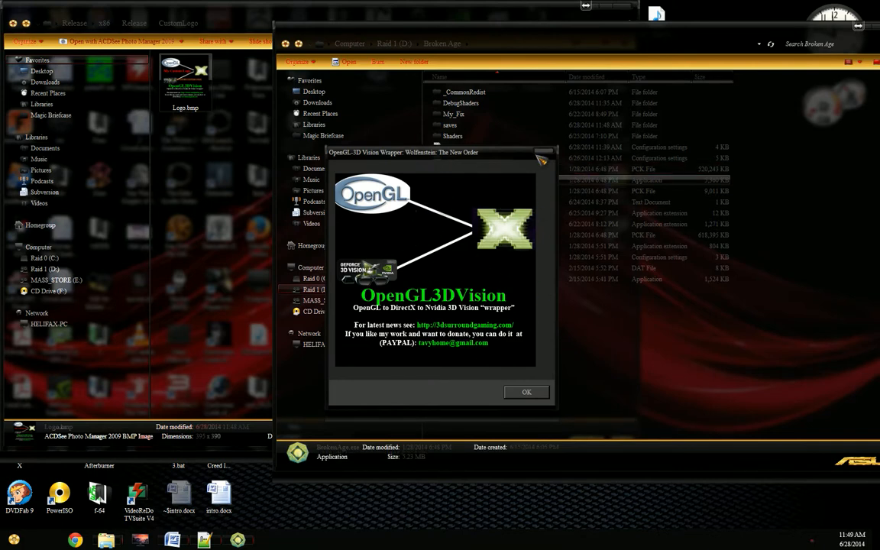
pyautogui.click(540, 154)
# Step: Put the custom Logo.bmp back into the Broken Age game folder and run BrokenAge.exe again
pyautogui.moveTo(195, 108); pyautogui.dragTo(460, 180)
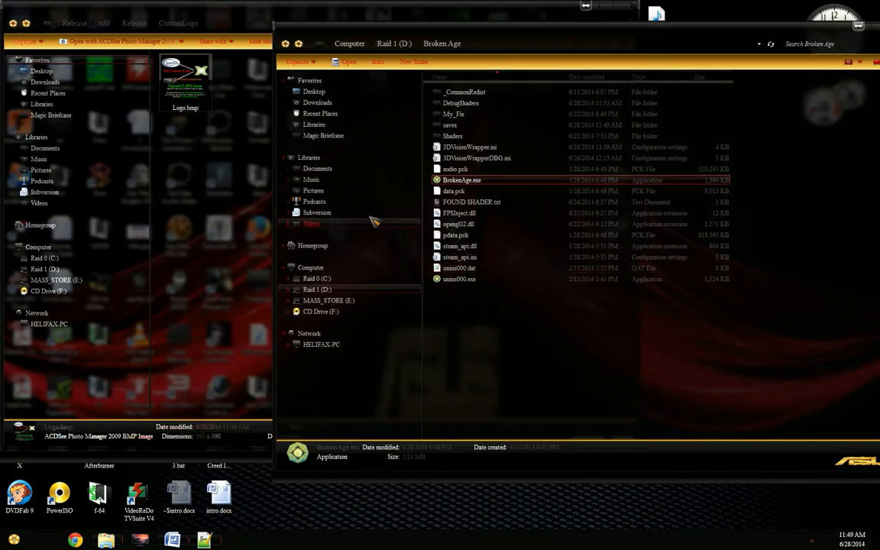
pyautogui.moveTo(187, 82); pyautogui.dragTo(531, 223)
pyautogui.doubleClick(462, 179)
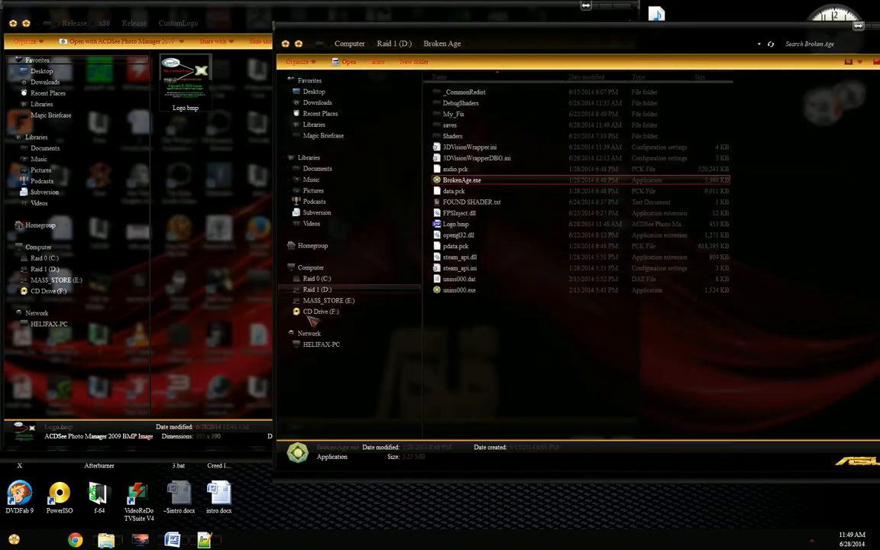
# Step: Close the CustomLogo window, shift the Broken Age folder window aside, and open the desktop's BROKEN AGE RELEASE folder
pyautogui.click(208, 206)
pyautogui.hotkey('alt', 'F4')
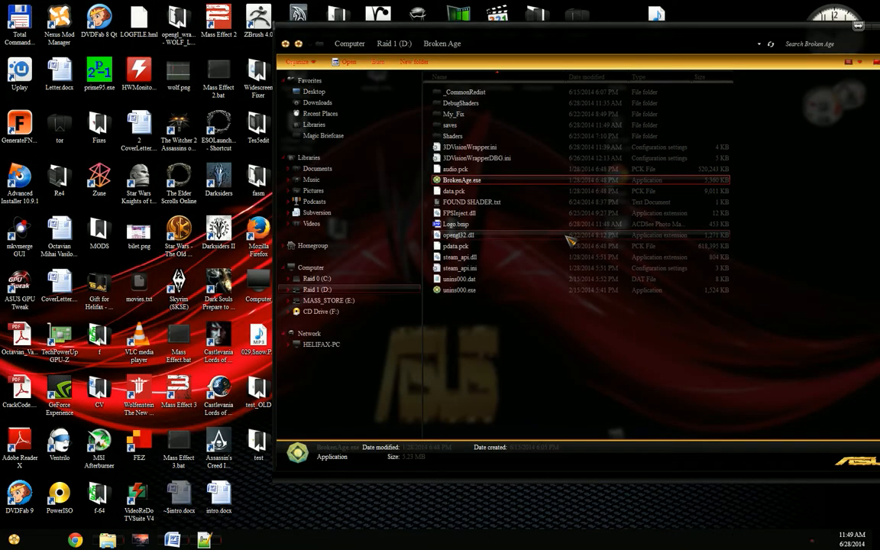
pyautogui.moveTo(440, 42); pyautogui.dragTo(538, 55)
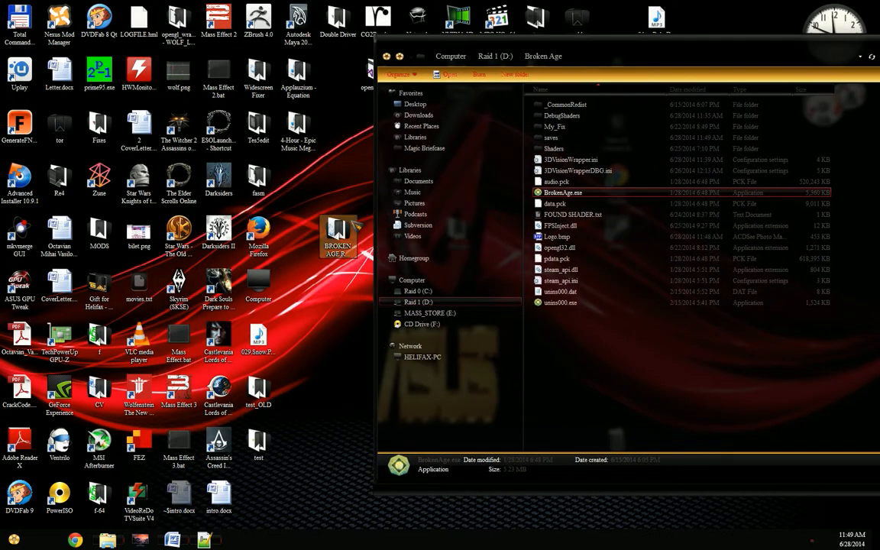
pyautogui.doubleClick(347, 228)
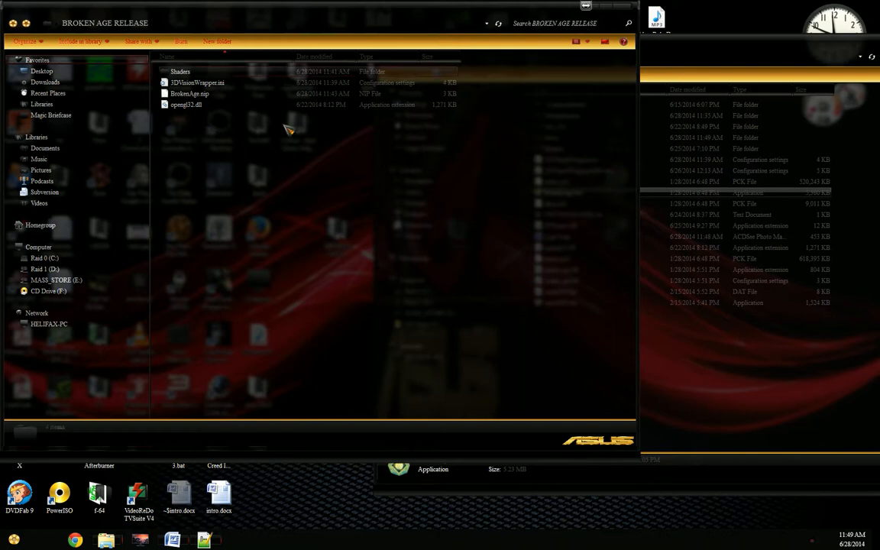
# Step: Create a text document named README.txt in the BROKEN AGE RELEASE folder
pyautogui.rightClick(283, 173)
pyautogui.press('w')
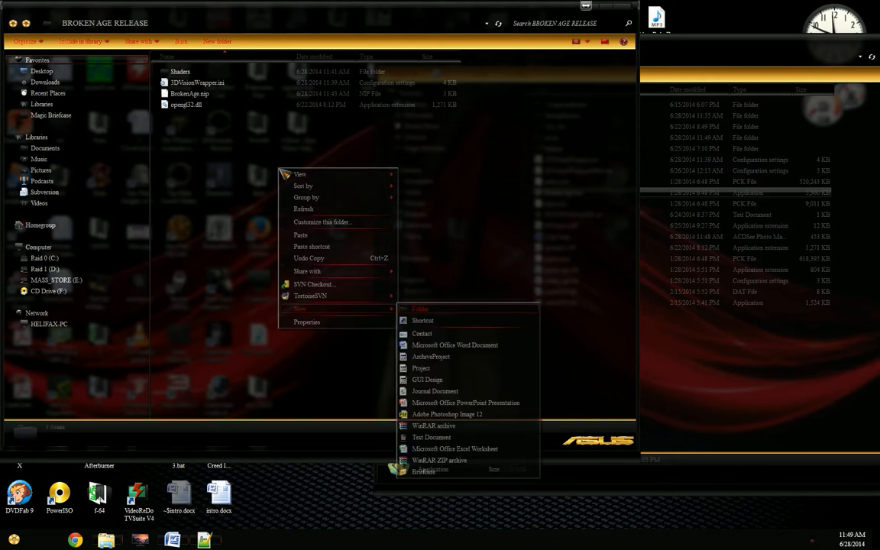
pyautogui.press('Down')
pyautogui.press('Down')
pyautogui.press('Down')
pyautogui.press('Down')
pyautogui.press('Down')
pyautogui.press('Down')
pyautogui.press('Down')
pyautogui.press('Down')
pyautogui.press('Down')
pyautogui.press('Down')
pyautogui.press('Down')
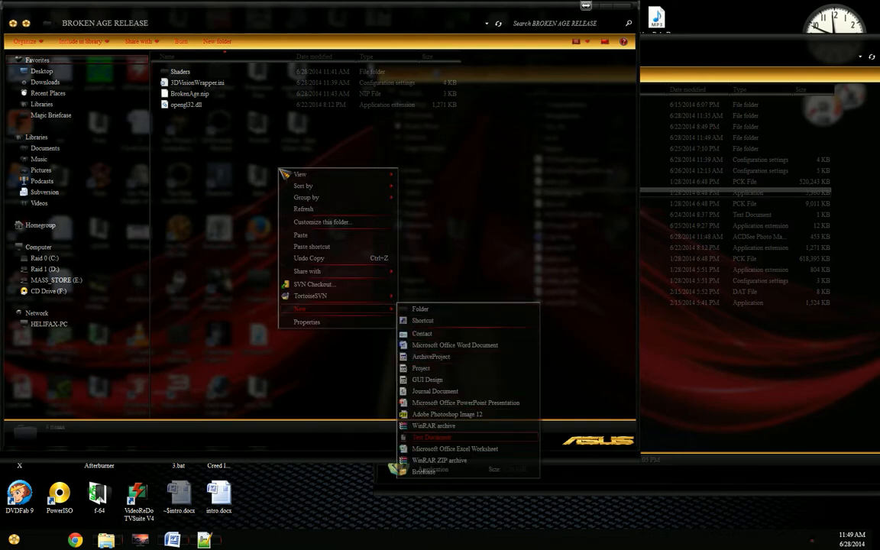
pyautogui.press('Return')
pyautogui.write('R')
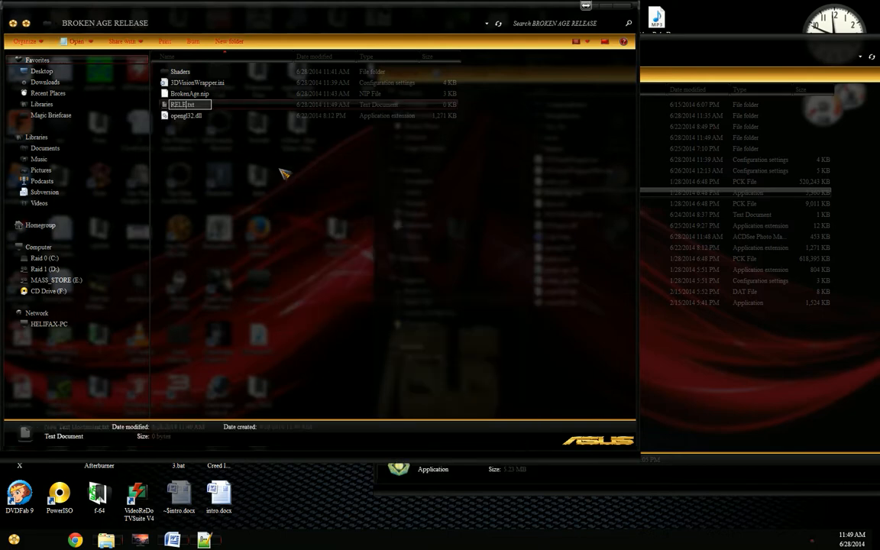
pyautogui.write('EADME')
pyautogui.press('Return')
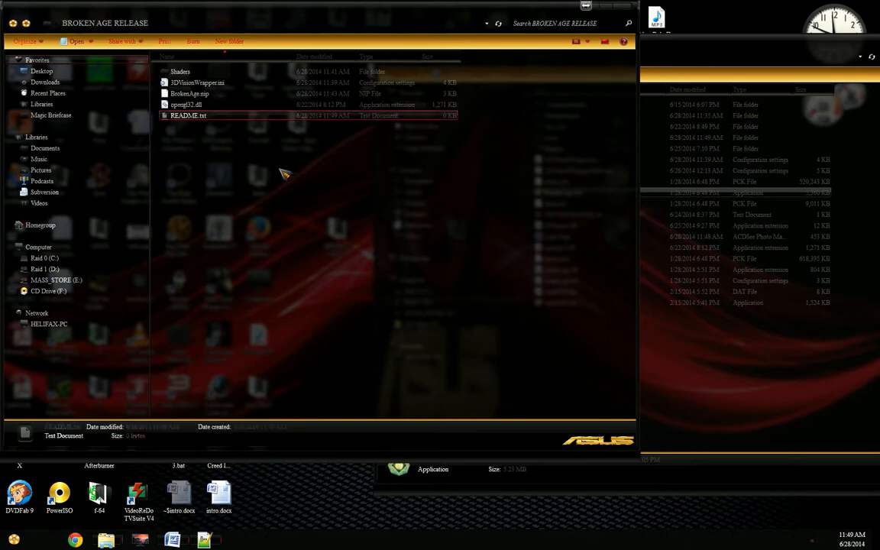
# Step: Open README.txt in Notepad and write the heading "INSTALLATION STEPS:"
pyautogui.press('Return')
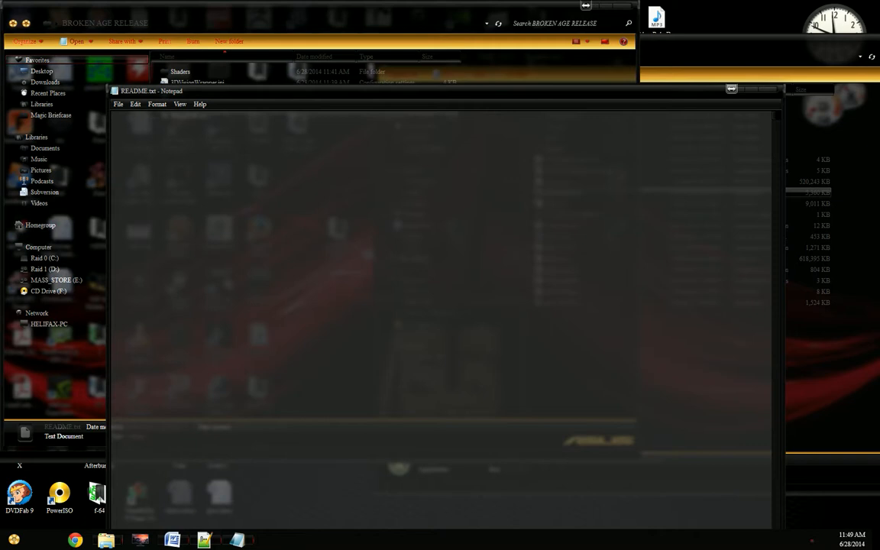
pyautogui.write('INSTALLATION STEPS:')
# Step: Open the NVIDIA Control Panel, move it aside, and return to the README.txt window
pyautogui.rightClick(760, 16)
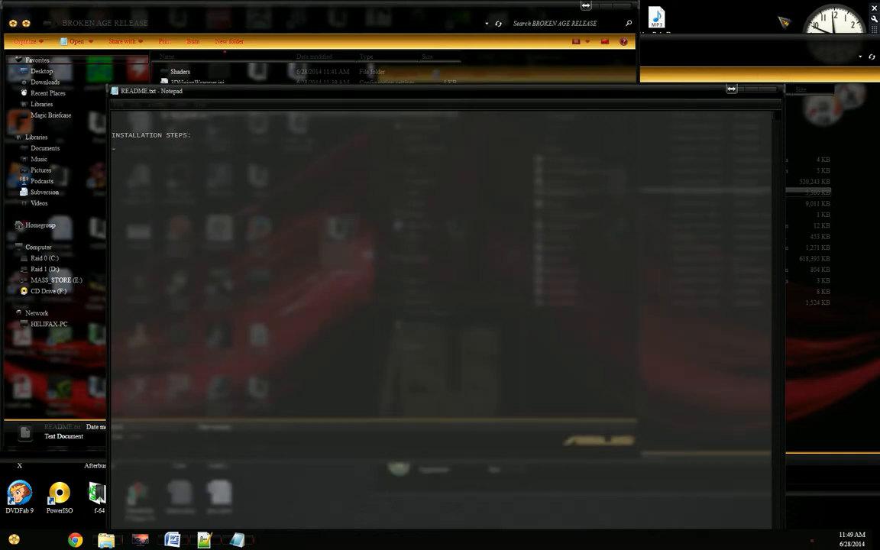
pyautogui.click(820, 130)
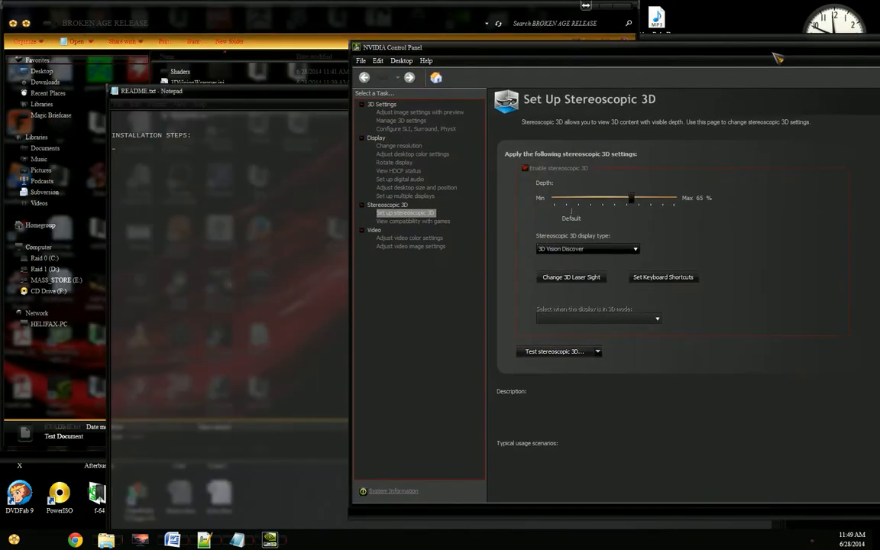
pyautogui.click(230, 145)
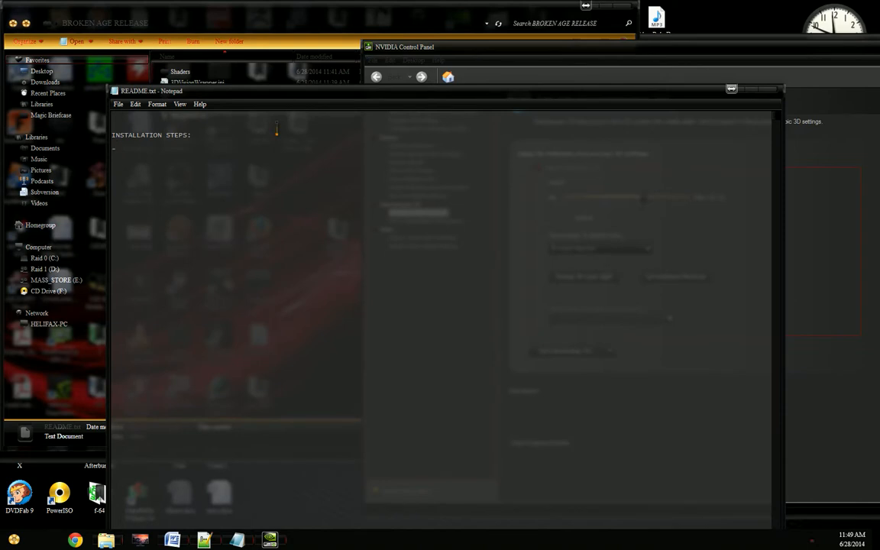
# Step: Add the README bullet "NOTHING SPECIAL. DEVELOPED and TESTED ON 1xGPU (NO SLI) with 3D Vision 1."
pyautogui.write('NOTHING SPECIAL. DEVEO')
pyautogui.press('BackSpace')
pyautogui.write('LOPED and TESTED')
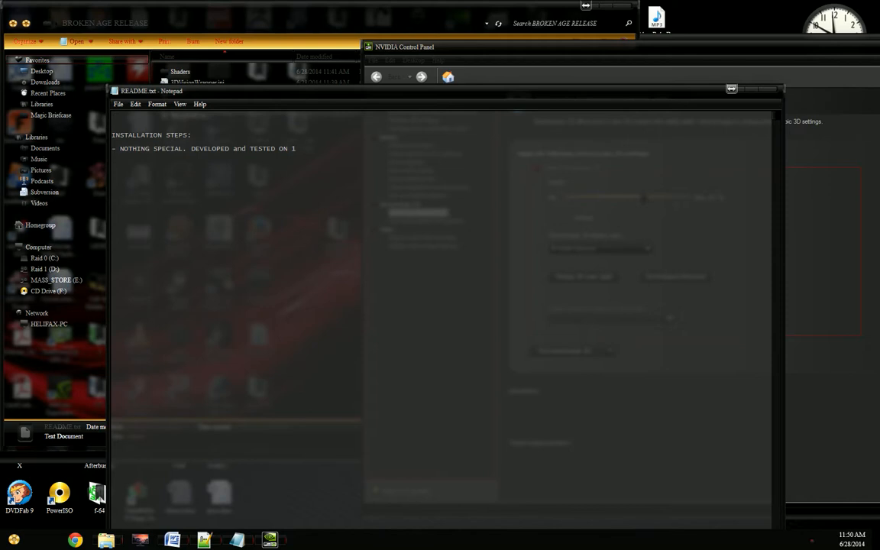
pyautogui.write('ON 1xGPU (NO SLI) wi')
pyautogui.press('BackSpace')
pyautogui.press('BackSpace')
pyautogui.press('BackSpace')
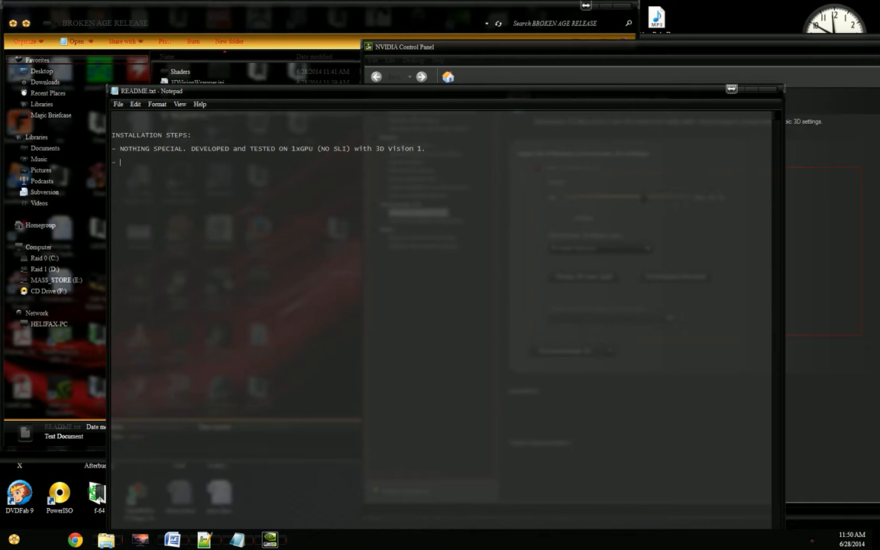
# Step: Add the README bullet "DEFINE THE EXACT CONFIGURATION SPECIFICS that are required for the fix to work."
pyautogui.write('FINE')
pyautogui.write('THE EXACT CONFIGURATION SPECI')
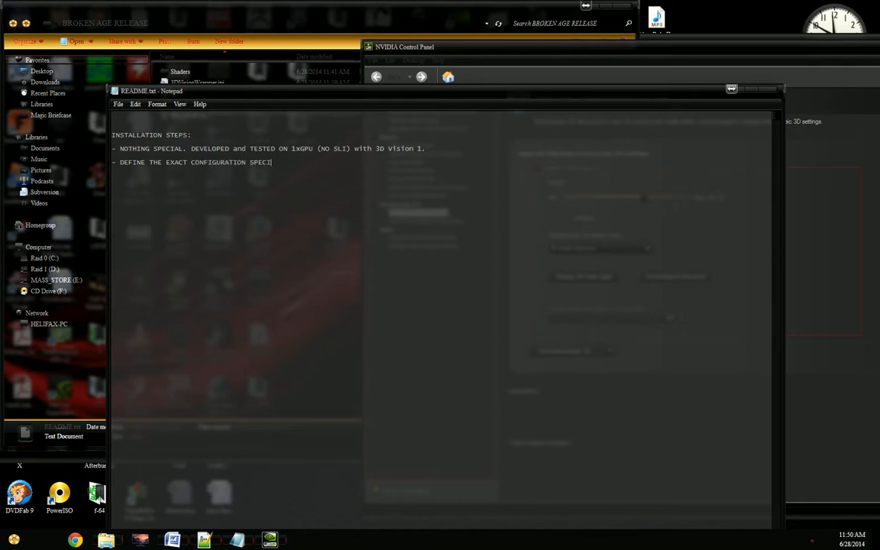
pyautogui.write('FICS thare')
pyautogui.press('BackSpace')
pyautogui.press('BackSpace')
pyautogui.write('t are required for the')
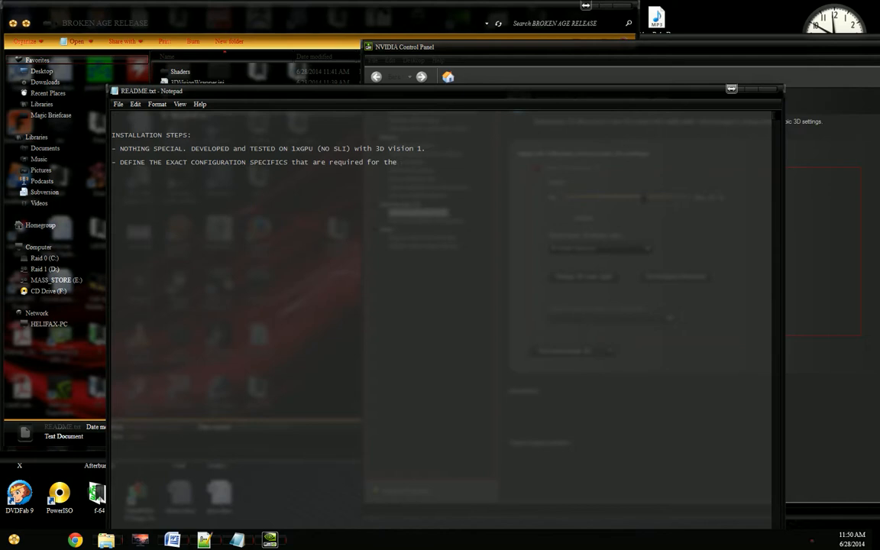
pyautogui.write(' fix to work.')
# Step: Below the README bullets, add a line listing "SLI, 3D VIsion SUrround, 3DTV Play" as configurations
pyautogui.click(787, 208)
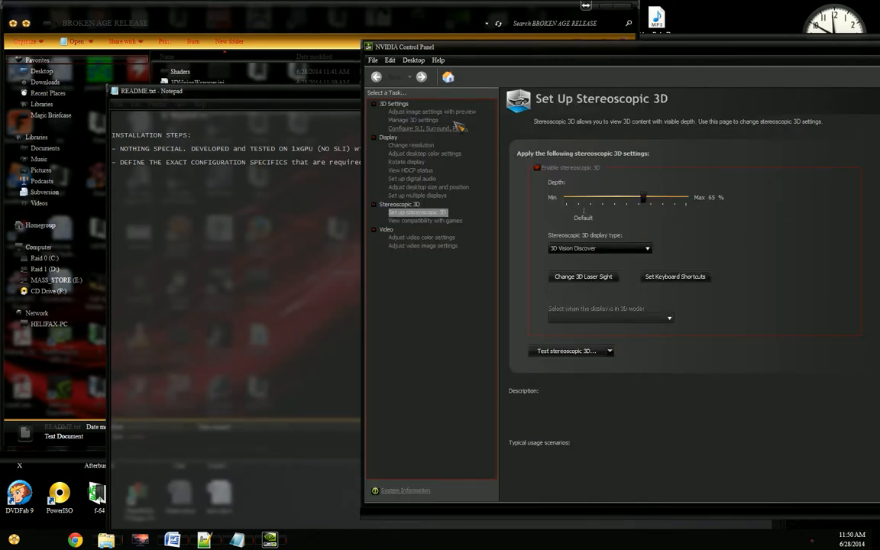
pyautogui.click(132, 217)
pyautogui.press('Return')
pyautogui.press('BackSpace')
pyautogui.write('SLI')
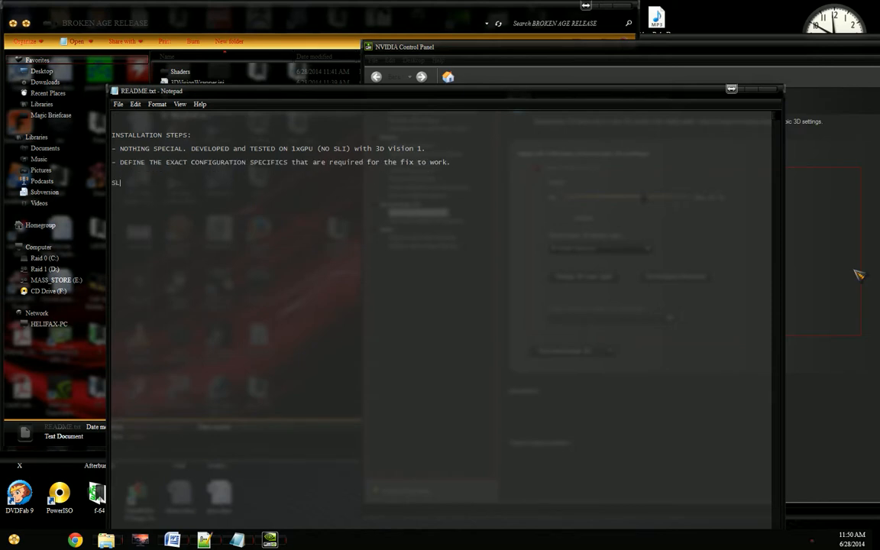
pyautogui.write(', 3D VIsion SUrround')
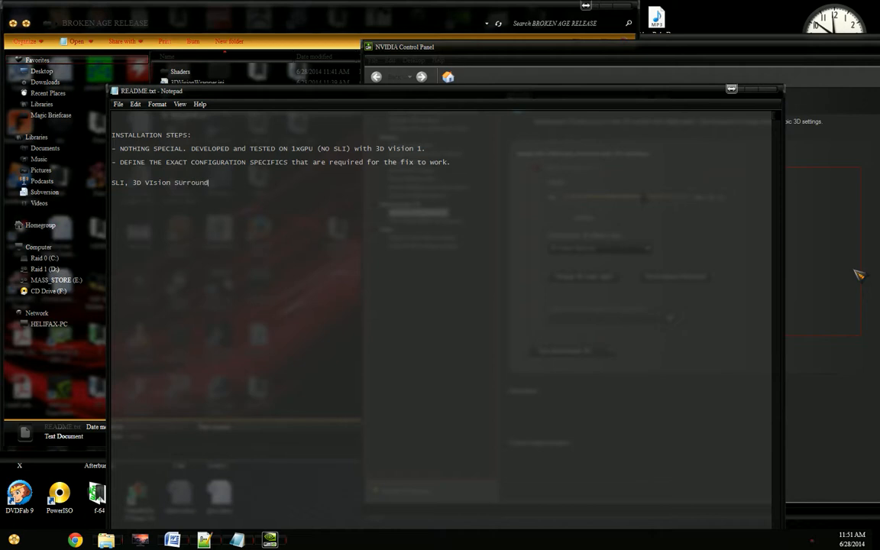
pyautogui.write(', 3DVisio')
pyautogui.press('BackSpace')
pyautogui.press('BackSpace')
pyautogui.press('BackSpace')
pyautogui.press('BackSpace')
pyautogui.press('BackSpace')
pyautogui.press('BackSpace')
pyautogui.write('TV Play')
# Step: Highlight the README's configuration notes, and bring the NVIDIA Control Panel's stereoscopic 3D page forward over the README window
pyautogui.moveTo(264, 186); pyautogui.dragTo(116, 147)
pyautogui.click(416, 235)
pyautogui.moveTo(586, 49); pyautogui.dragTo(396, 84)
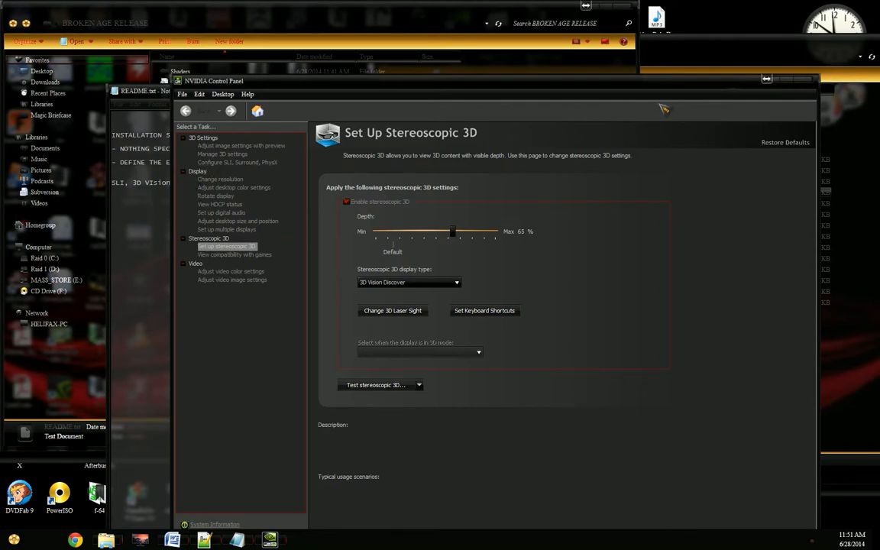
# Step: Launch BrokenAge.exe from the Broken Age folder and move the game window aside to uncover the NVIDIA Control Panel
pyautogui.click(854, 323)
pyautogui.doubleClick(592, 194)
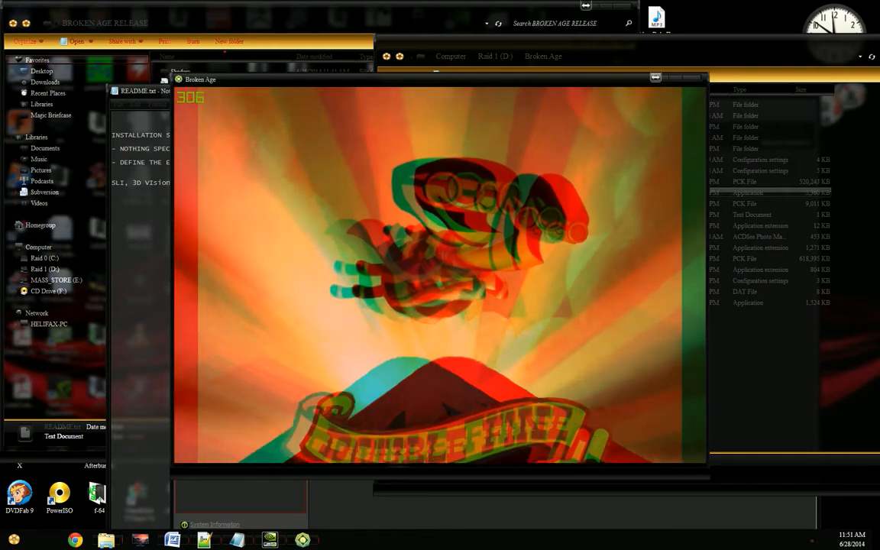
pyautogui.moveTo(332, 81); pyautogui.dragTo(561, 107)
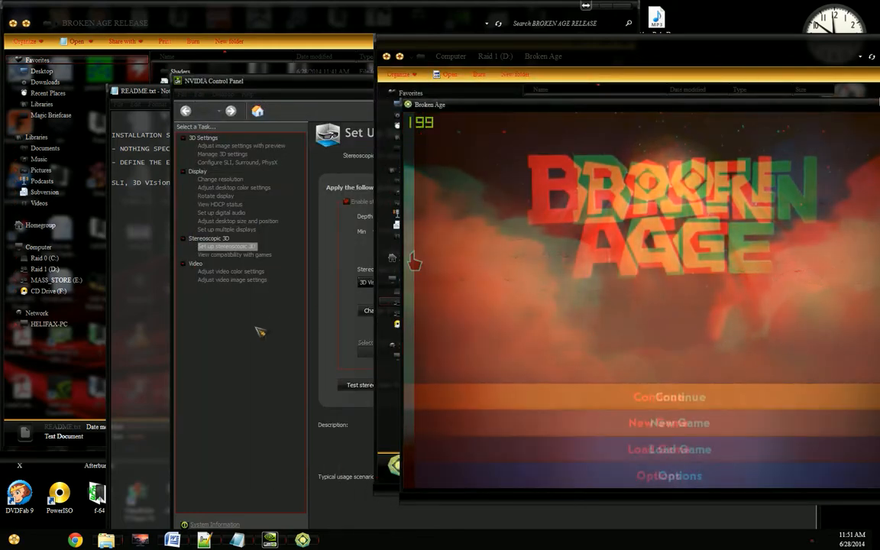
# Step: Switch to the NVIDIA Control Panel and show its Configure SLI, Surround, PhysX page
pyautogui.click(260, 330)
pyautogui.click(222, 154)
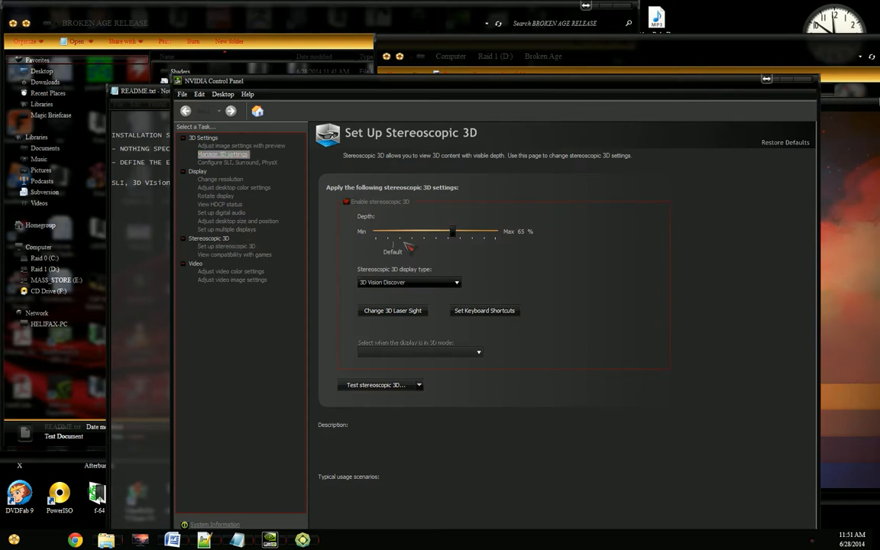
pyautogui.click(236, 162)
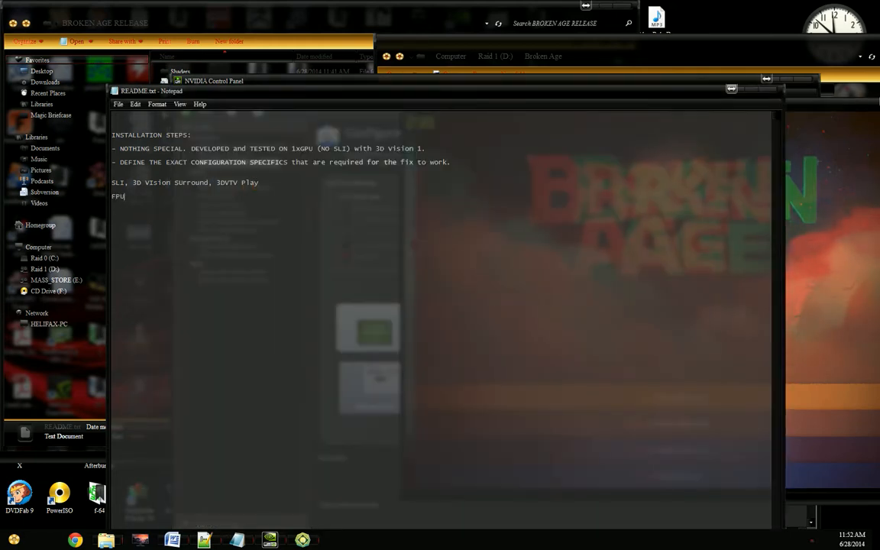
# Step: Add the line "FOUND BETTER PERFORMANCE UNDER ONE GPU." below the configurations line in the README
pyautogui.write('ETTER PERFORMANCE UNDER ONE GPU.')
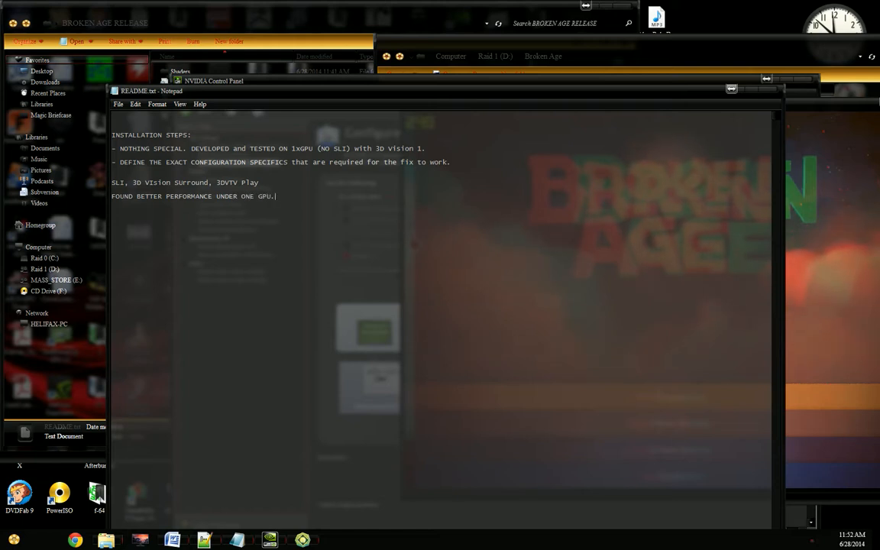
# Step: Close the Broken Age game and the NVIDIA Control Panel, and minimise the README to uncover the folder windows
pyautogui.click(828, 346)
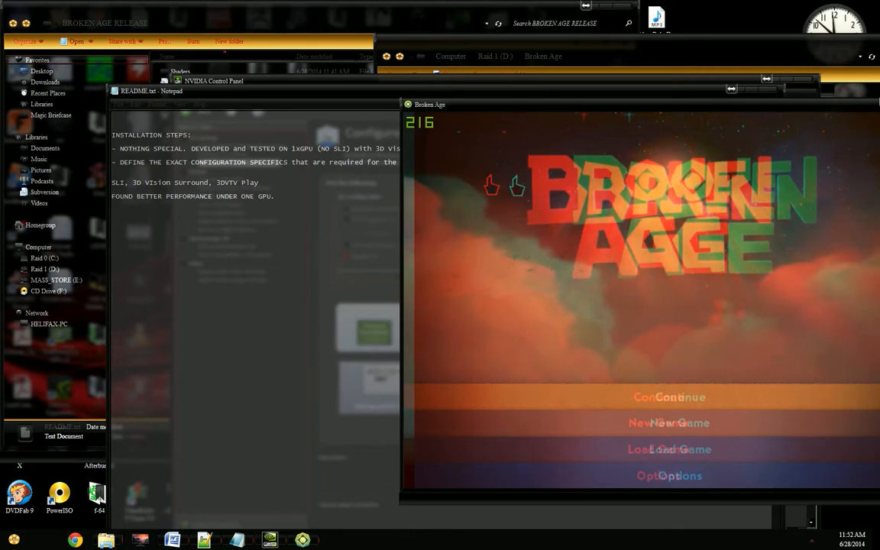
pyautogui.moveTo(562, 110); pyautogui.dragTo(413, 114)
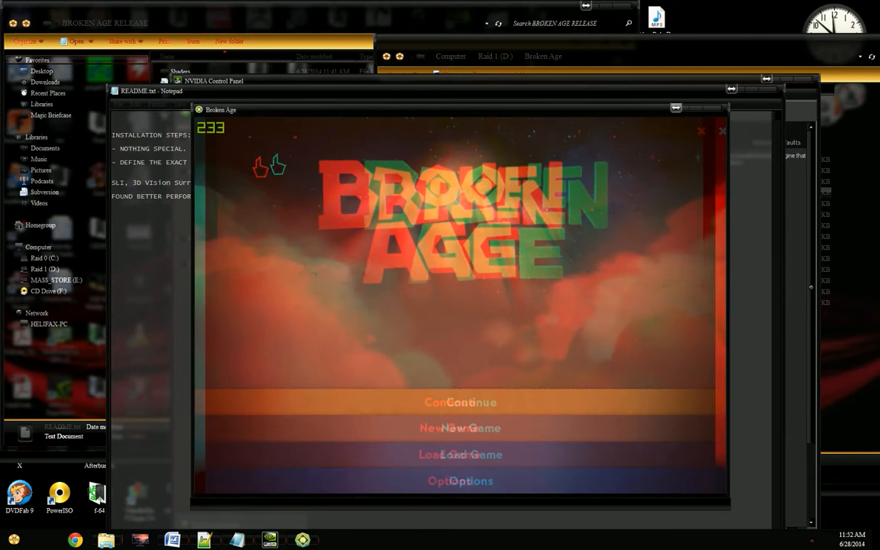
pyautogui.click(718, 108)
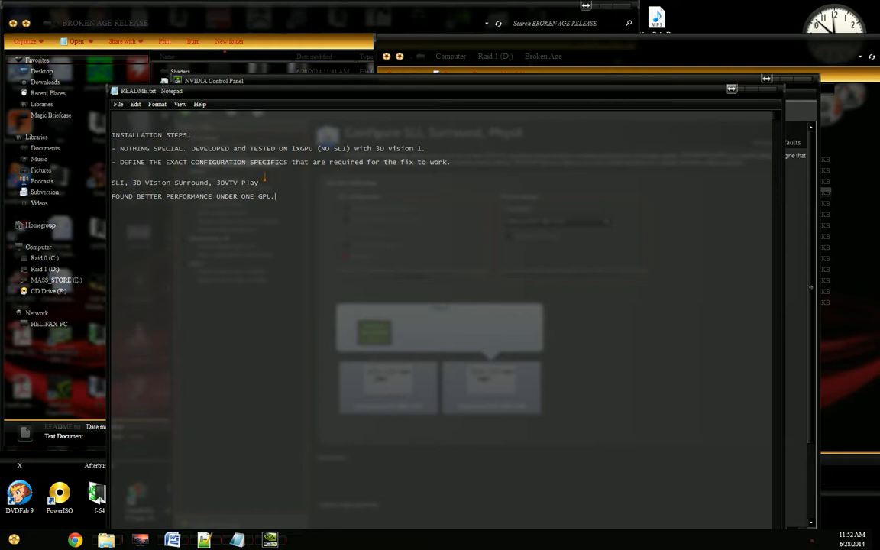
pyautogui.click(748, 94)
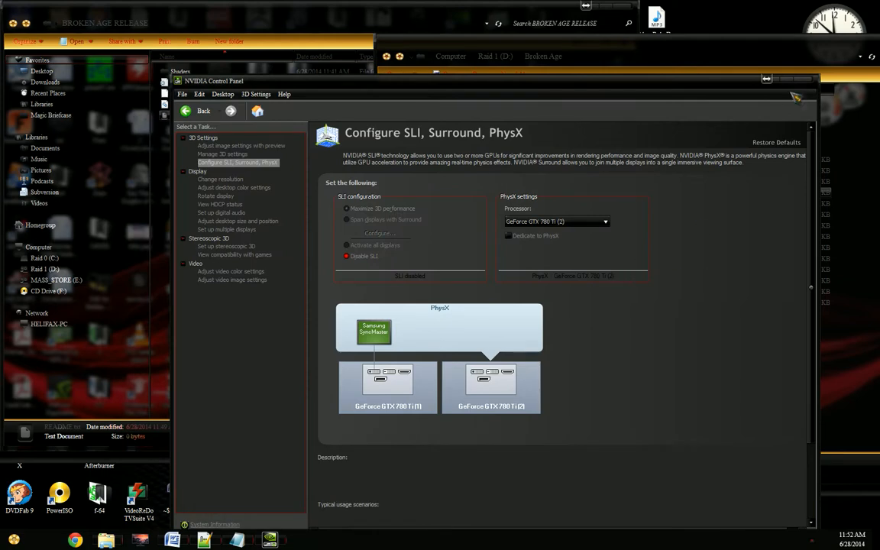
pyautogui.click(725, 77)
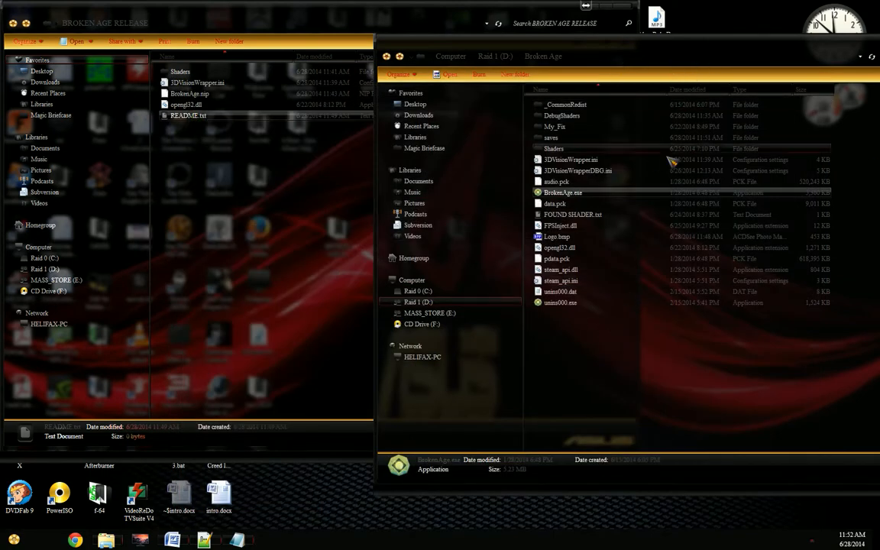
# Step: In the Broken Age folder window, go to the Wolfenstein.The.New.Order folder under Steam\steamapps\common on Raid 1 (D:)
pyautogui.click(491, 56)
pyautogui.write('st')
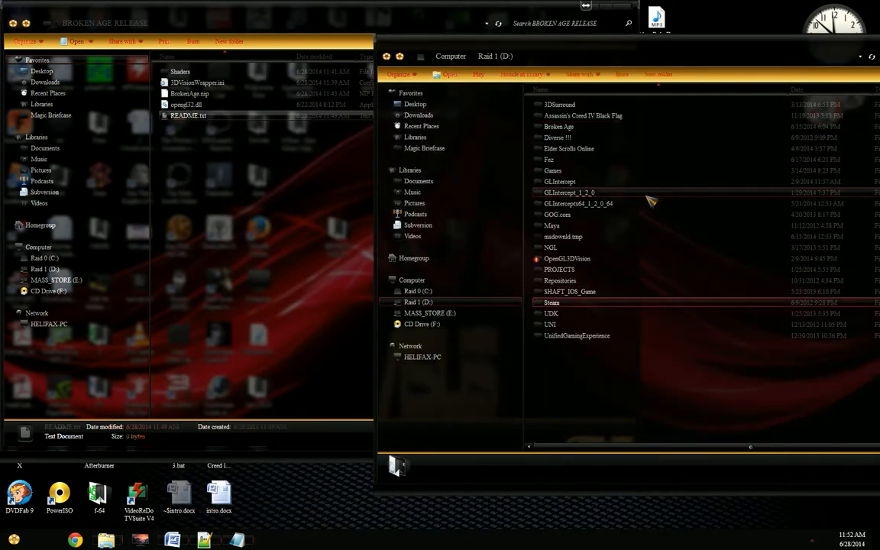
pyautogui.press('Return')
pyautogui.write('st')
pyautogui.press('Down')
pyautogui.press('Down')
pyautogui.press('Up')
pyautogui.press('Return')
pyautogui.press('Down')
pyautogui.press('Up')
pyautogui.press('Return')
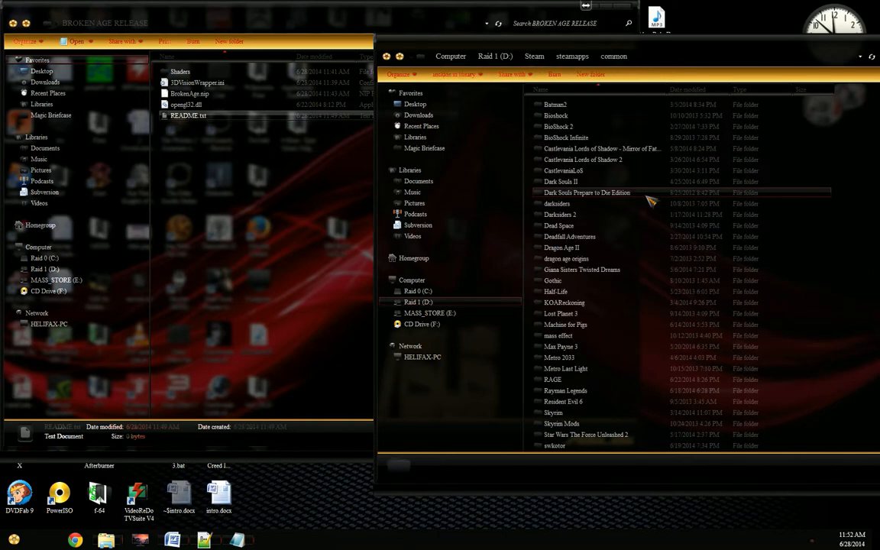
pyautogui.write('w')
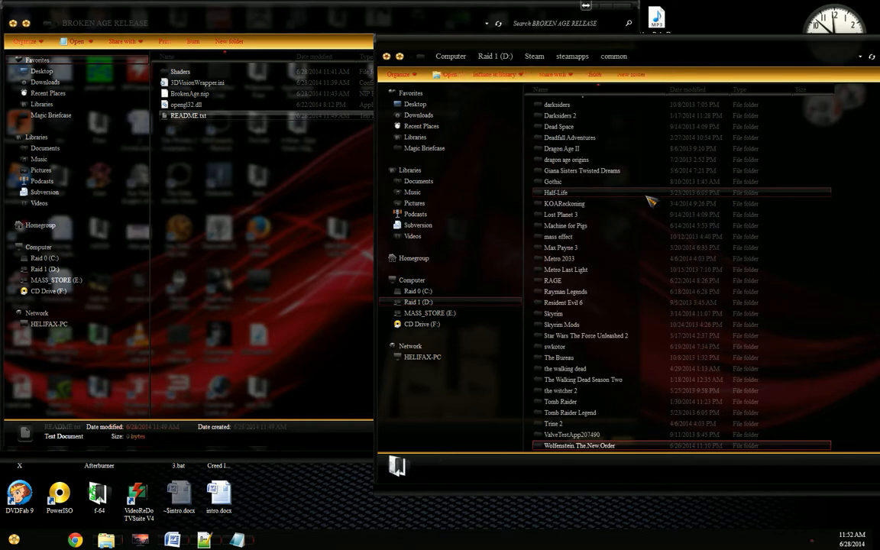
pyautogui.press('Return')
# Step: Check the launch options in the target of the "WolfNewOrder_x64.exe - Shortcut" properties, and close the properties
pyautogui.click(588, 302)
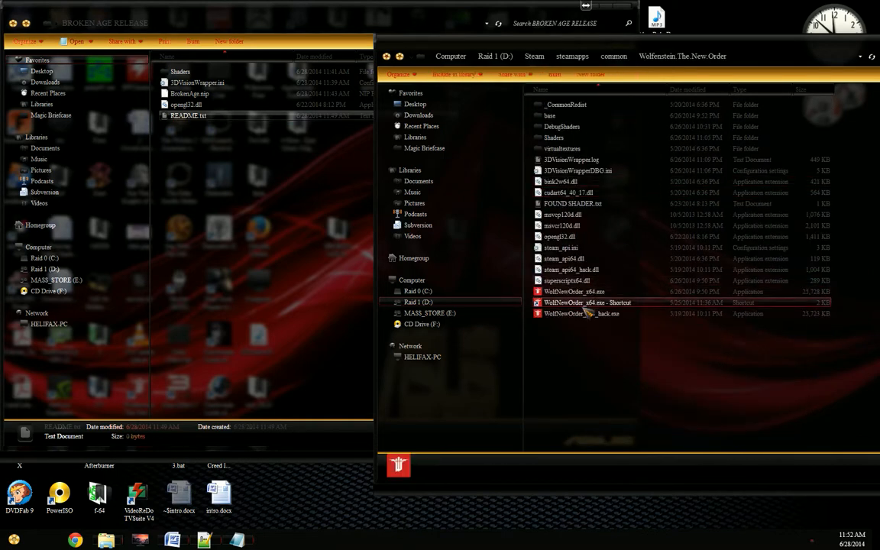
pyautogui.rightClick(599, 303)
pyautogui.click(626, 521)
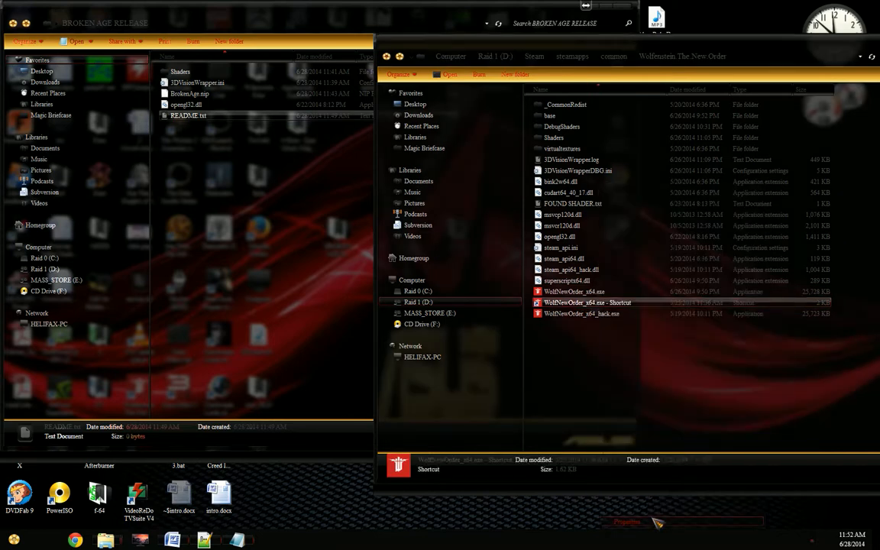
pyautogui.click(708, 354)
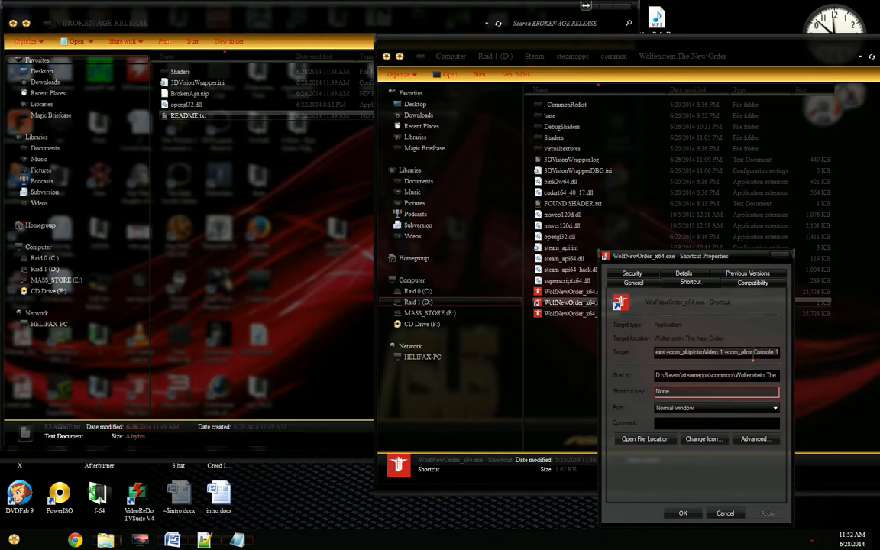
pyautogui.press('Return')
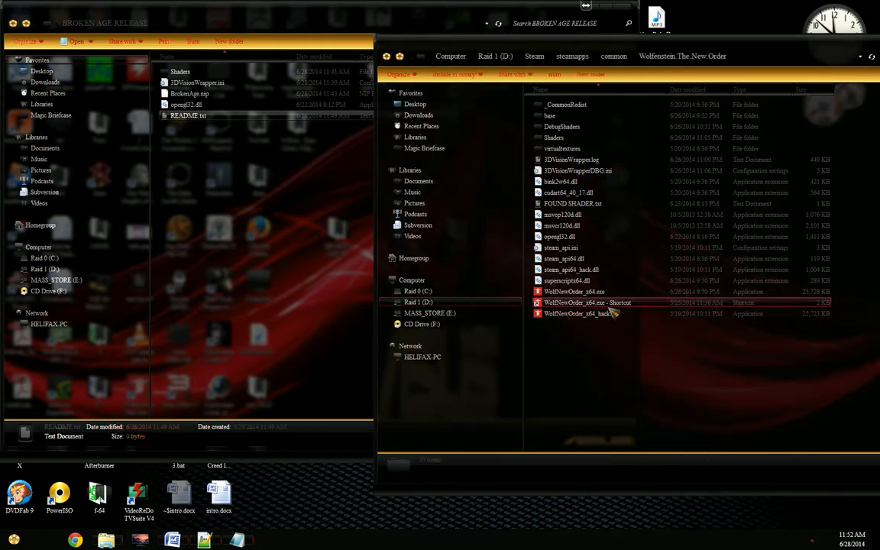
# Step: Launch Wolfenstein: The New Order from its shortcut and dismiss the OpenGL-3D Vision Wrapper startup logo dialogs
pyautogui.doubleClick(609, 306)
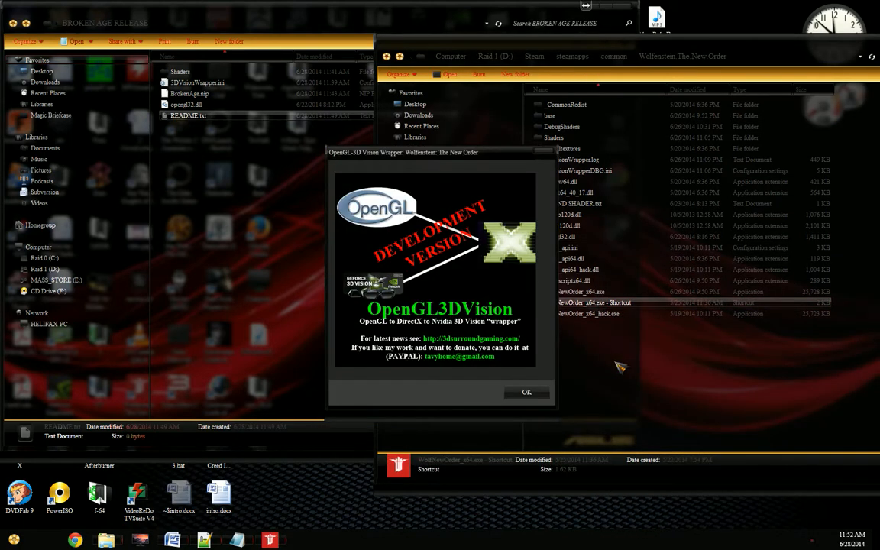
pyautogui.press('Return')
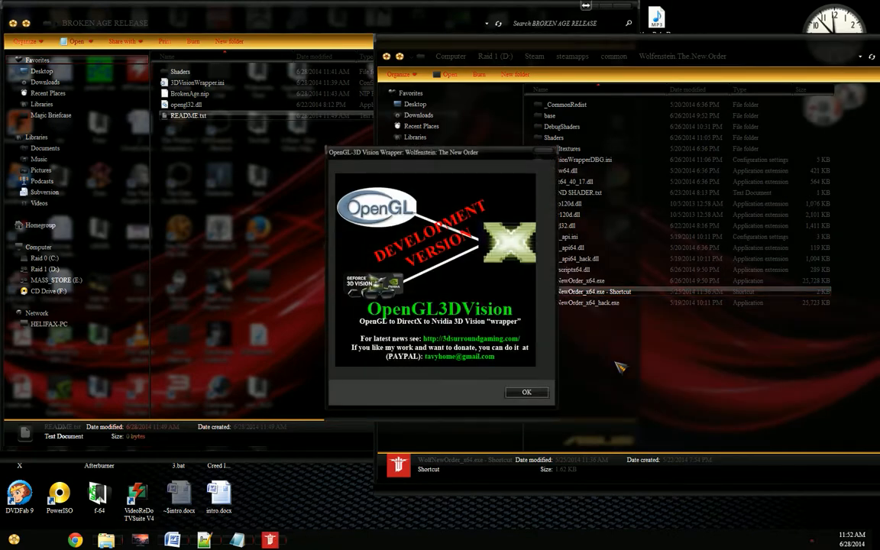
pyautogui.press('Return')
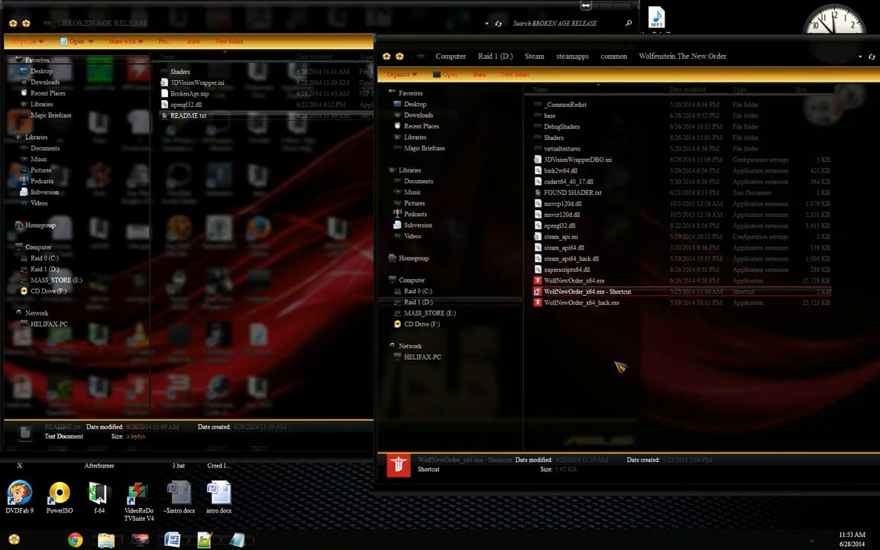
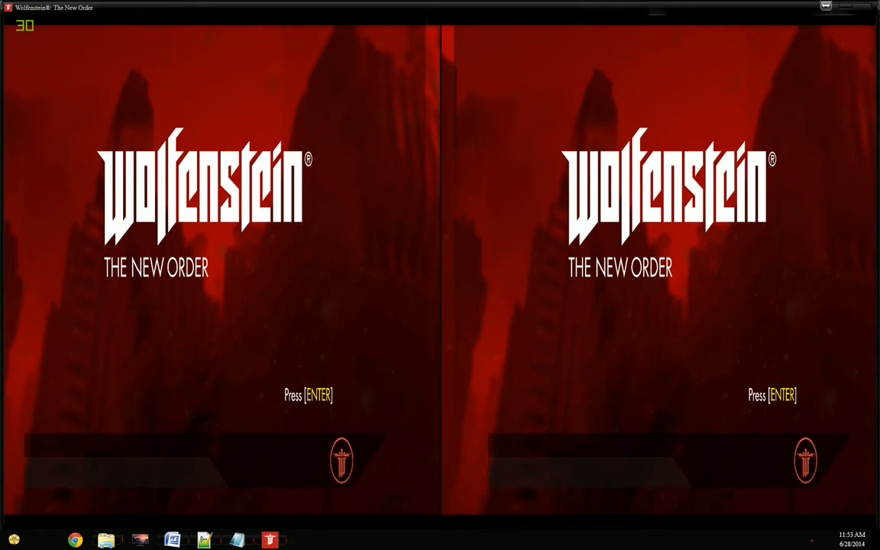
# Step: Continue past the title and save notice, resume the current Wolfenstein campaign into gameplay, and quit the game
pyautogui.press('Return')
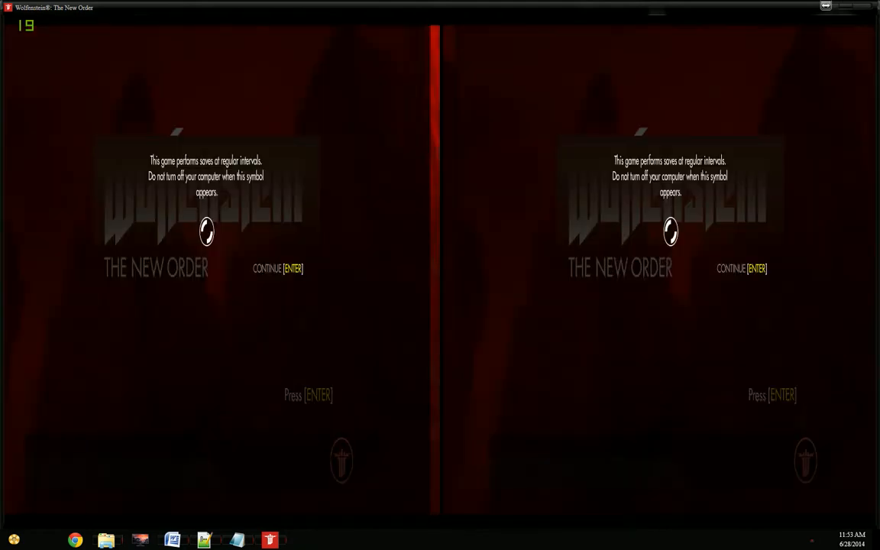
pyautogui.press('Return')
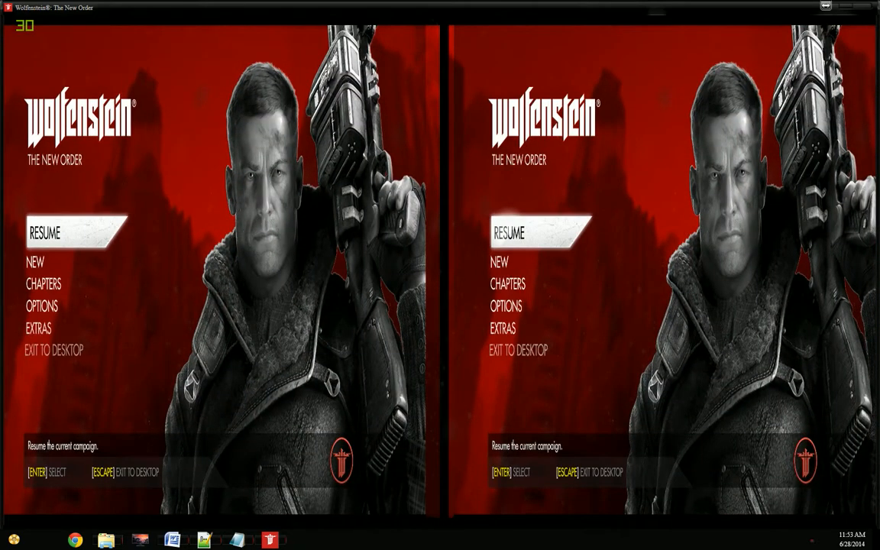
pyautogui.press('Return')
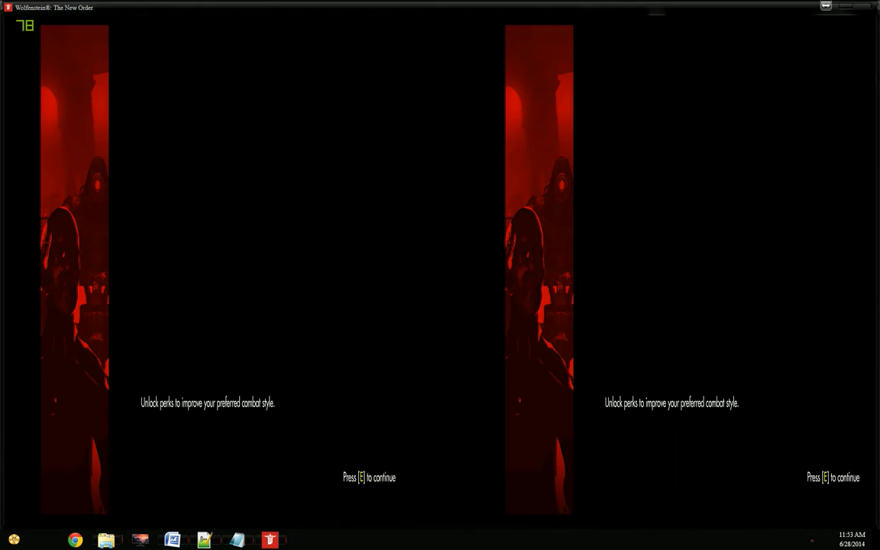
pyautogui.press('e')
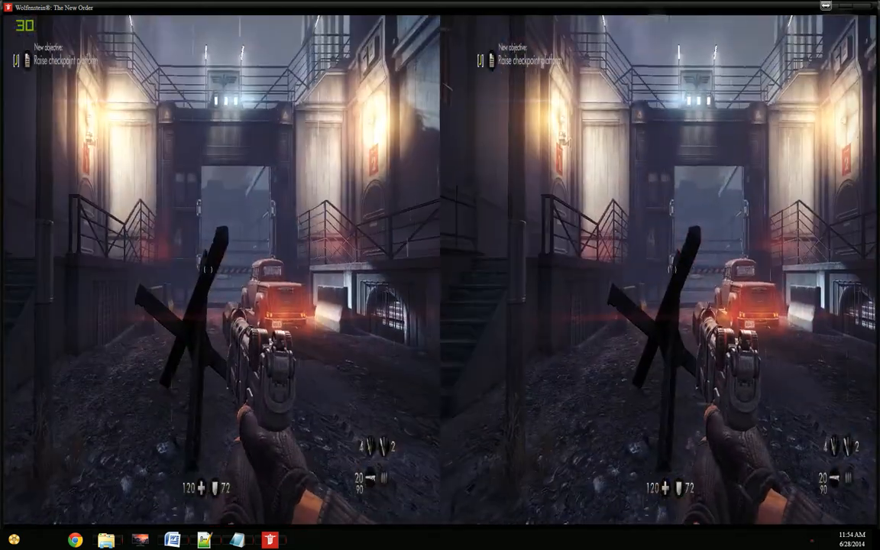
pyautogui.hotkey('alt', 'F4')
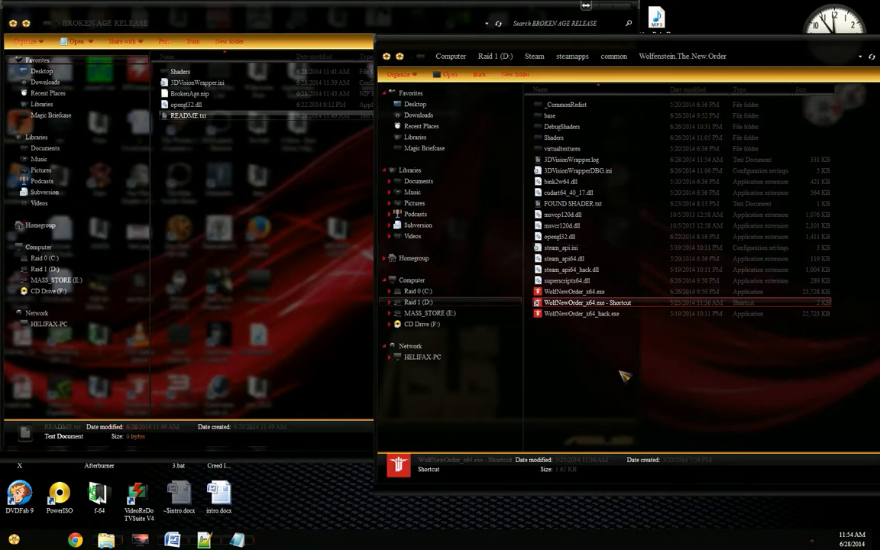
# Step: Look at the properties of "WolfNewOrder_x64.exe - Shortcut" in the game folder, and dismiss them without changes
pyautogui.click(620, 291)
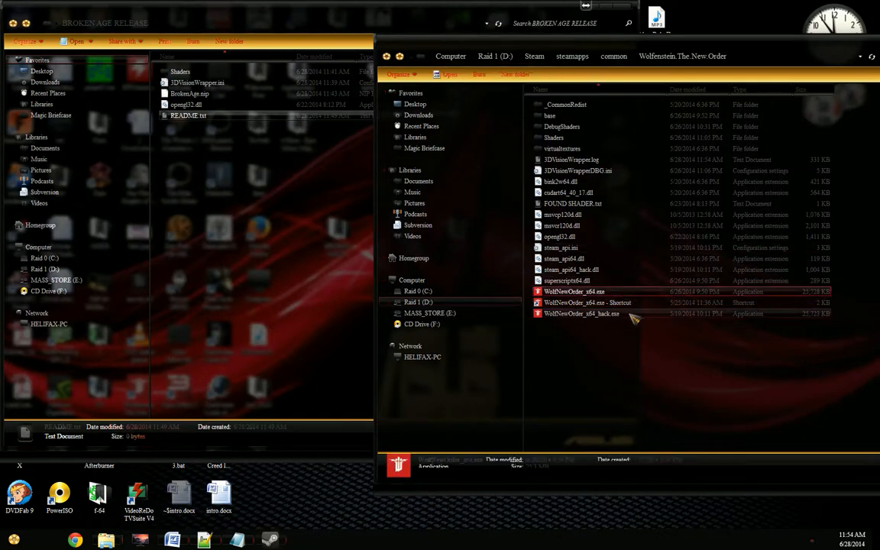
pyautogui.click(633, 314)
pyautogui.click(635, 303)
pyautogui.rightClick(634, 302)
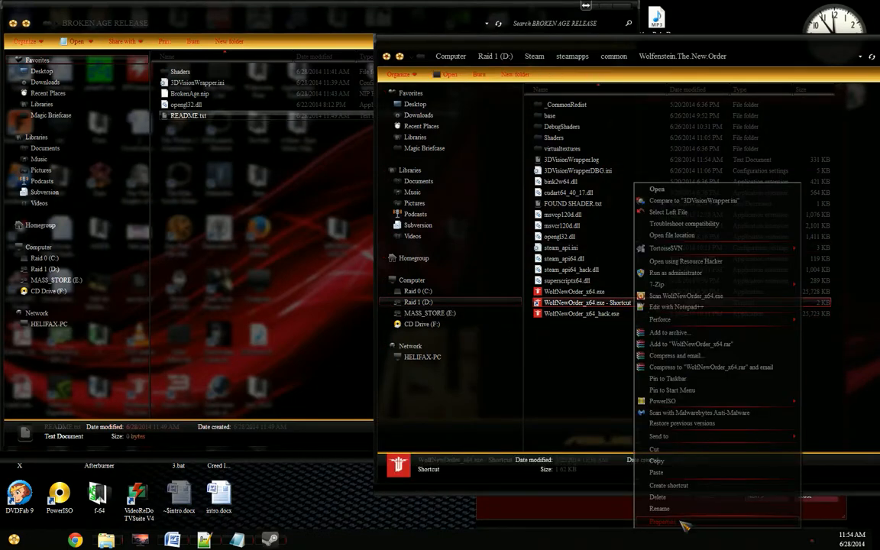
pyautogui.click(661, 521)
pyautogui.press('Escape')
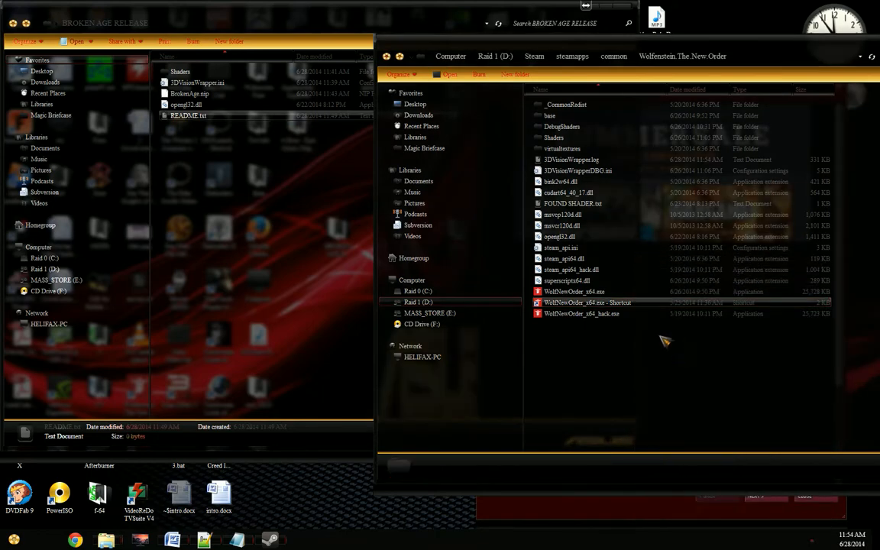
# Step: Launch the game directly from WolfNewOrder_x64.exe, and dismiss the wrapper logo and the Linking Error dialog
pyautogui.doubleClick(588, 291)
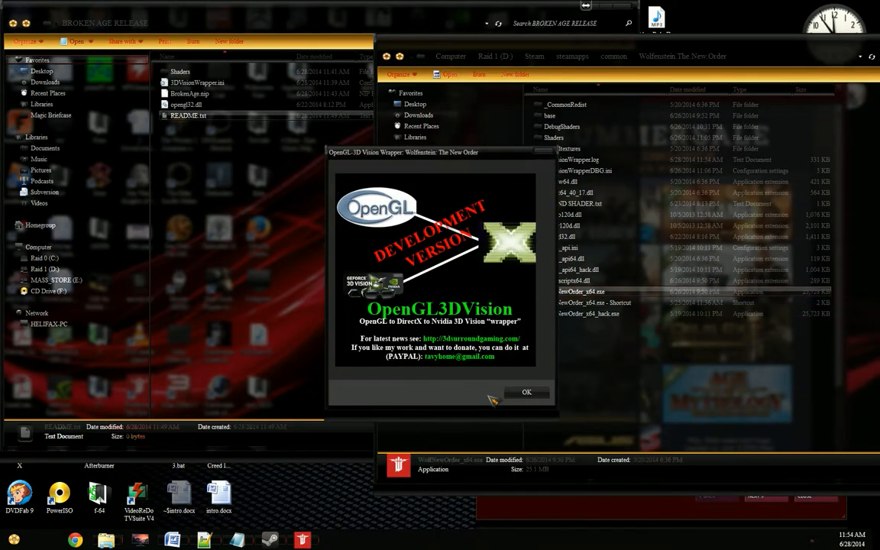
pyautogui.click(529, 393)
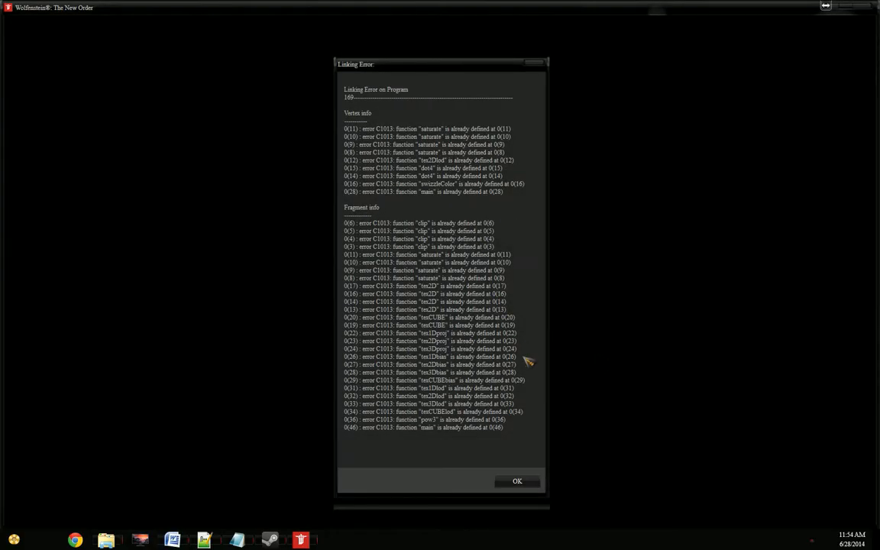
pyautogui.click(529, 480)
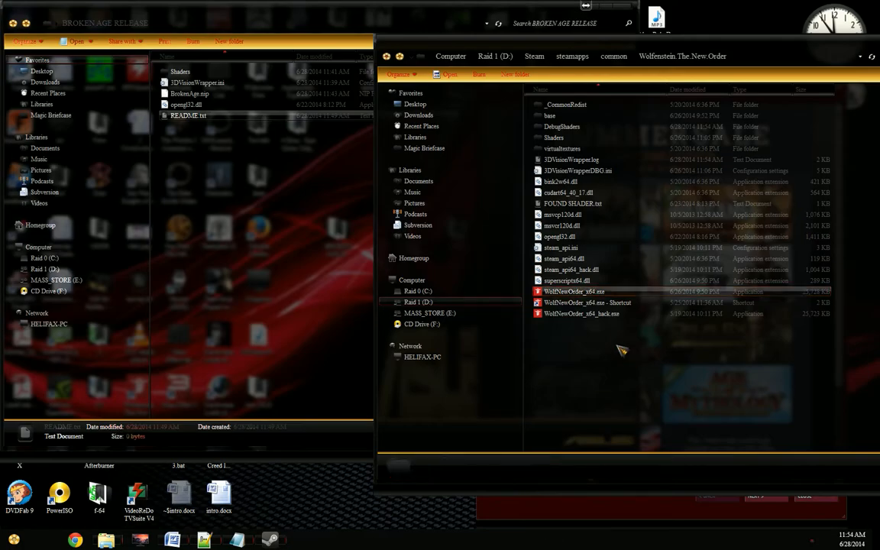
# Step: Run WolfNewOrder_x64.exe again, dismiss its logo and Linking Error dialogs, and close the Steam Update News window
pyautogui.doubleClick(613, 293)
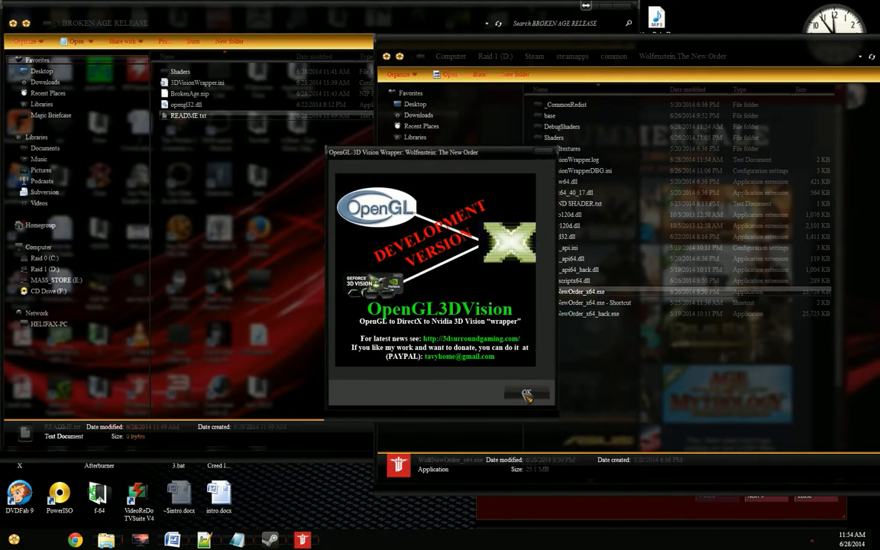
pyautogui.click(526, 393)
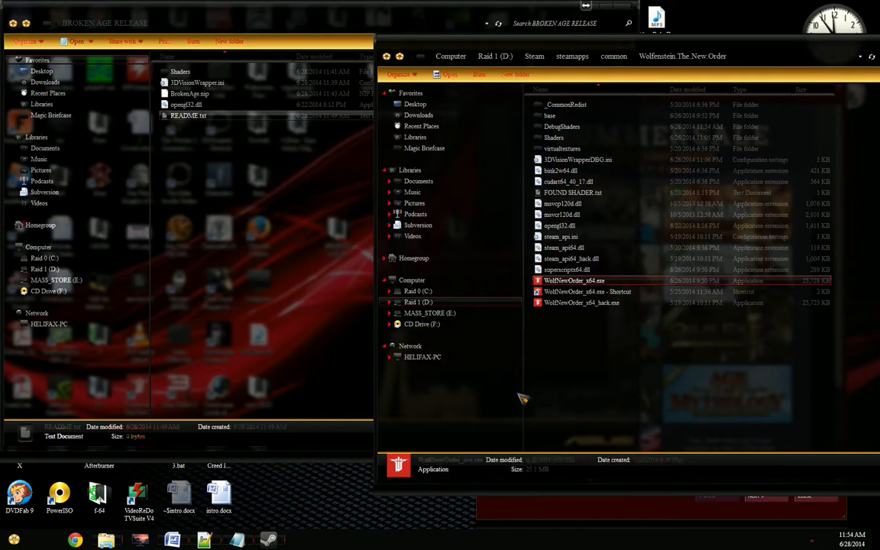
pyautogui.click(521, 394)
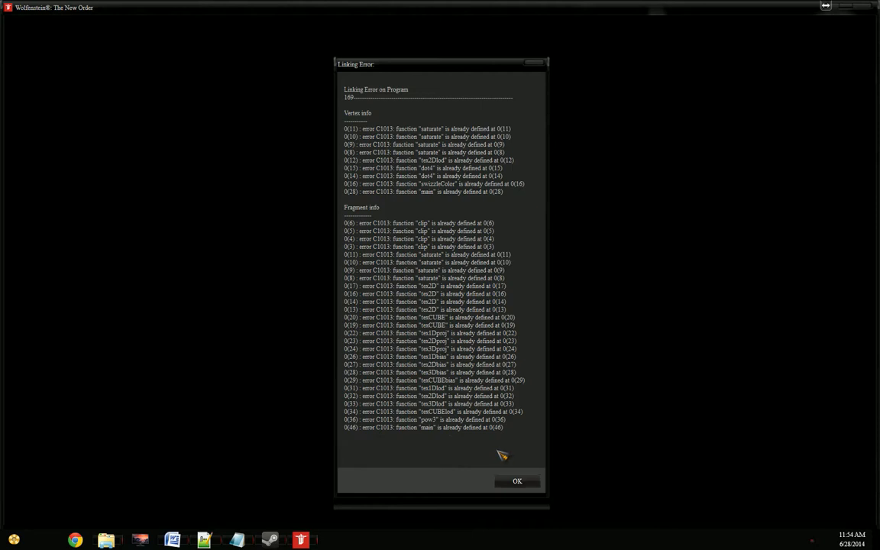
pyautogui.press('Return')
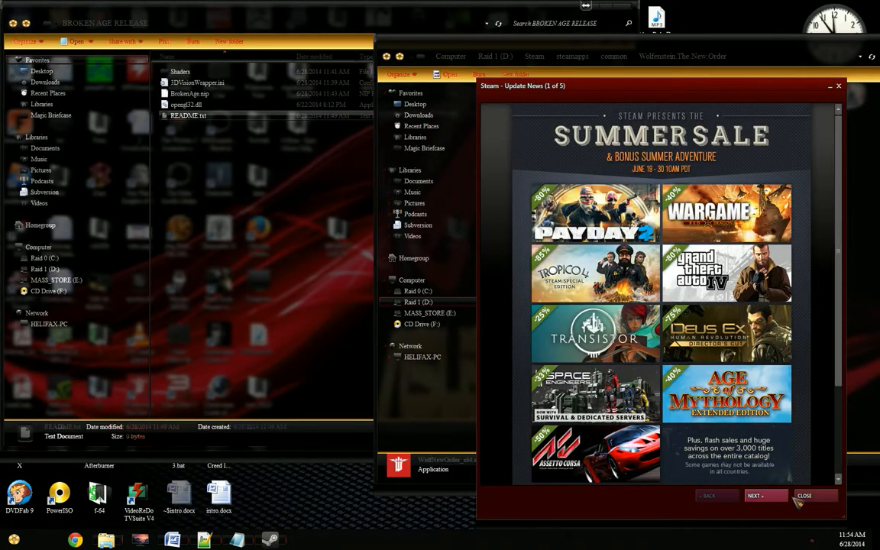
pyautogui.click(812, 497)
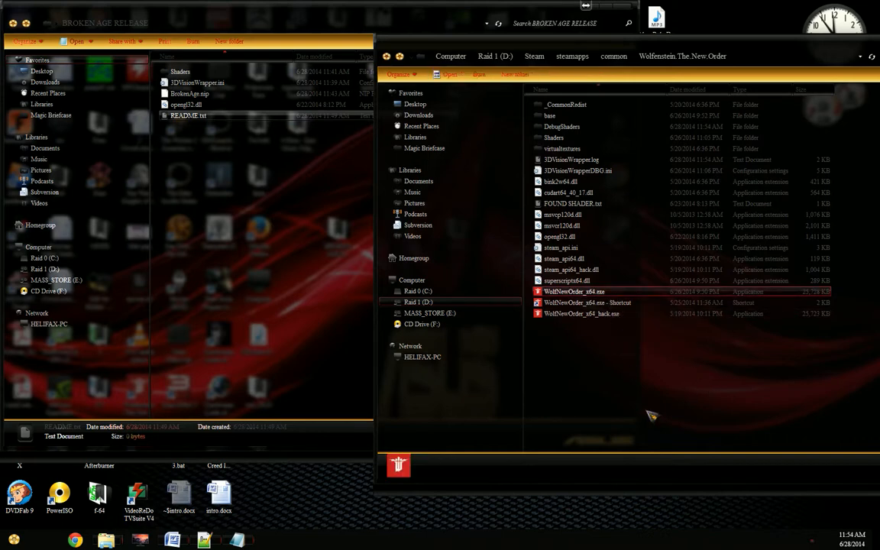
# Step: Examine the dumped GLSL shader files in the DebugShaders folder, and return to the Wolfenstein.The.New.Order folder
pyautogui.doubleClick(582, 126)
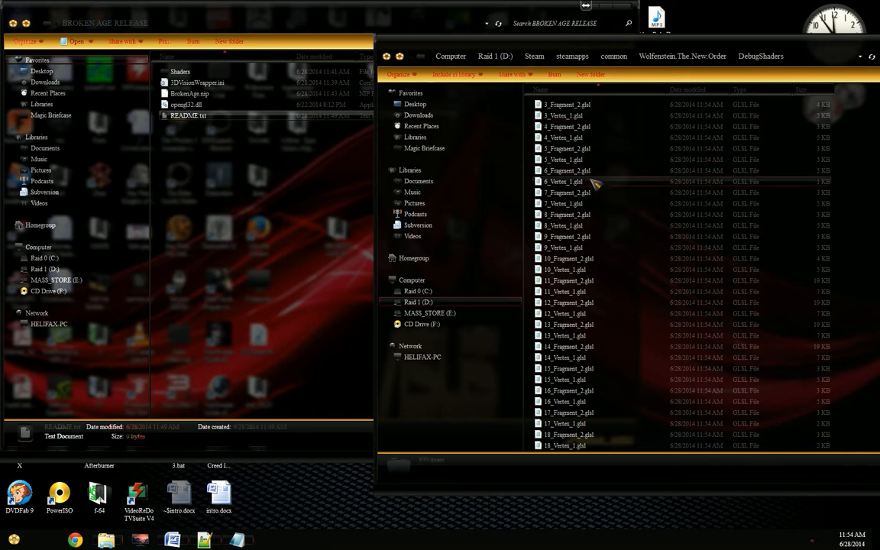
pyautogui.press('BackSpace')
pyautogui.press('End')
pyautogui.press('Up')
pyautogui.press('Up')
pyautogui.press('Up')
pyautogui.press('Up')
pyautogui.press('Up')
pyautogui.press('Up')
pyautogui.press('Up')
pyautogui.press('Up')
pyautogui.press('Up')
pyautogui.press('Up')
pyautogui.press('Up')
pyautogui.press('Up')
pyautogui.press('Up')
pyautogui.press('Up')
pyautogui.press('Up')
pyautogui.press('Up')
pyautogui.press('Up')
pyautogui.press('Up')
pyautogui.press('Up')
pyautogui.press('Down')
pyautogui.press('Down')
pyautogui.press('Down')
pyautogui.press('Down')
pyautogui.press('Down')
pyautogui.press('Down')
pyautogui.press('Down')
pyautogui.press('Down')
pyautogui.press('Down')
pyautogui.press('Down')
pyautogui.press('Down')
pyautogui.press('Down')
pyautogui.press('Down')
pyautogui.press('Down')
pyautogui.press('Down')
pyautogui.press('Down')
pyautogui.press('Down')
pyautogui.press('Down')
pyautogui.press('Down')
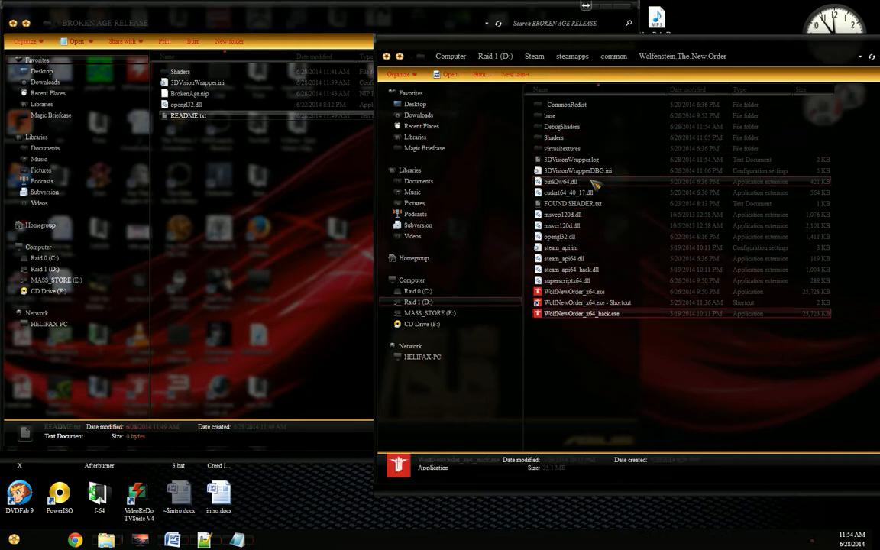
pyautogui.press('Home')
pyautogui.press('Down')
pyautogui.press('Down')
pyautogui.press('Return')
pyautogui.press('BackSpace')
pyautogui.press('End')
pyautogui.press('Home')
pyautogui.press('Down')
pyautogui.press('Down')
pyautogui.press('Return')
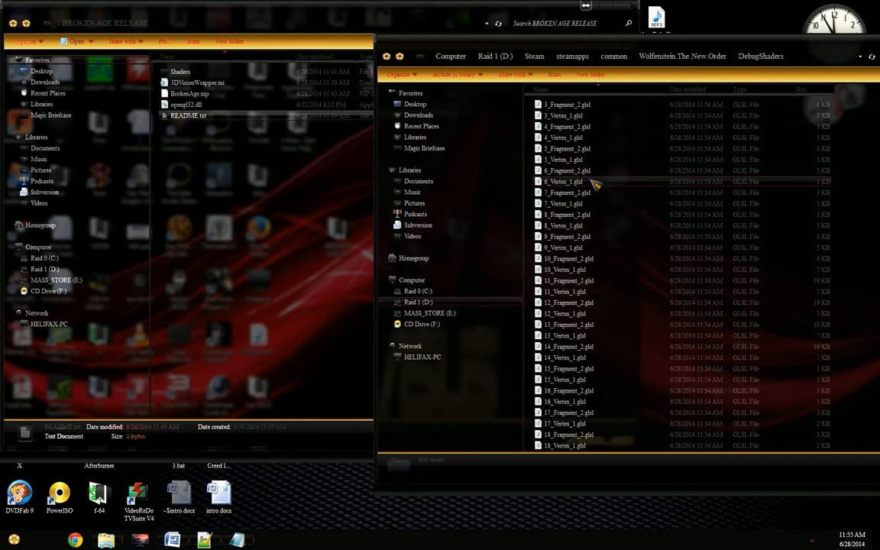
pyautogui.press('BackSpace')
# Step: Launch the game from "WolfNewOrder_x64.exe - Shortcut" and dismiss the wrapper startup dialogs
pyautogui.press('End')
pyautogui.press('Up')
pyautogui.press('Return')
pyautogui.press('Return')
pyautogui.press('Return')
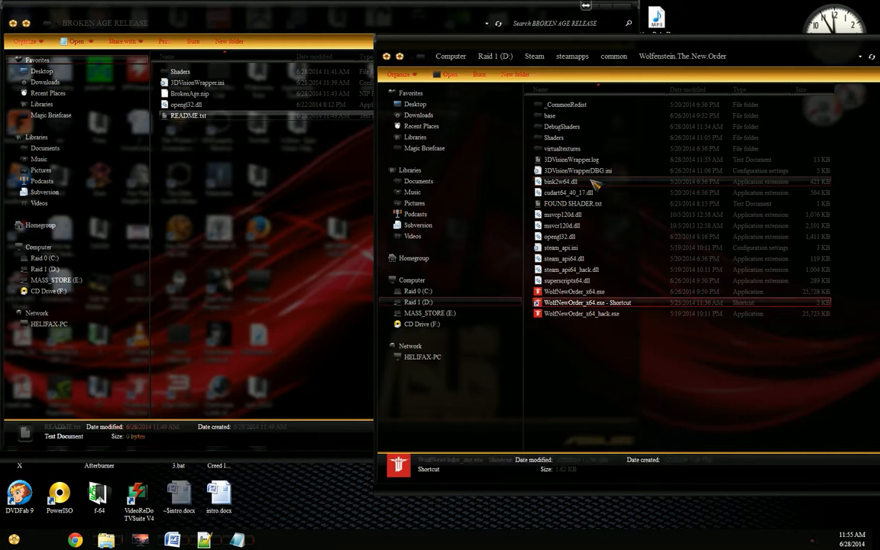
# Step: Start WolfNewOrder_x64.exe without the shortcut's launch options for comparison, and dismiss the Linking Error dialog
pyautogui.press('Up')
pyautogui.press('Return')
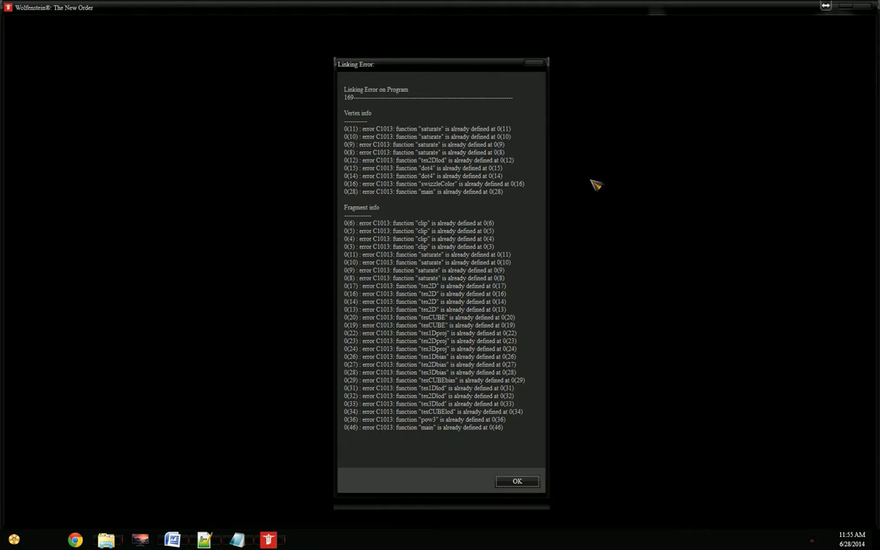
pyautogui.press('Return')
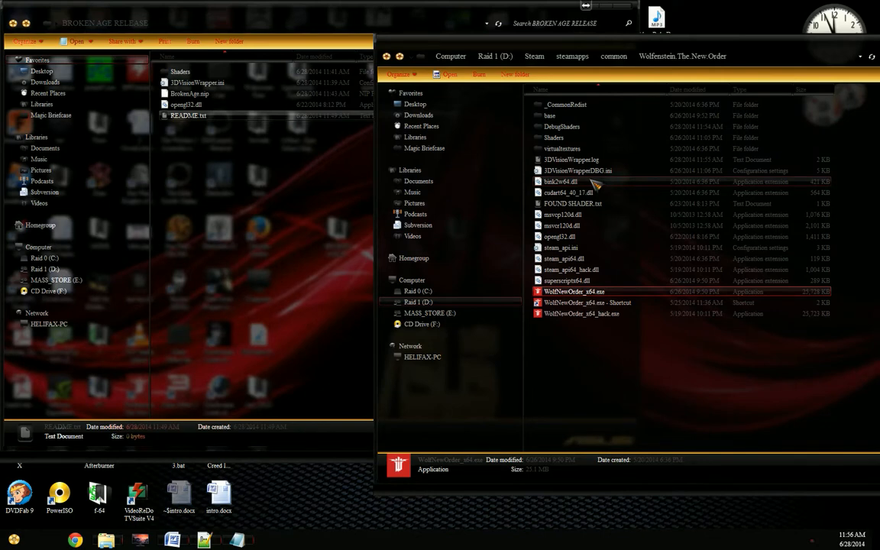
# Step: Copy the full target command line from the "WolfNewOrder_x64.exe - Shortcut" properties, and close the properties
pyautogui.rightClick(584, 302)
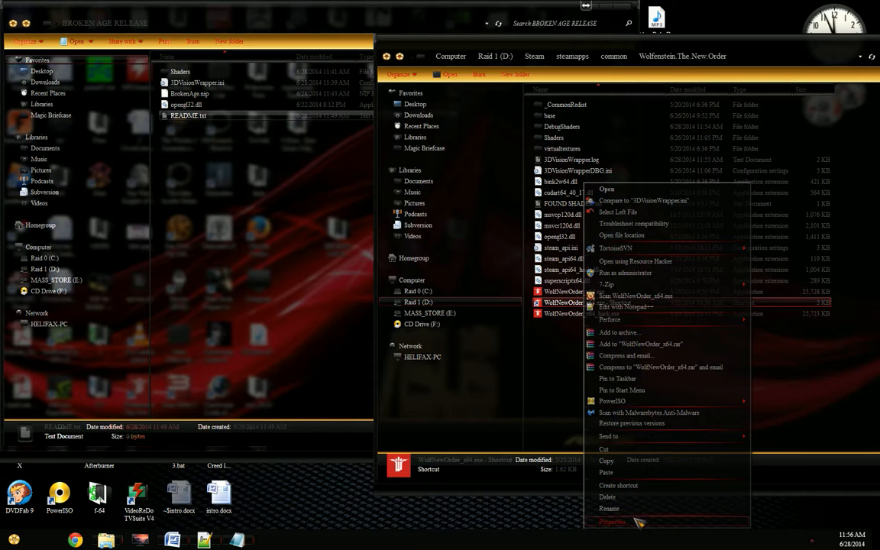
pyautogui.click(615, 520)
pyautogui.click(665, 513)
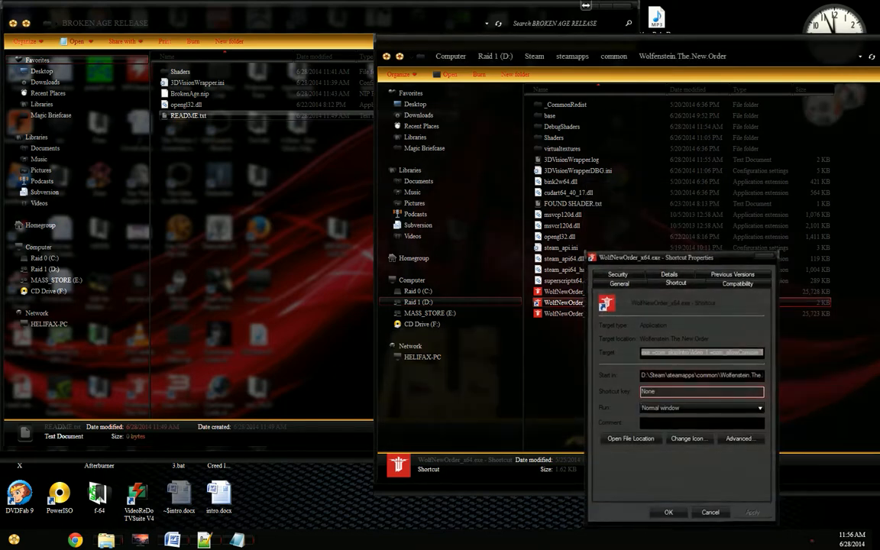
# Step: Add the line "MAKE A SHORTCUT WITH THE FOLLOWING COMMANDS:" at the end of the README, and paste the copied target below it
pyautogui.click(238, 539)
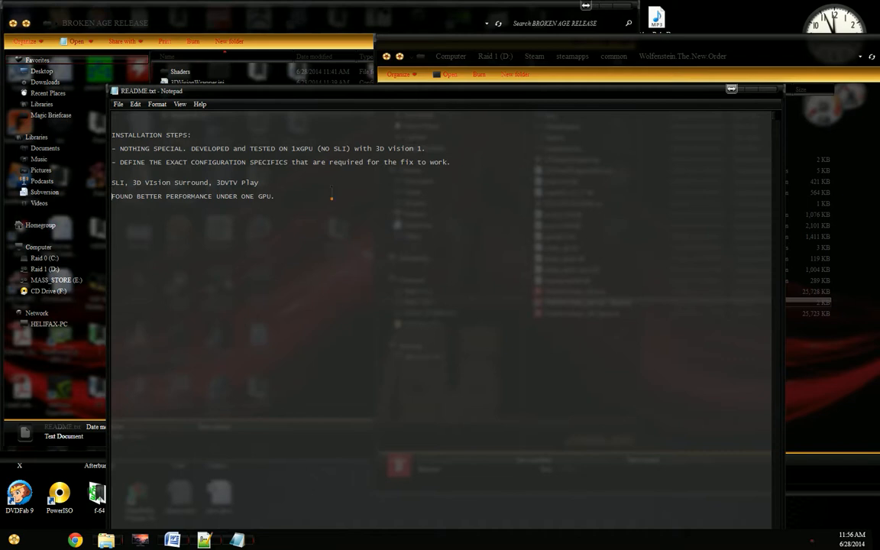
pyautogui.write('MAKE A SHORTCUT WITH THE FOLLOWING COMMANDS:')
pyautogui.press('Return')
pyautogui.write('D:\\Steam\\steamapps\\common\\wolfenstein.The.New.Order\\wolfNewOrder_x64.exe +com_skipIntrovideo 1 +com_allowConsole 1')
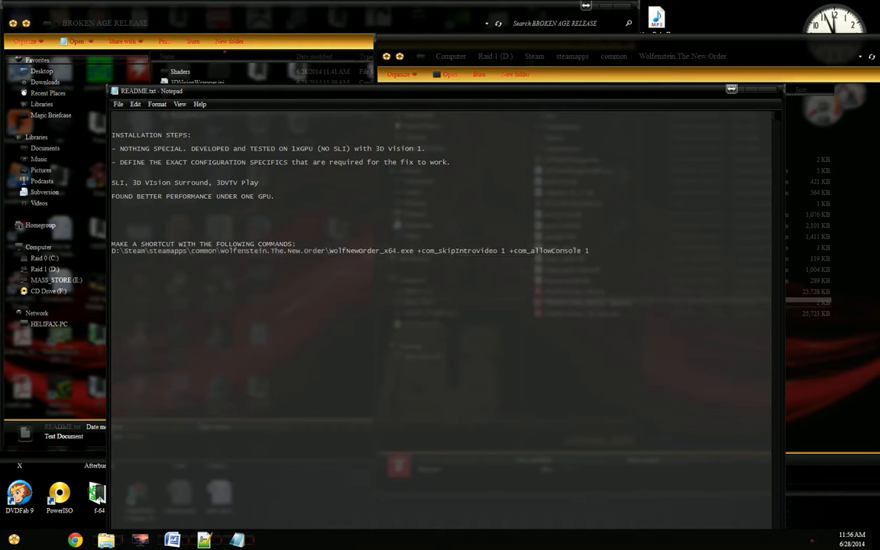
# Step: Change the pasted path's drive to X:\ and highlight the launch options "+com_skipIntroVideo 1 +com_allowConsole 1"
pyautogui.press('Home')
pyautogui.hotkey('shift', 'Right')
pyautogui.hotkey('shift', 'Right')
pyautogui.hotkey('shift', 'Right')
pyautogui.press('Delete')
pyautogui.write('X:\\')
pyautogui.hotkey('ctrl', 'Left')
pyautogui.press('Left')
pyautogui.hotkey('shift', 'End')
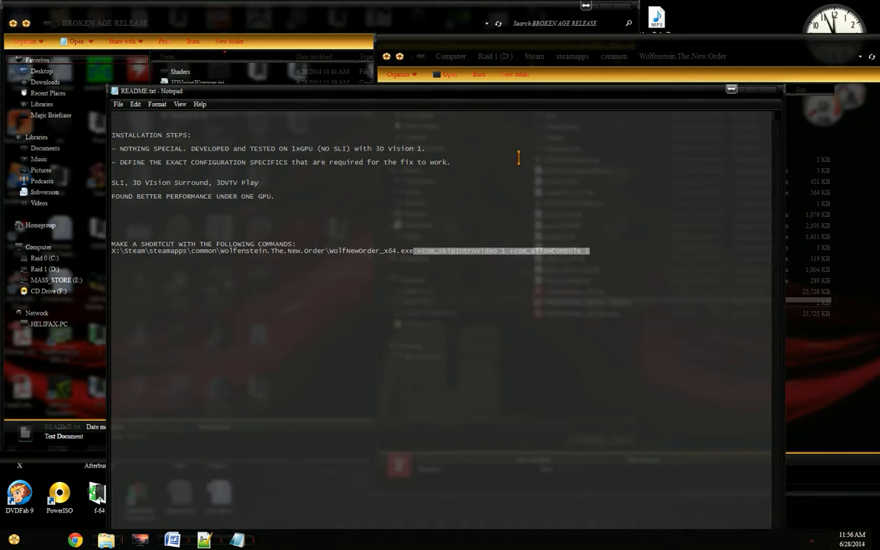
# Step: Add the line "INGAME OPTIONS THAT YOU WERE USING WHEN THE FIX WAS MADE" below the README's configuration specifics item
pyautogui.moveTo(120, 162); pyautogui.dragTo(342, 169)
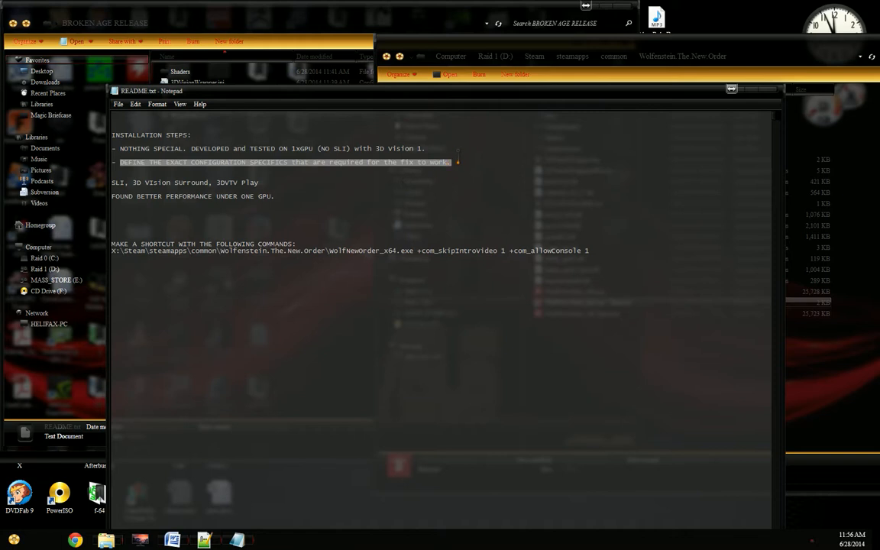
pyautogui.click(409, 153)
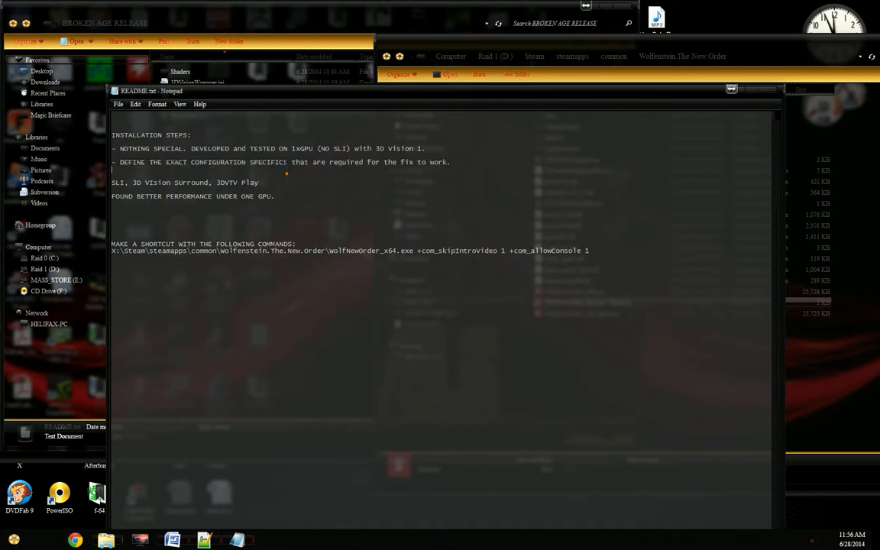
pyautogui.press('Return')
pyautogui.press('Return')
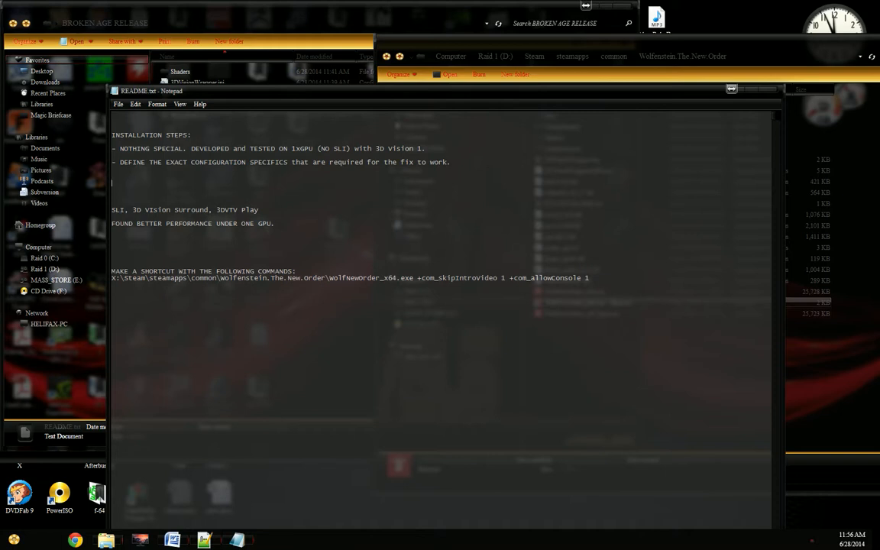
pyautogui.write('INGAME OPTIONS THAT YOU AR')
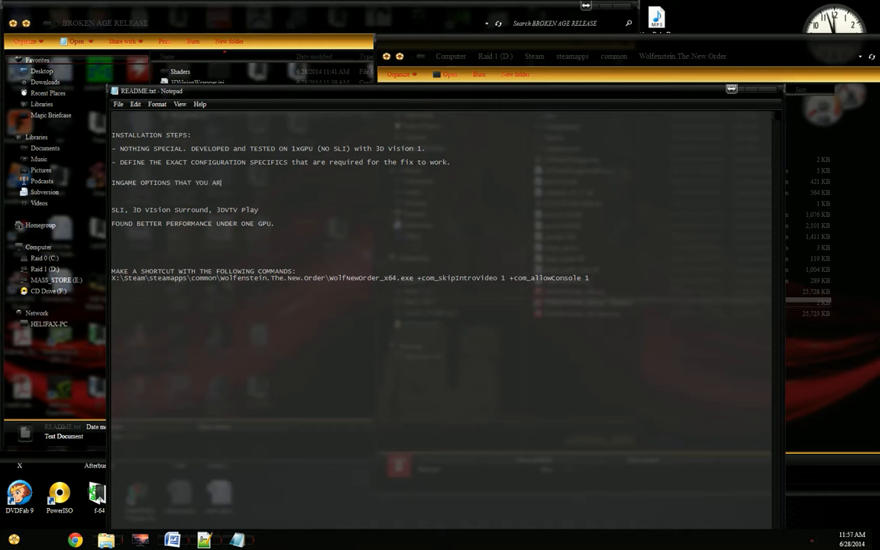
pyautogui.press('BackSpace')
pyautogui.write('WERE USING WHEN TY')
pyautogui.press('BackSpace')
pyautogui.write('HE FIX WAS MADE')
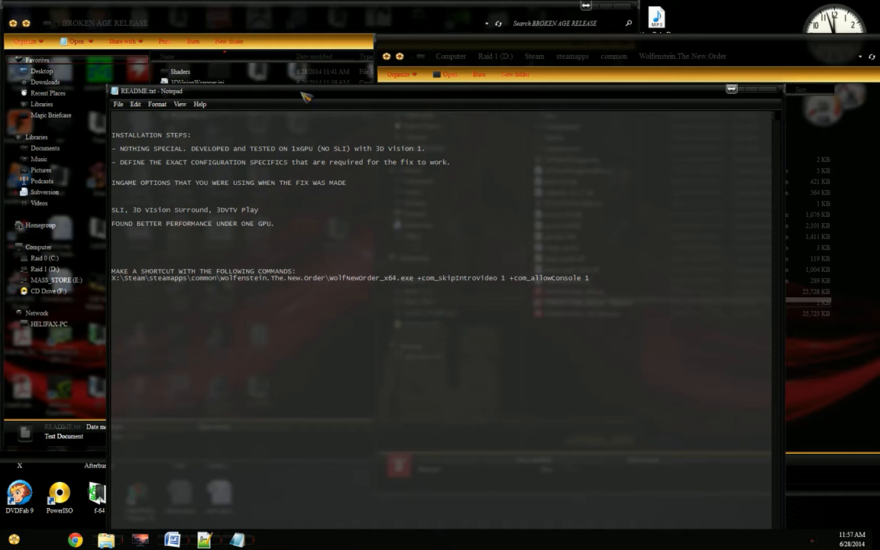
pyautogui.moveTo(300, 91); pyautogui.dragTo(459, 81)
pyautogui.moveTo(537, 76); pyautogui.dragTo(505, 72)
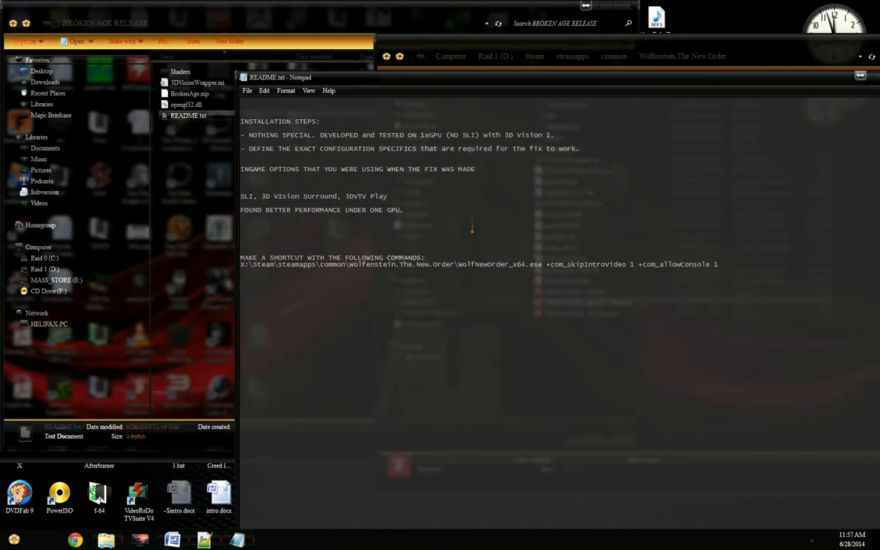
pyautogui.moveTo(546, 77); pyautogui.dragTo(529, 76)
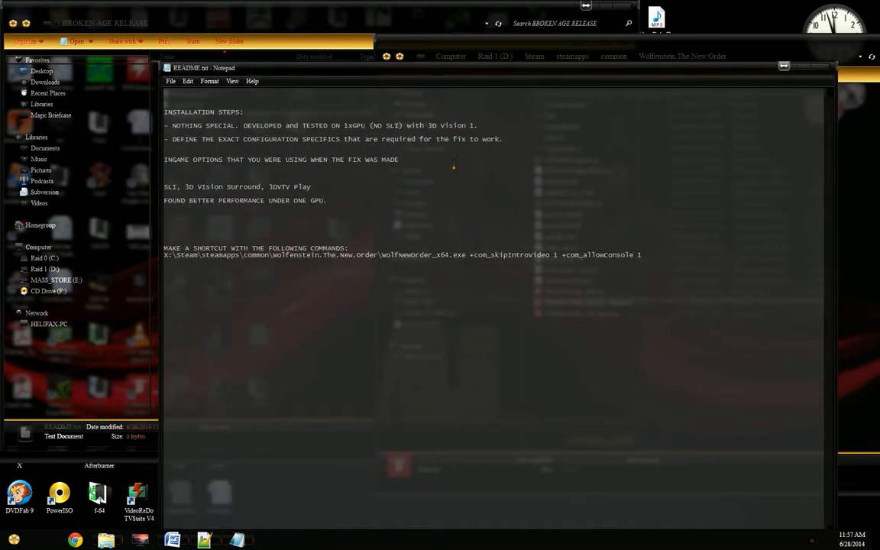